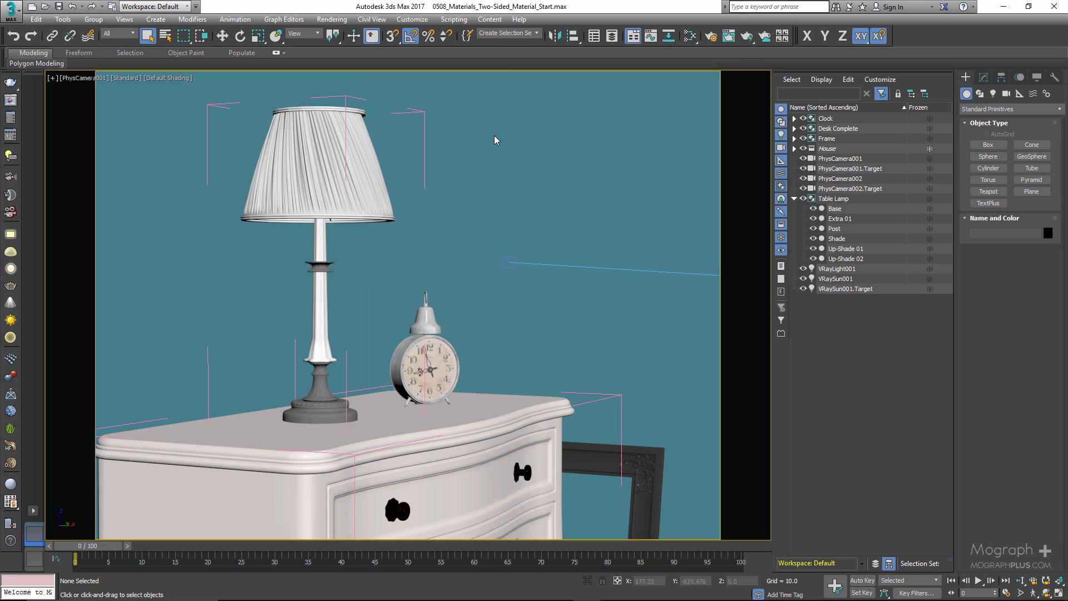
Review the scene's environment and exposure settings, and display the parameters of VRaySun001.
key(8)
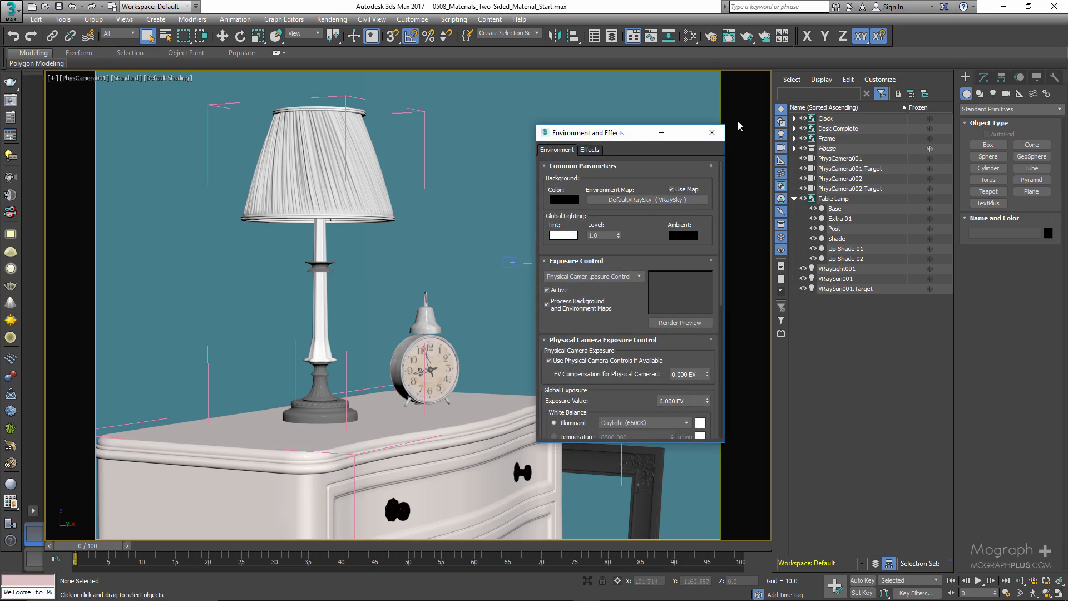
click(712, 132)
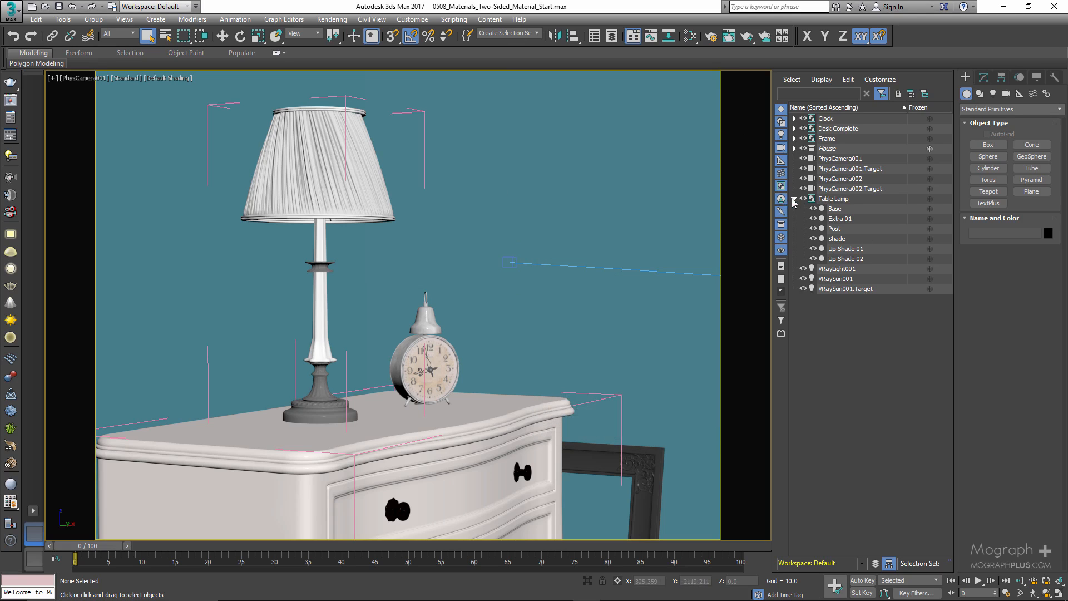
click(794, 199)
click(835, 220)
click(984, 77)
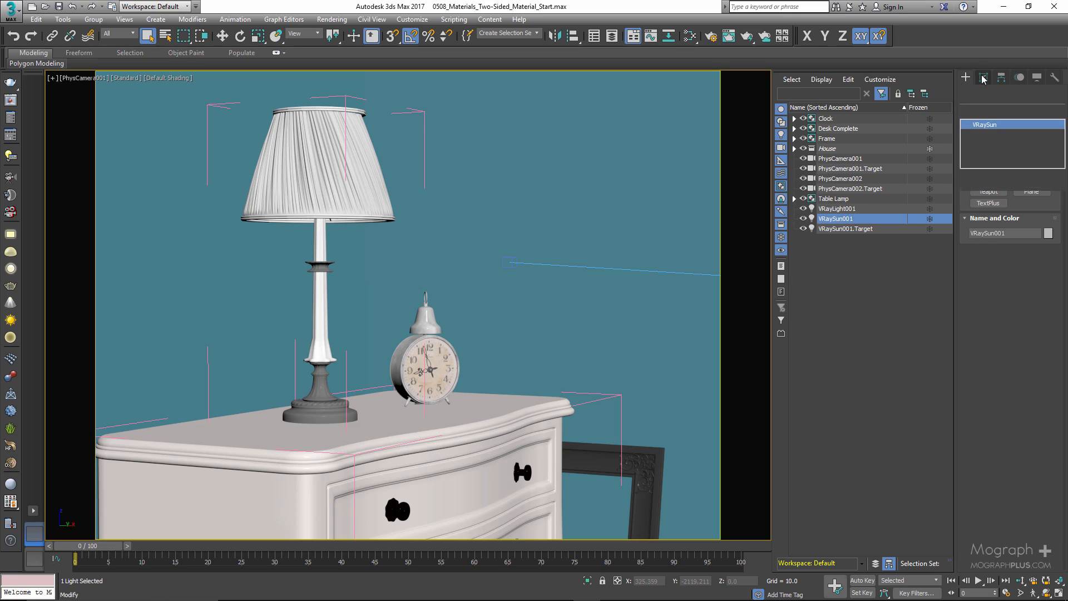
Examine the position and direction of VRaySun001 relative to the house in the Front view.
key(alt+w)
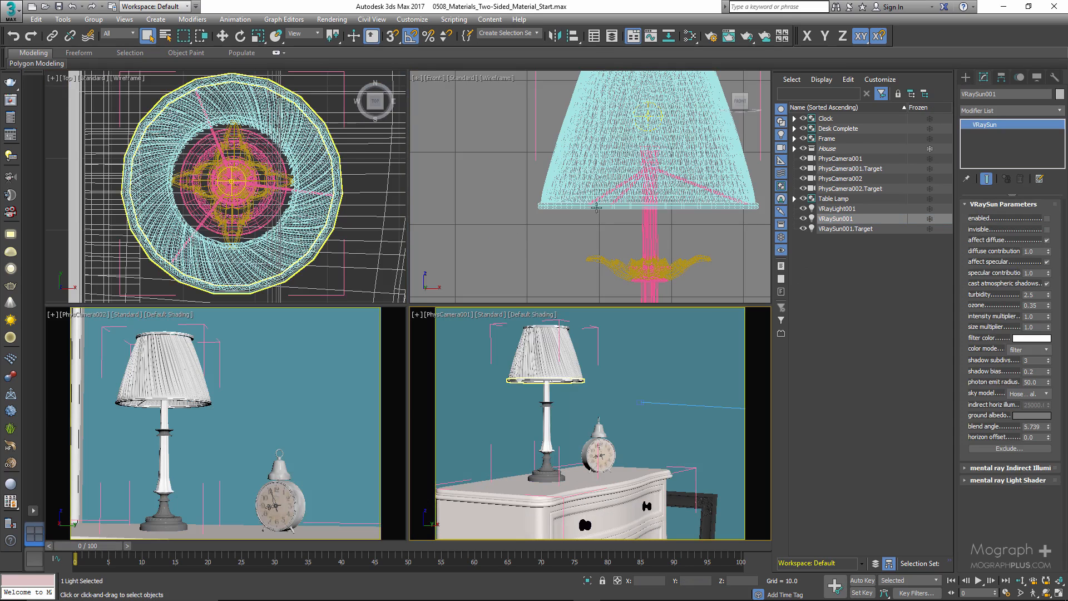
scroll(611, 227, down, 5)
key(alt+w)
scroll(470, 241, down, 3)
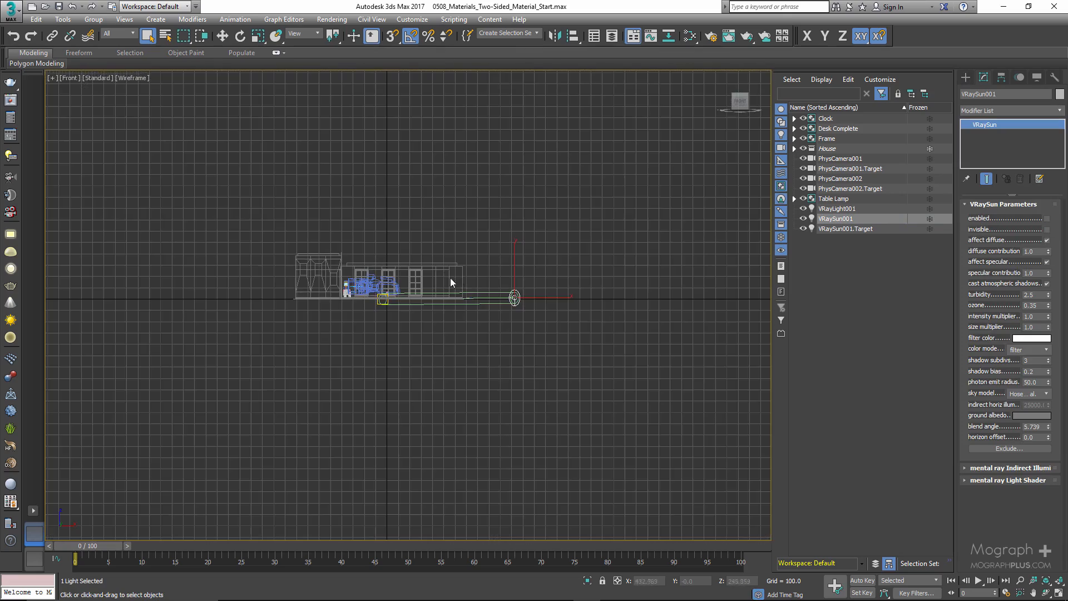
scroll(449, 278, up, 5)
middle_drag(587, 312, 362, 311)
key(w)
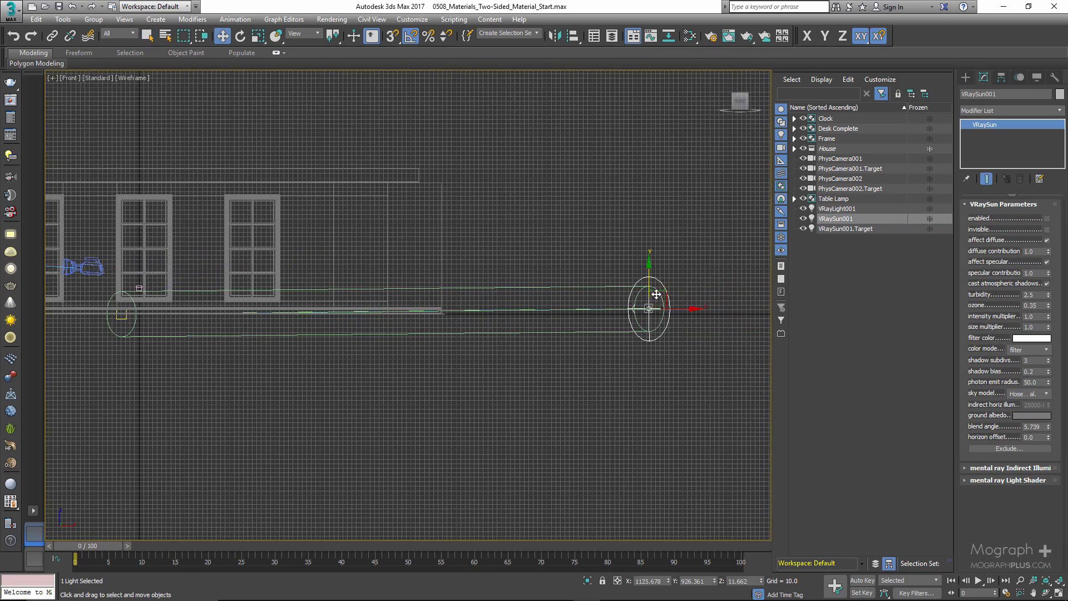
key(alt+w)
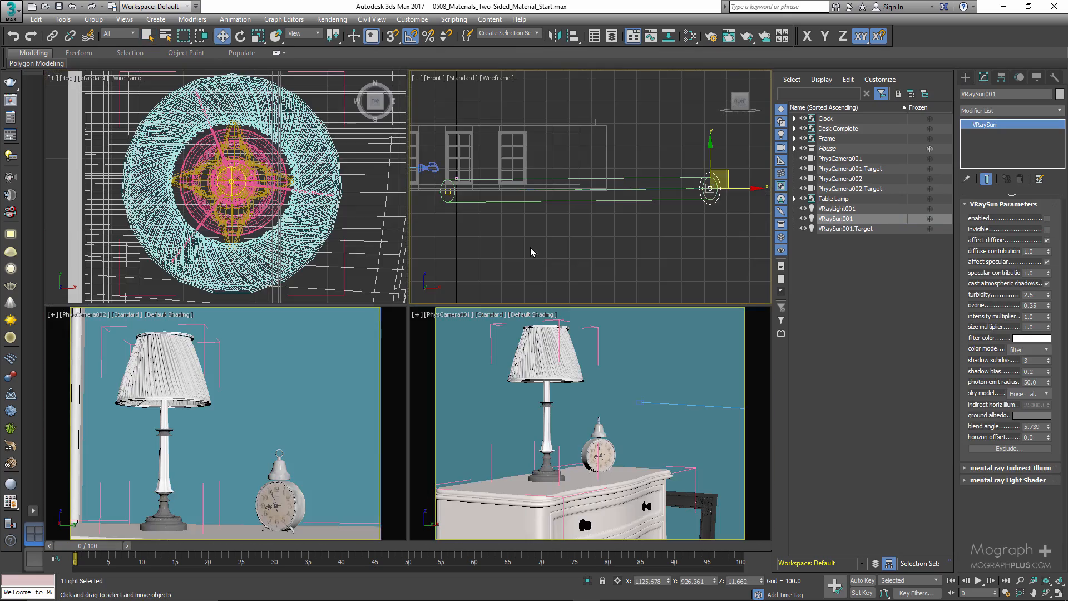
scroll(576, 220, down, 3)
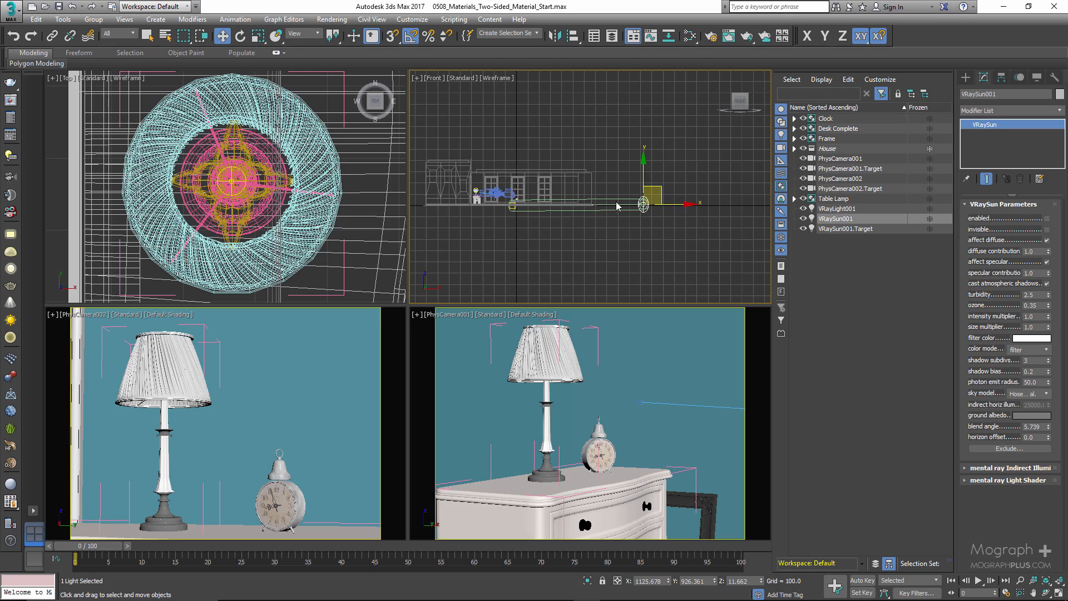
middle_drag(577, 215, 602, 204)
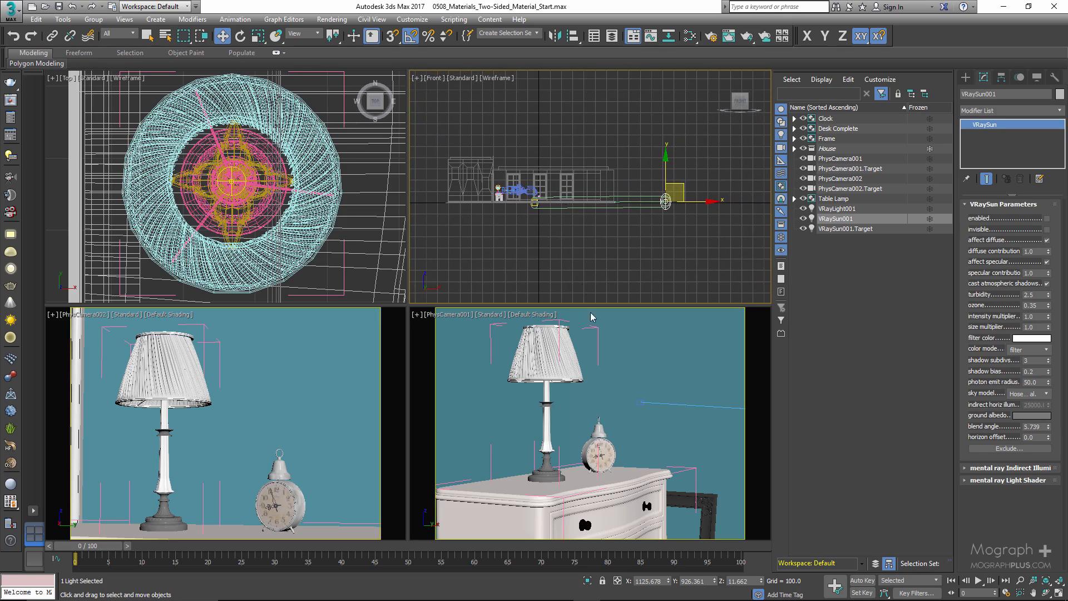
Return to the maximized PhysCamera001 view and show the original render in the V-Ray frame buffer.
middle_click(596, 343)
key(alt+w)
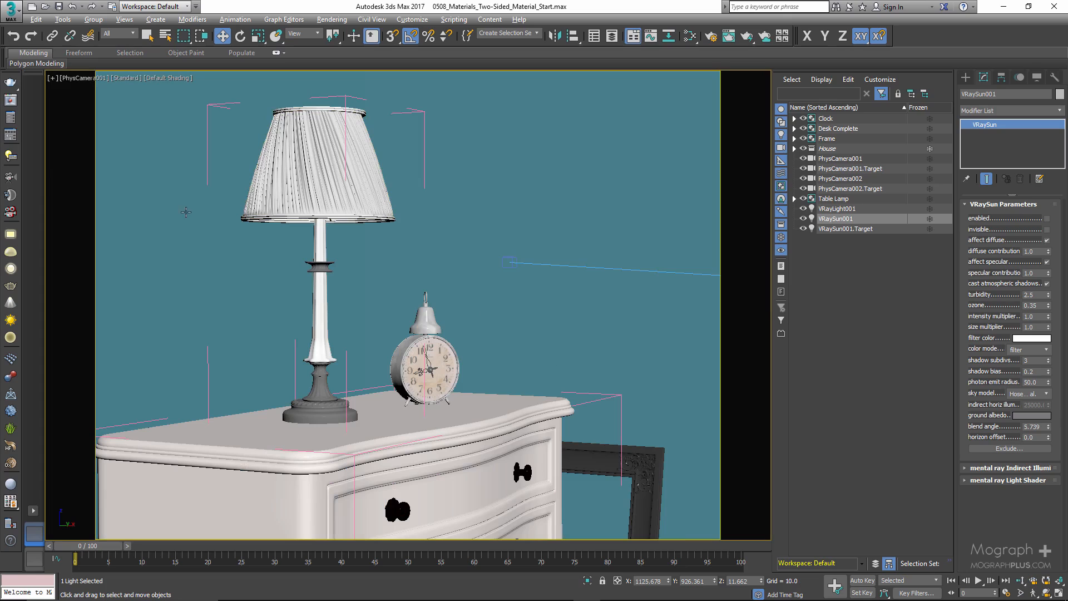
click(10, 117)
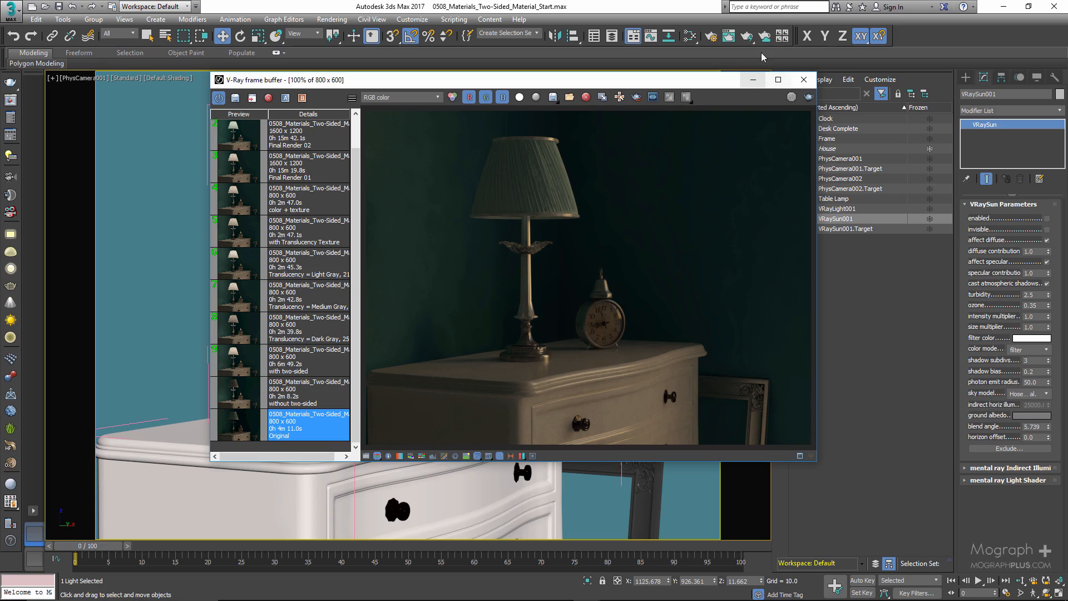
Create a VRayMtl material in the Slate Material Editor.
click(690, 35)
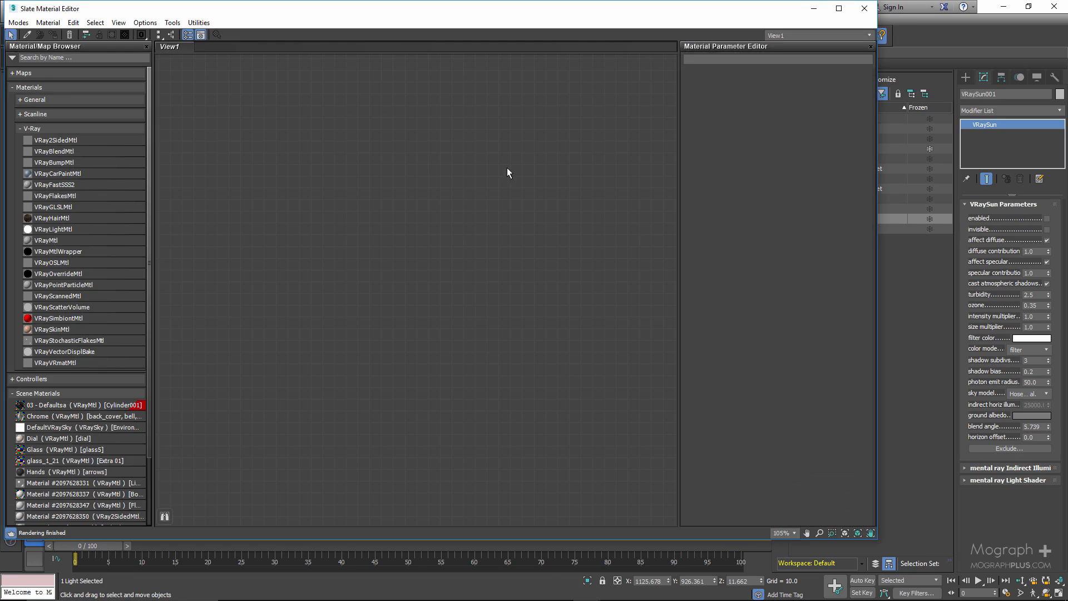
right_click(280, 177)
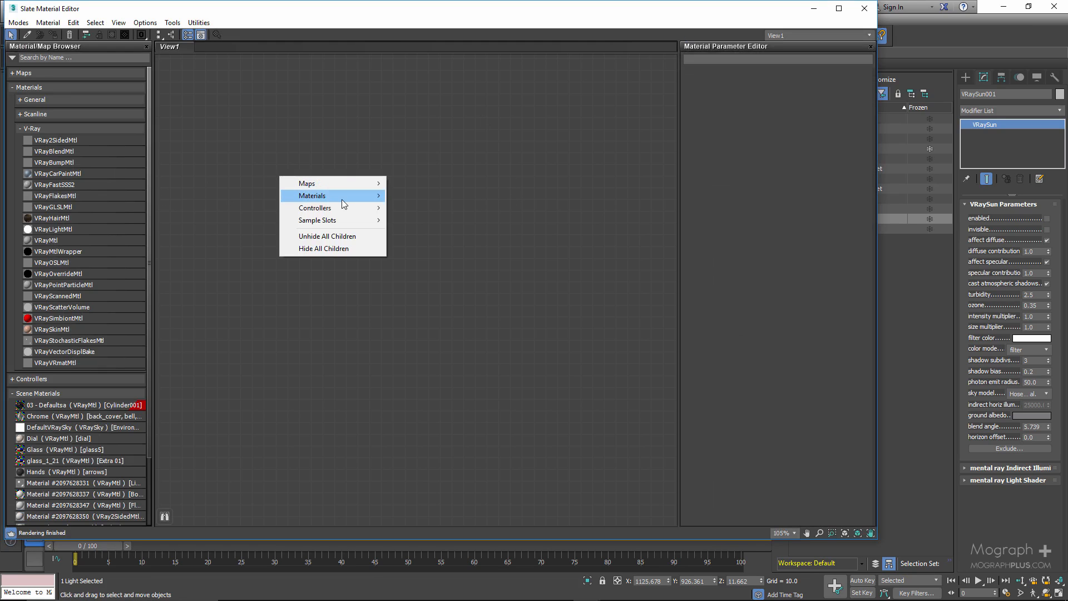
mouse_move(334, 196)
mouse_move(428, 222)
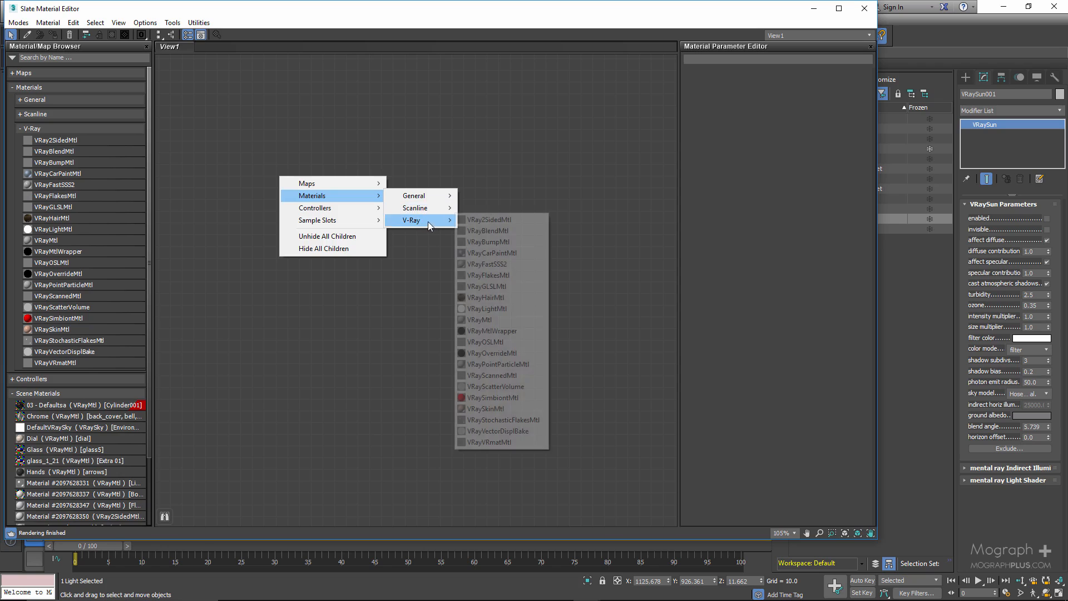
click(517, 320)
double_click(482, 11)
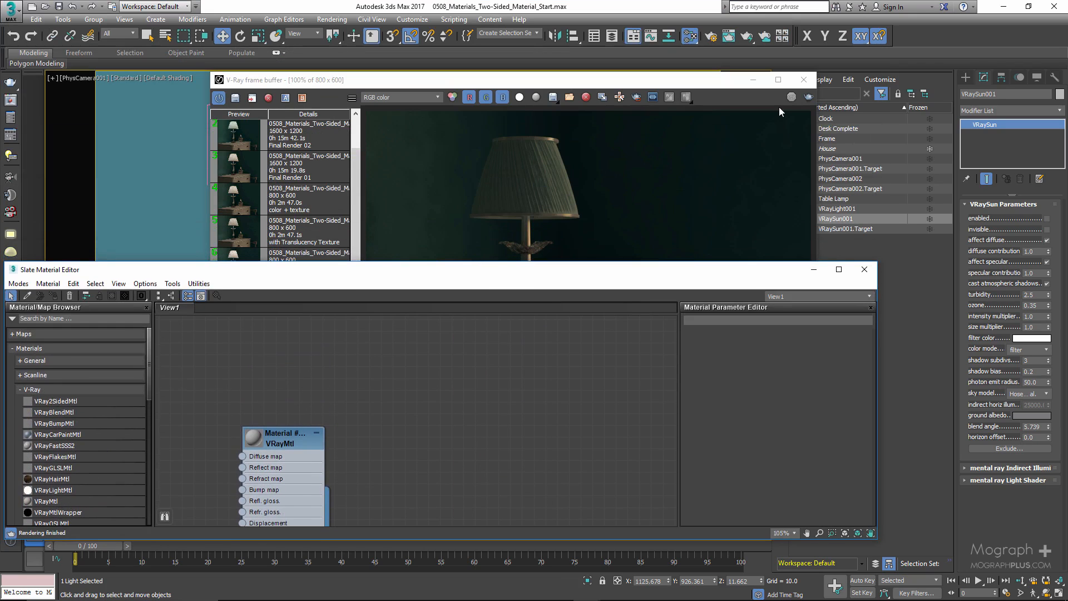
Close the frame buffer and assign the new VRayMtl to the lamp's Shade object.
click(804, 80)
click(303, 164)
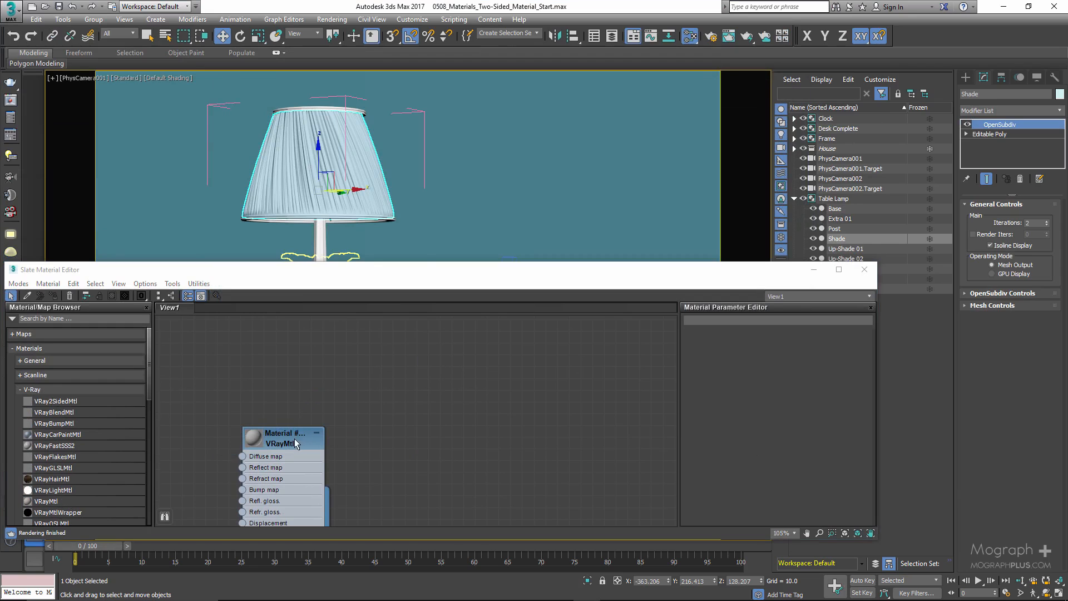
right_click(295, 443)
click(345, 158)
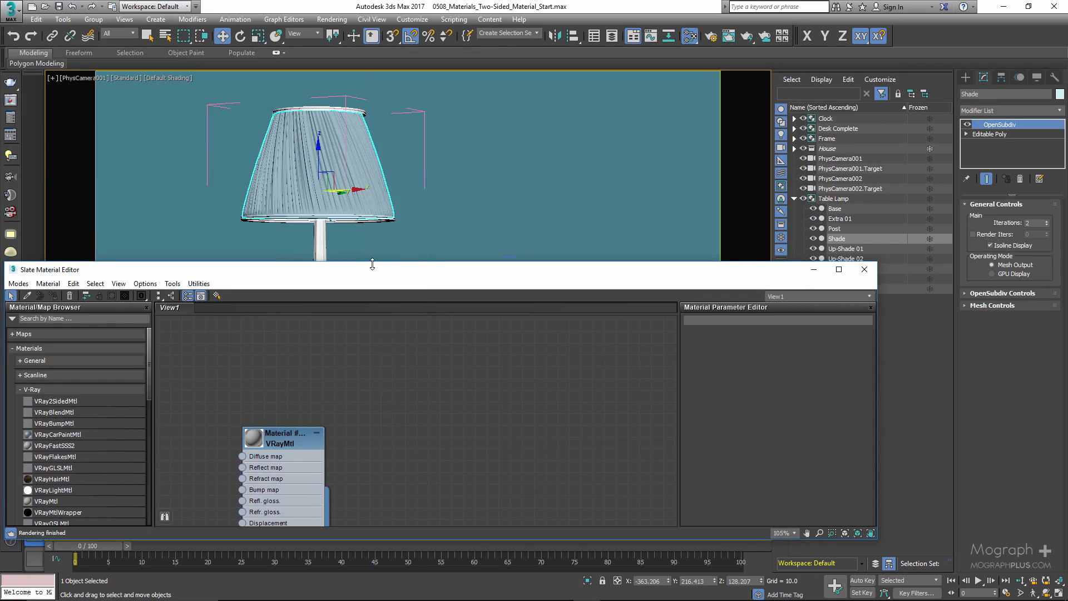
Set the lampshade VRayMtl's diffuse color to a value of 200 and close the material editor.
drag(372, 263, 372, 91)
drag(287, 272, 345, 233)
drag(489, 110, 419, 203)
double_click(266, 330)
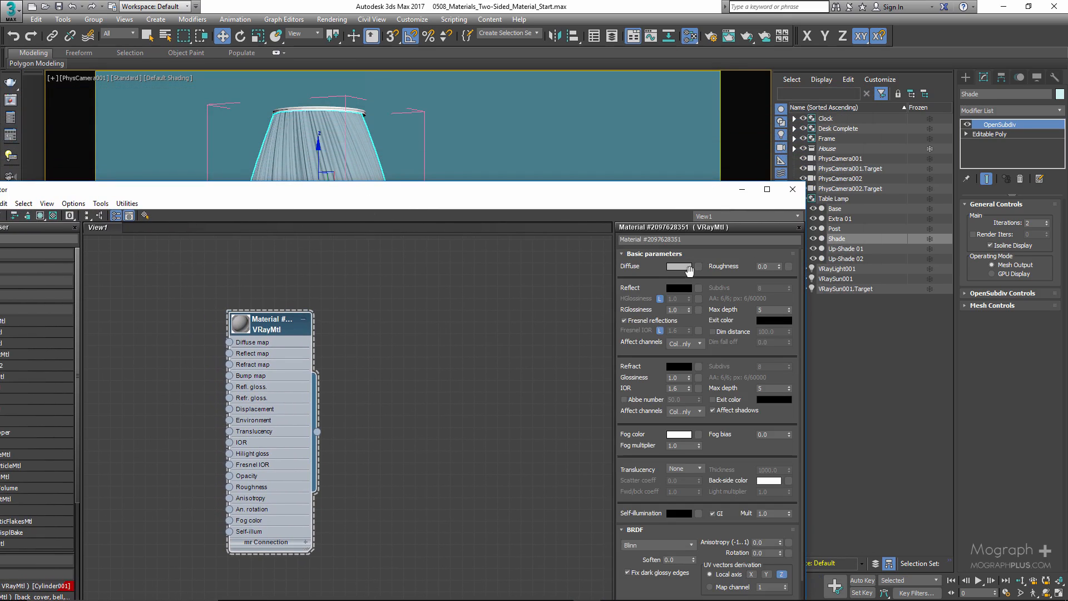
click(680, 267)
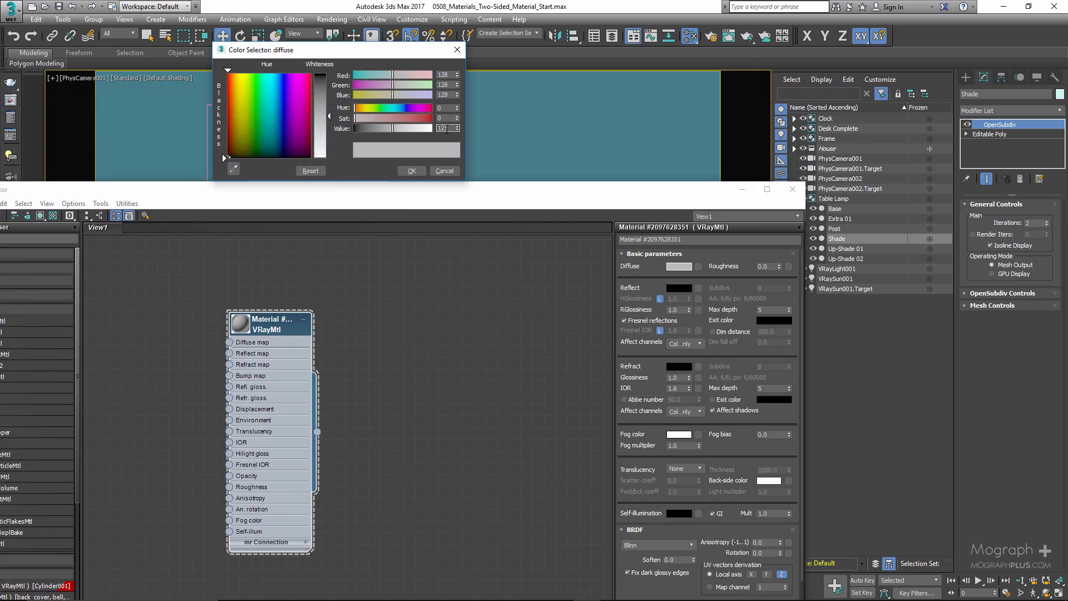
text(200)
key(Tab)
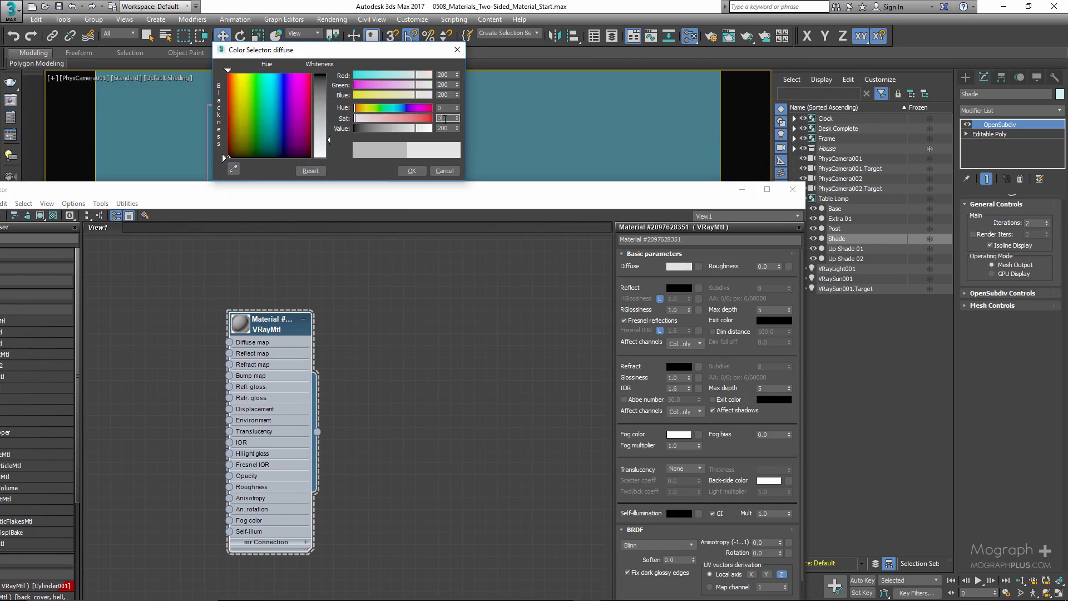
click(412, 172)
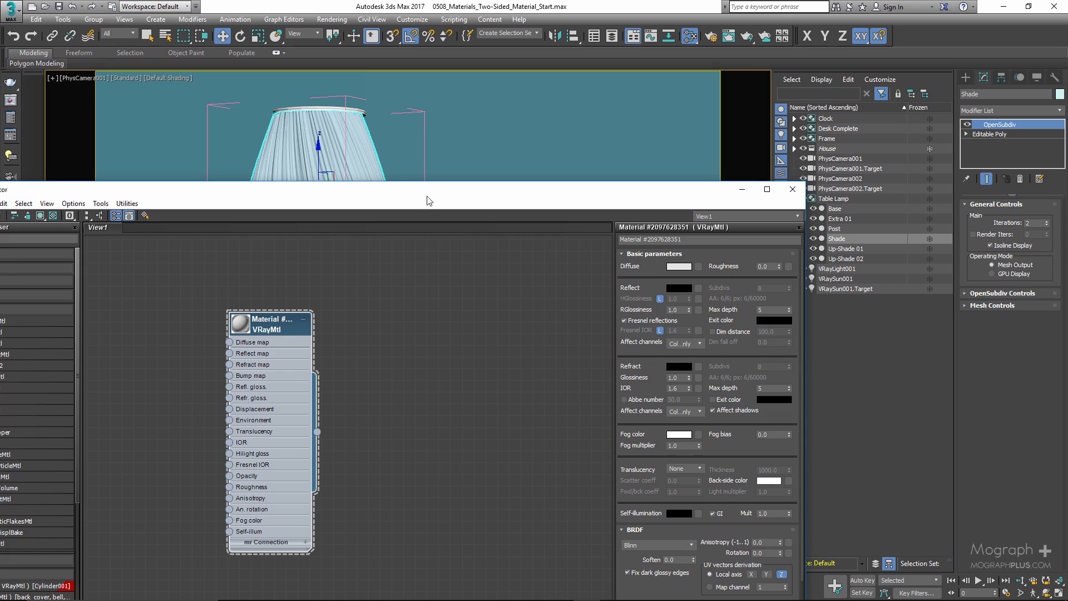
click(791, 189)
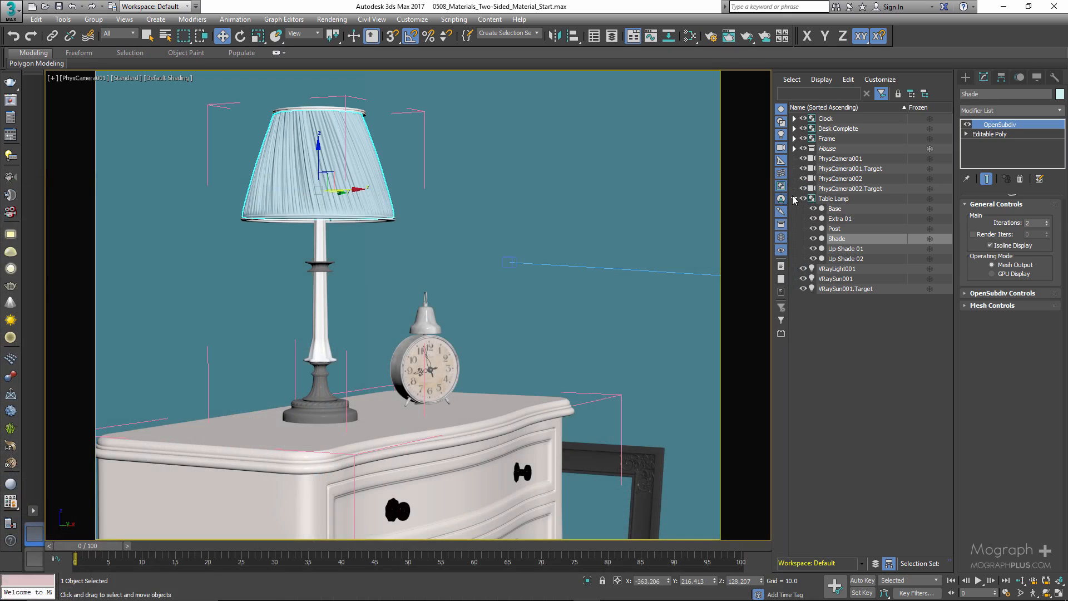
Select VRayLight001 and inspect its placement inside the lampshade from below and above in a Perspective view.
key(ctrl+d)
click(846, 272)
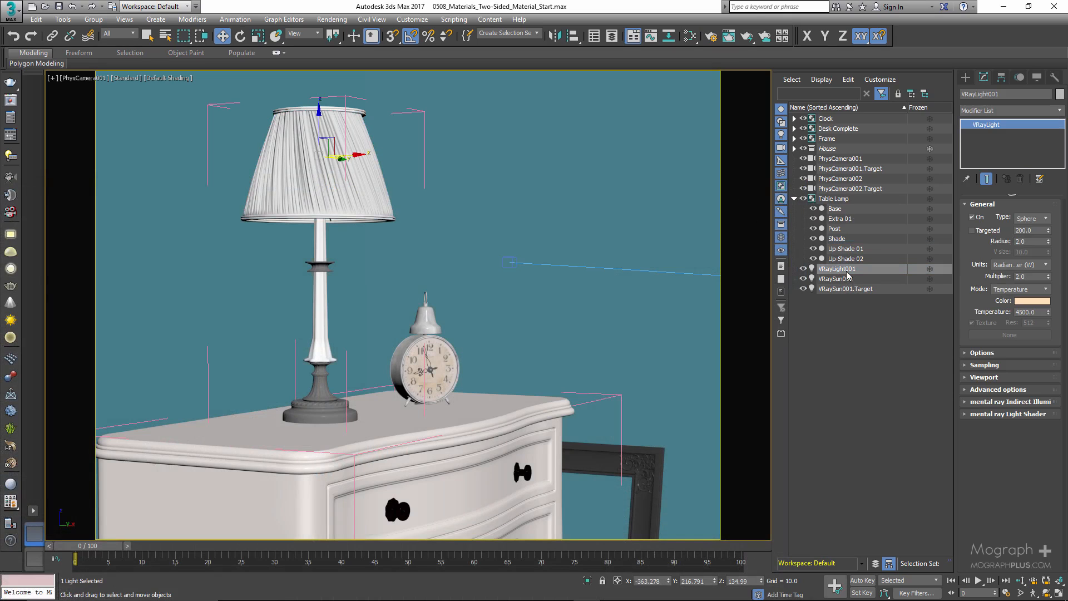
key(alt+w)
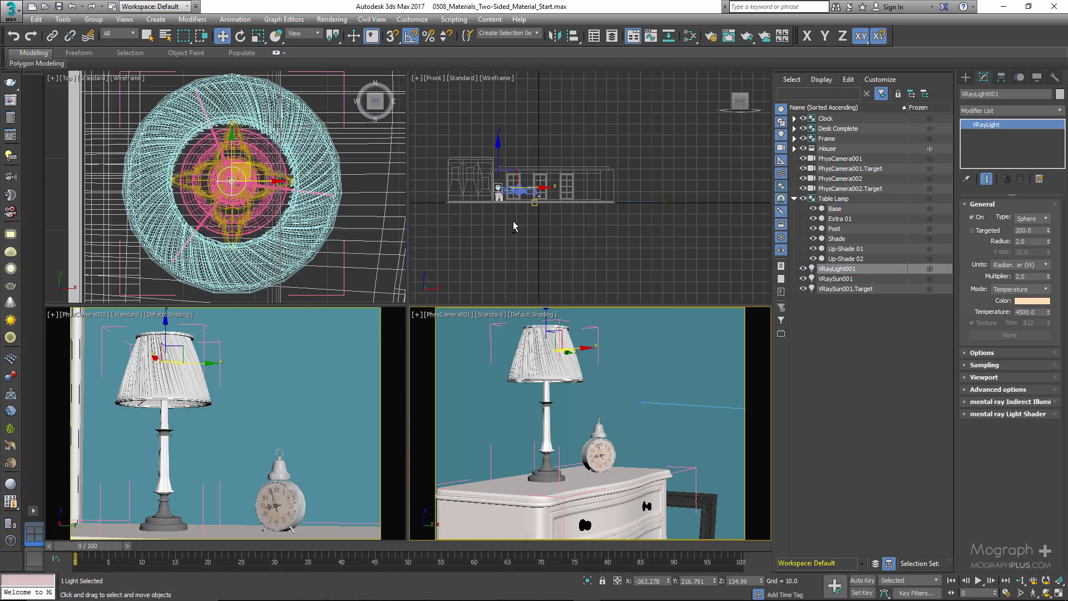
right_click(227, 387)
key(alt+w)
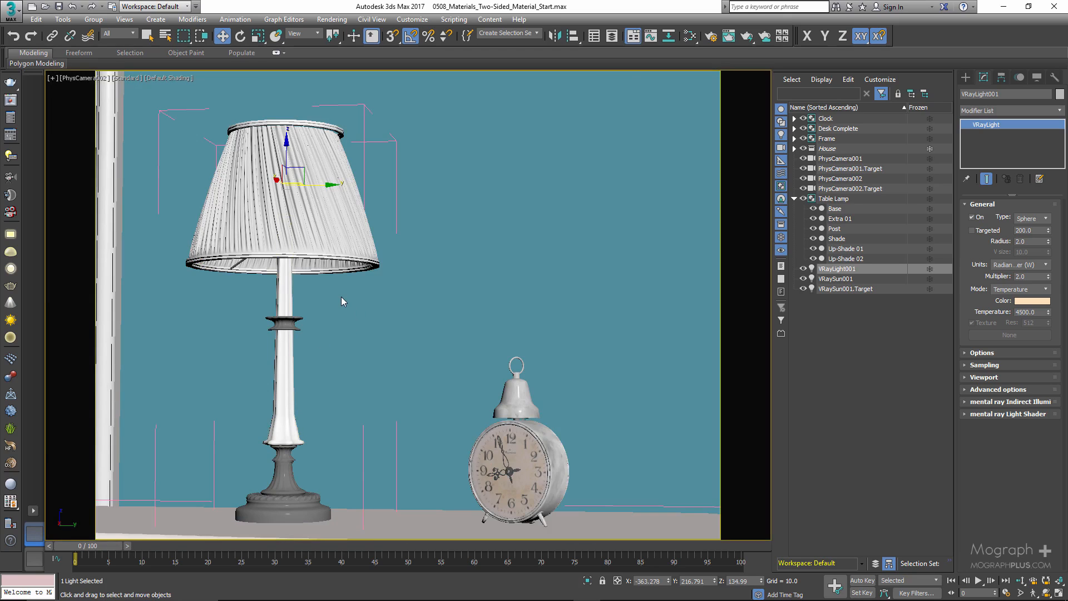
right_click(342, 297)
key(p)
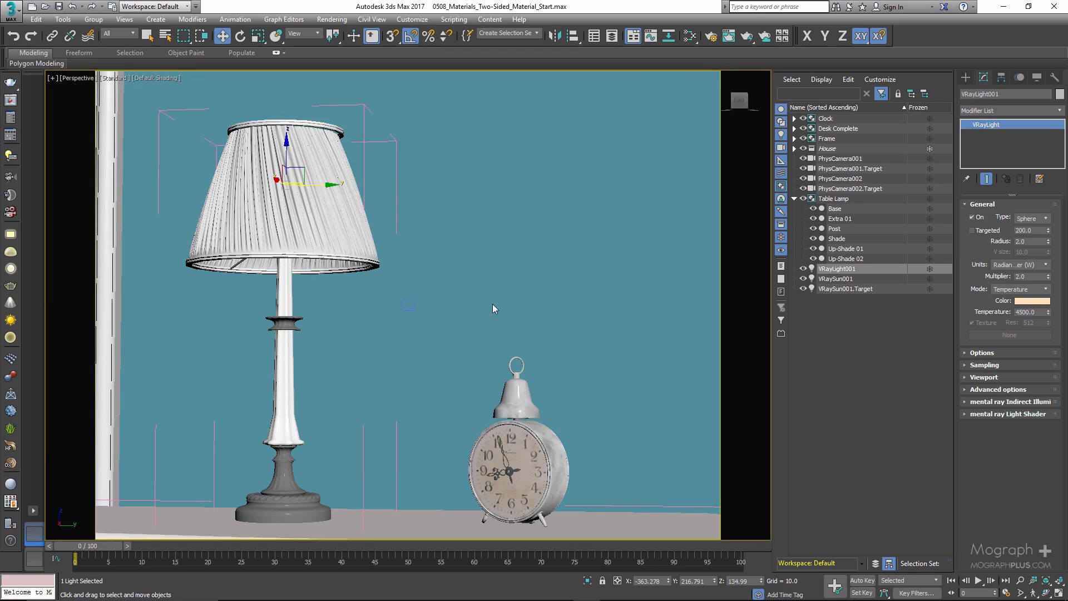
alt+middle_drag(499, 273, 277, 284)
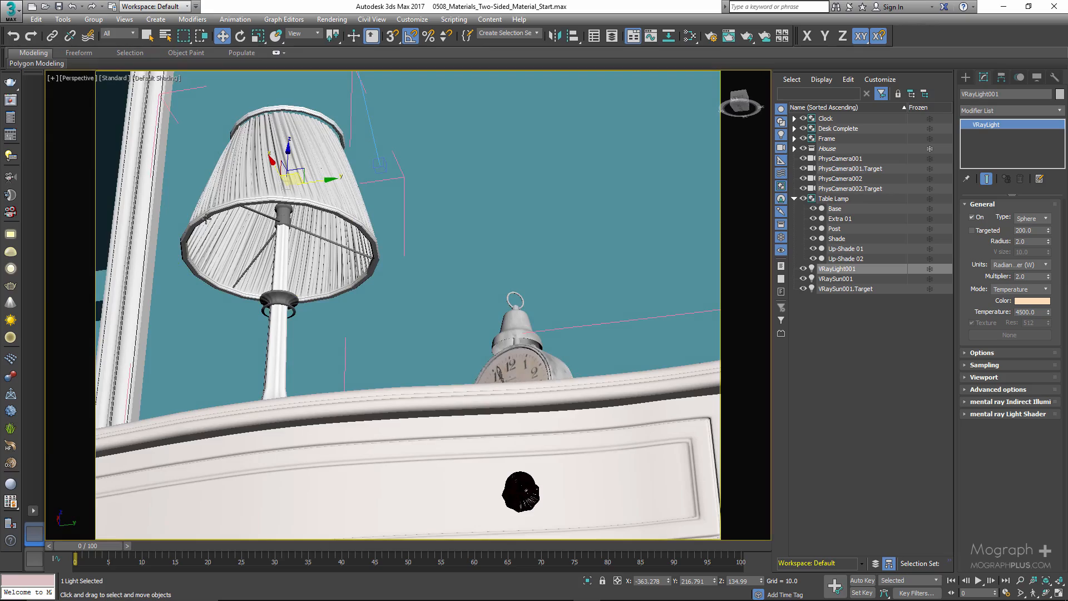
alt+middle_drag(206, 219, 318, 220)
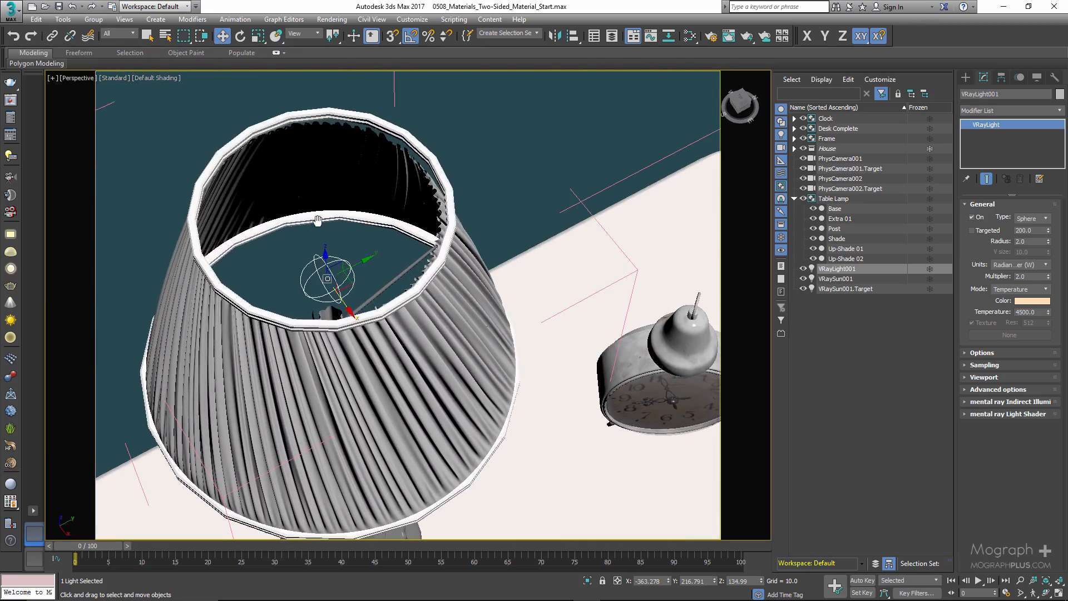
Examine the height of VRayLight001 within the lampshade in the Front view.
key(alt+w)
right_click(423, 234)
key(alt+w)
scroll(212, 289, up, 5)
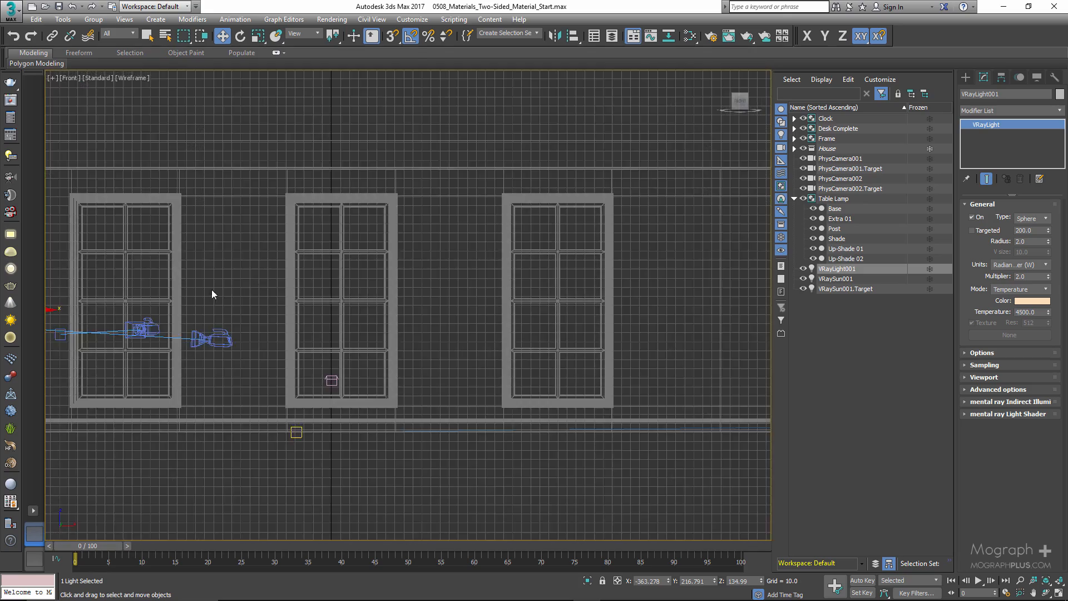
scroll(211, 289, up, 4)
middle_drag(328, 268, 627, 252)
scroll(514, 256, down, 3)
middle_drag(349, 275, 617, 266)
scroll(506, 268, up, 6)
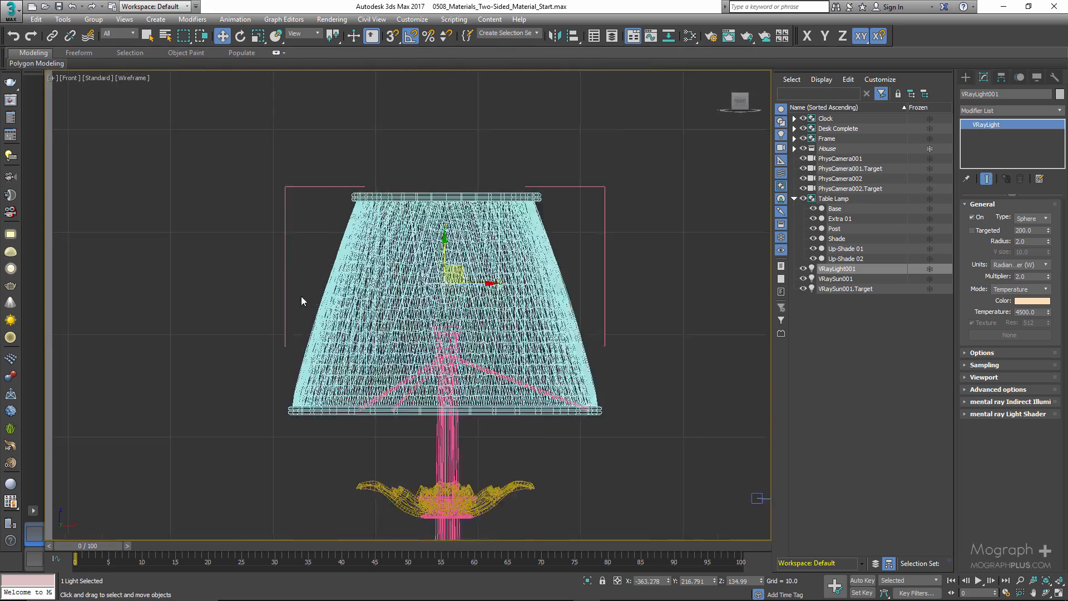
scroll(301, 301, down, 1)
scroll(302, 300, up, 3)
scroll(302, 300, down, 6)
key(alt+w)
scroll(498, 257, down, 2)
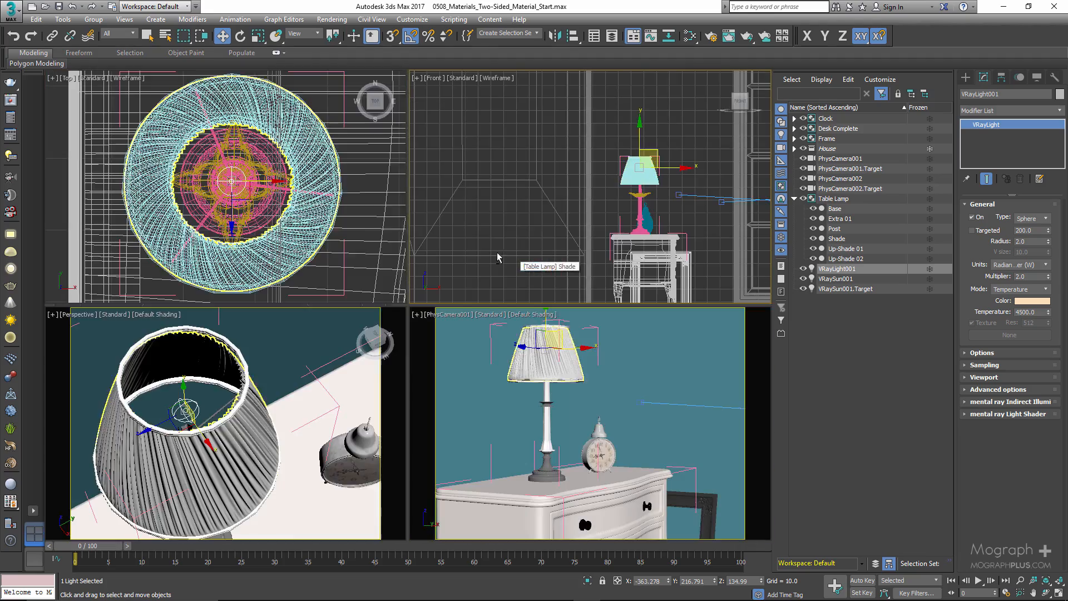
Check the centering of VRayLight001 within the lampshade in the Top view, and return to PhysCamera001.
right_click(233, 222)
key(alt+w)
scroll(389, 234, down, 3)
scroll(390, 234, up, 4)
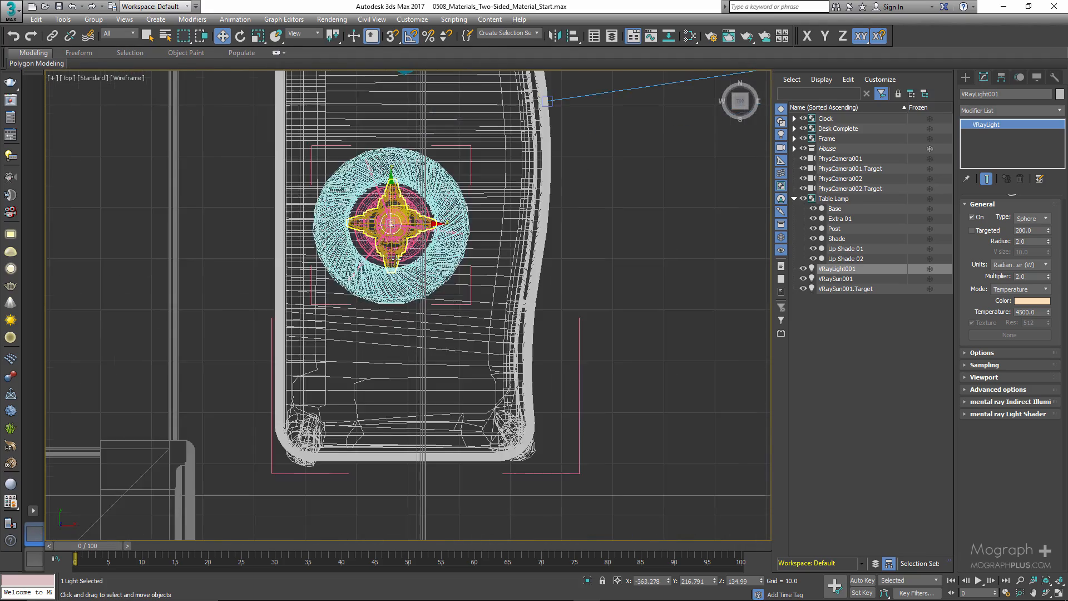
scroll(398, 253, up, 3)
scroll(395, 205, down, 3)
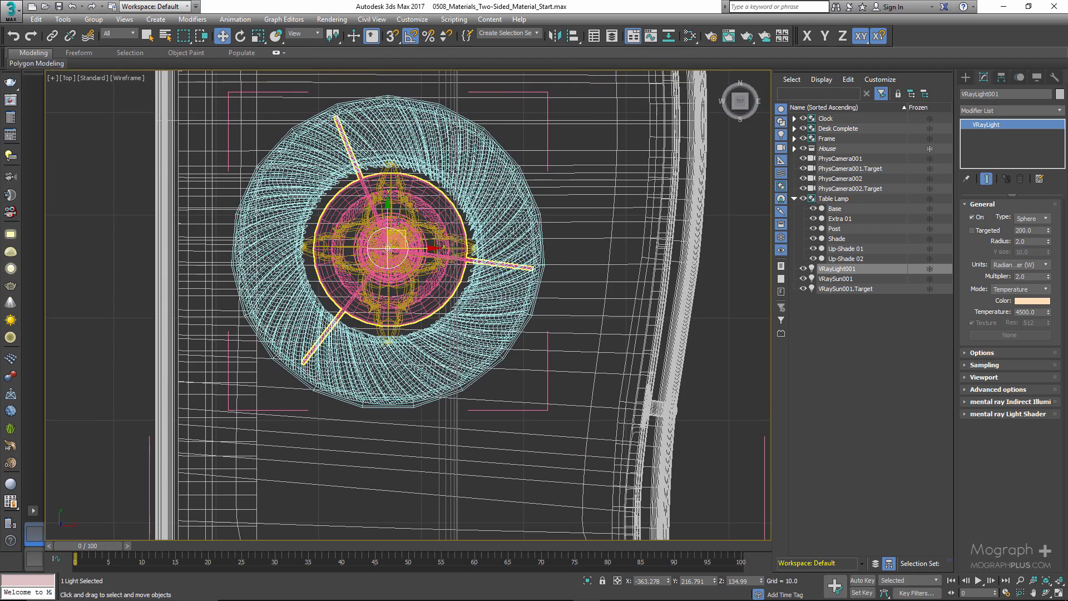
key(alt+w)
right_click(550, 346)
key(alt+w)
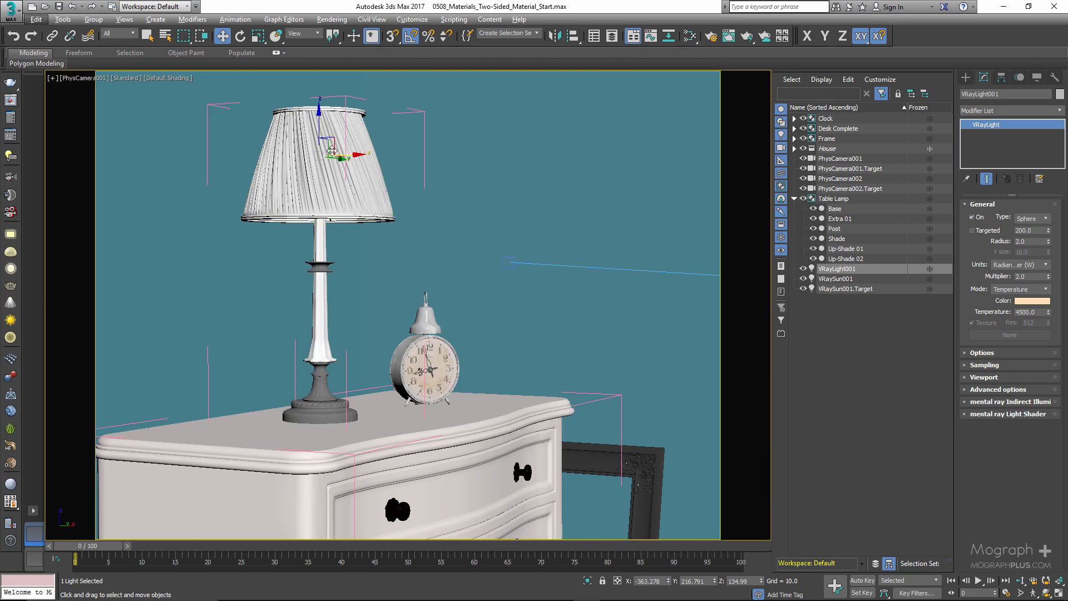
Try to move VRayLight001 upward along the Z axis in the PhysCamera001 view.
drag(318, 125, 377, 58)
right_click(403, 112)
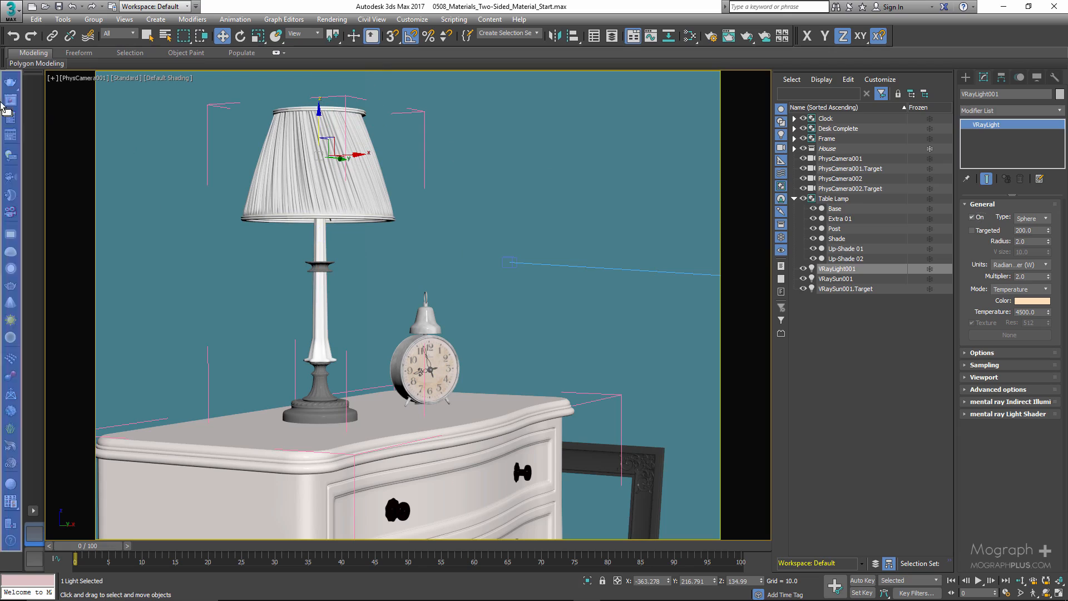
Load the "without two-sided" render in the V-Ray frame buffer and examine the lampshade up close.
click(9, 134)
double_click(234, 390)
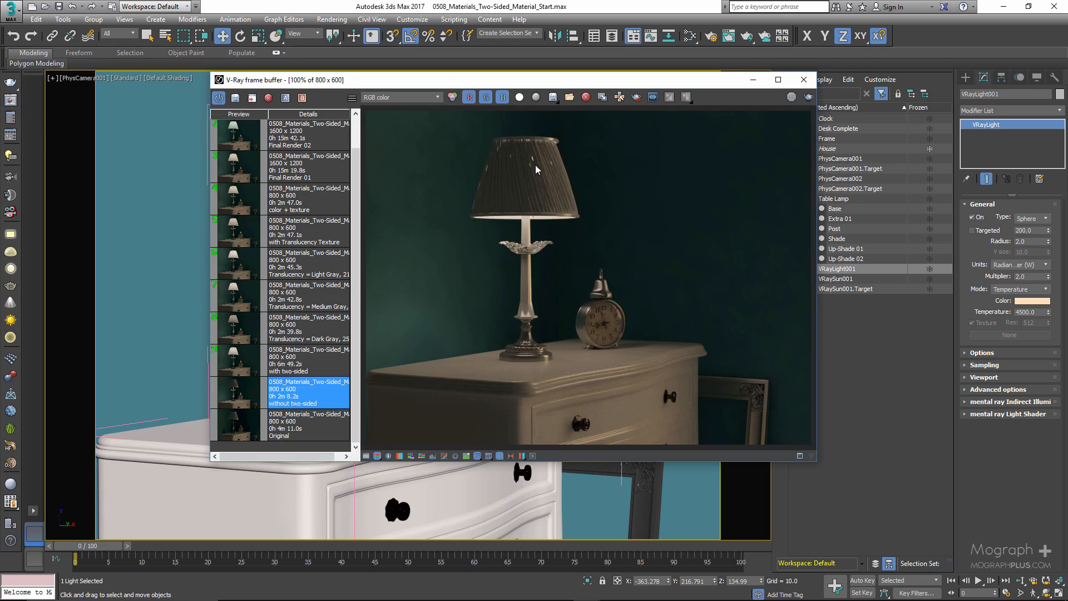
scroll(525, 179, up, 2)
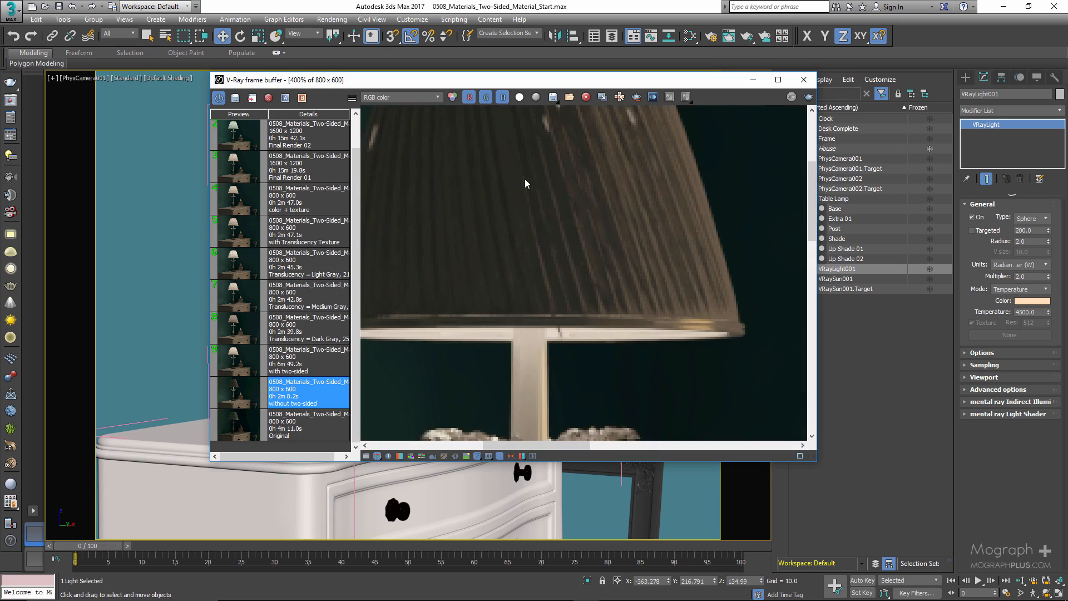
scroll(525, 188, down, 1)
middle_drag(524, 176, 563, 217)
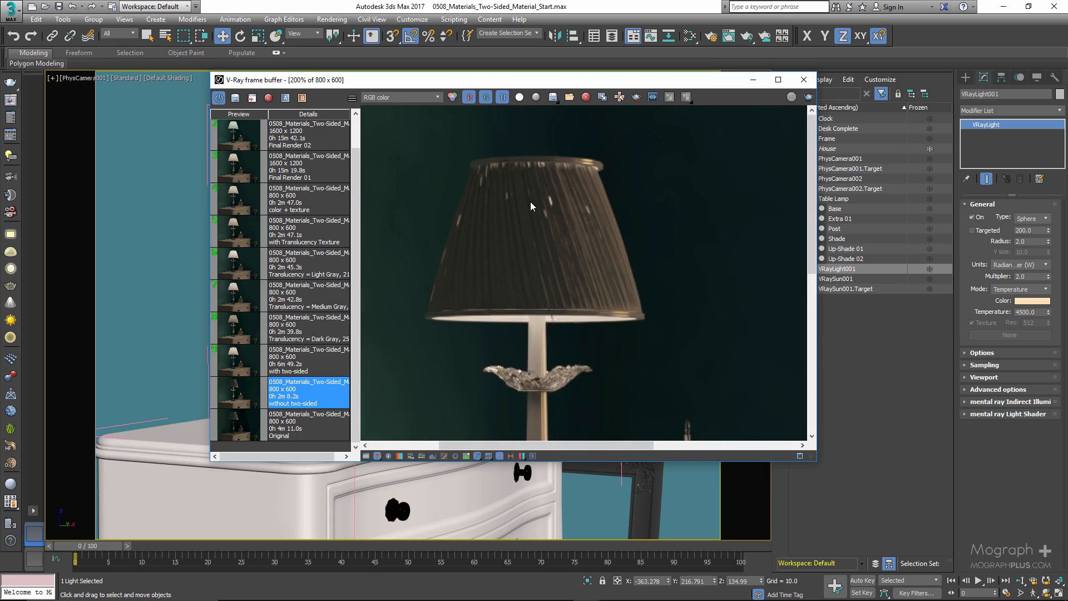
scroll(532, 206, down, 2)
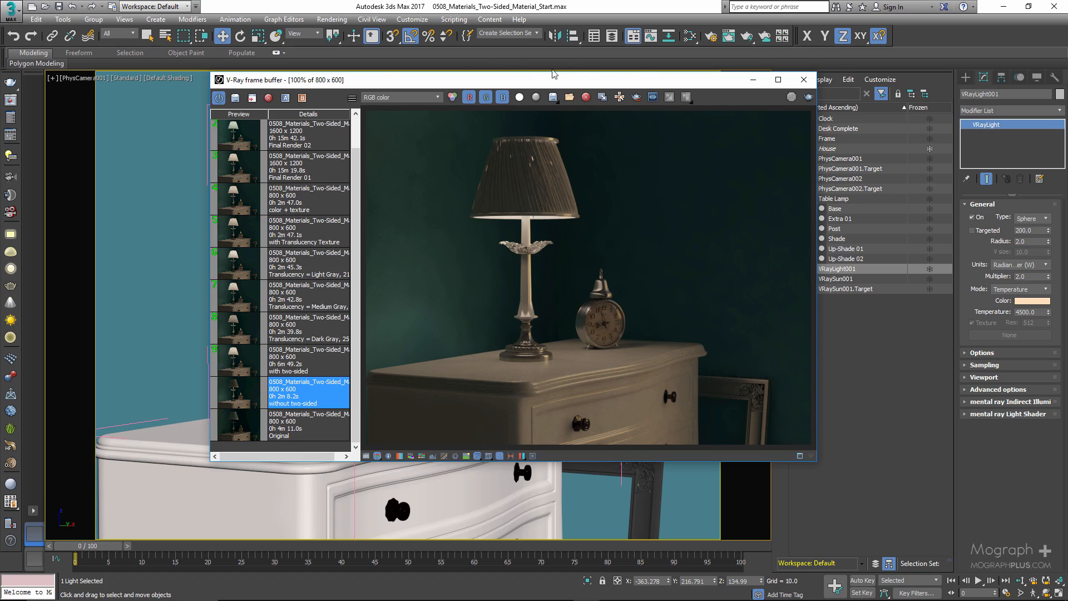
Add a VRay2SidedMtl node beside the VRayMtl in the Slate Material Editor and display its parameters.
click(688, 39)
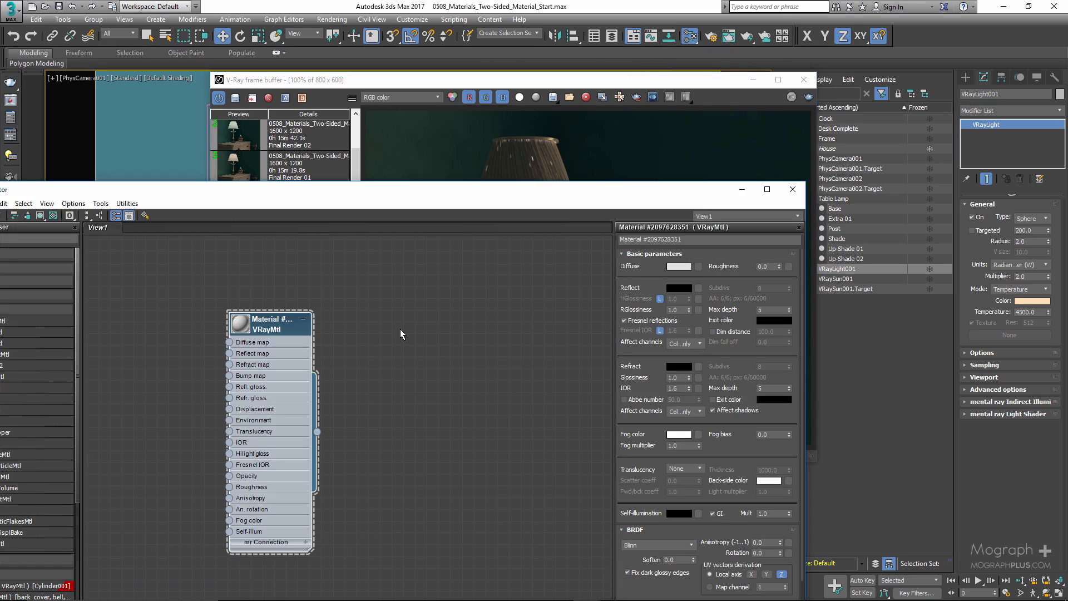
drag(478, 192, 586, 166)
drag(112, 295, 434, 330)
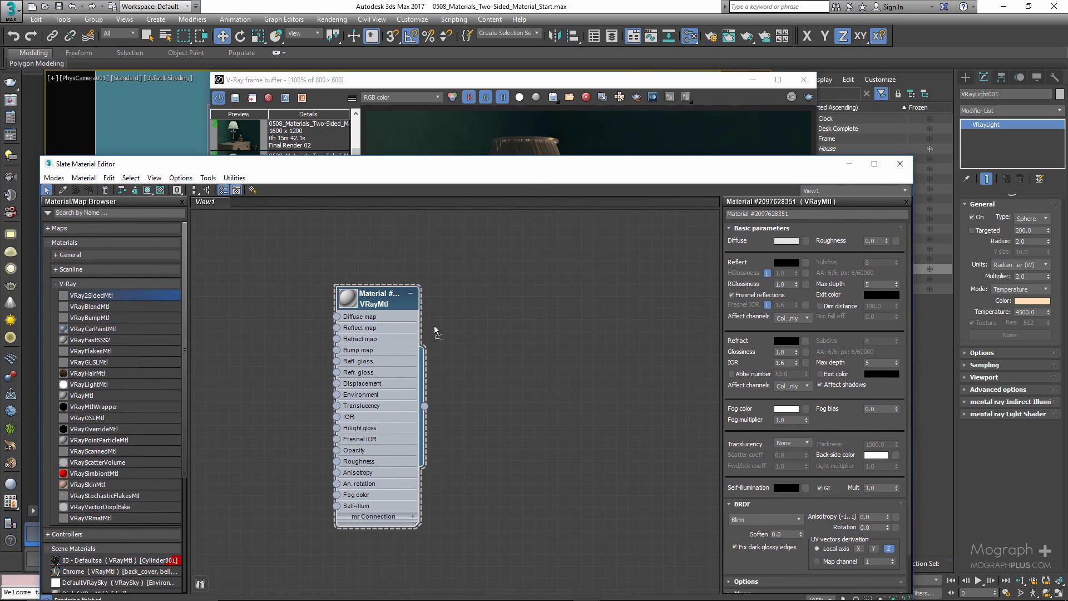
drag(543, 335, 540, 335)
double_click(541, 337)
scroll(423, 322, up, 3)
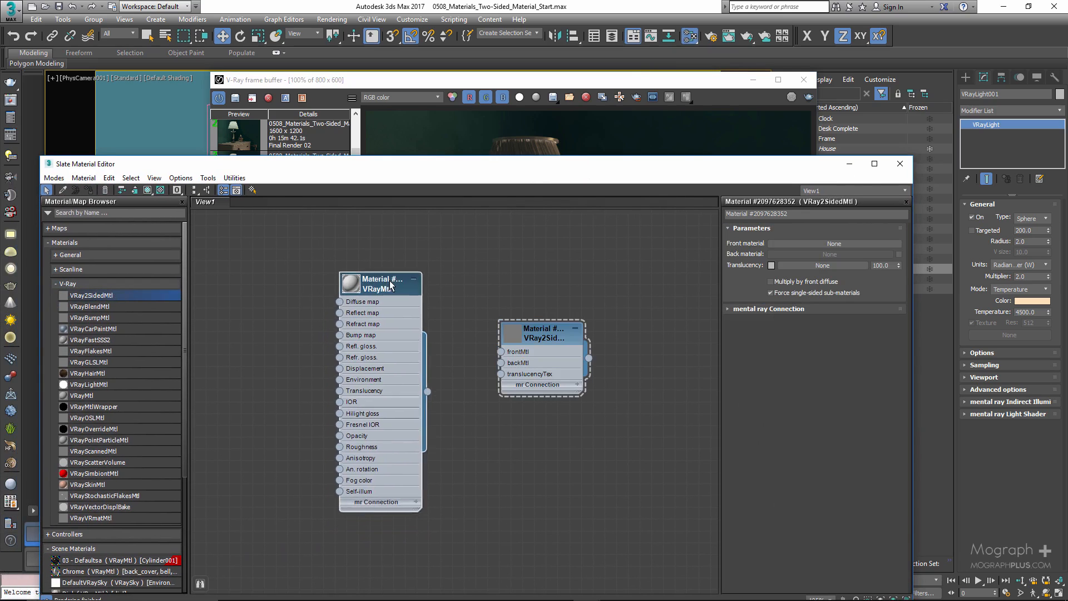
Arrange the Slate Material Editor and V-Ray frame buffer side by side, keeping the VRayMtl and VRay2SidedMtl nodes in view.
drag(582, 170, 329, 131)
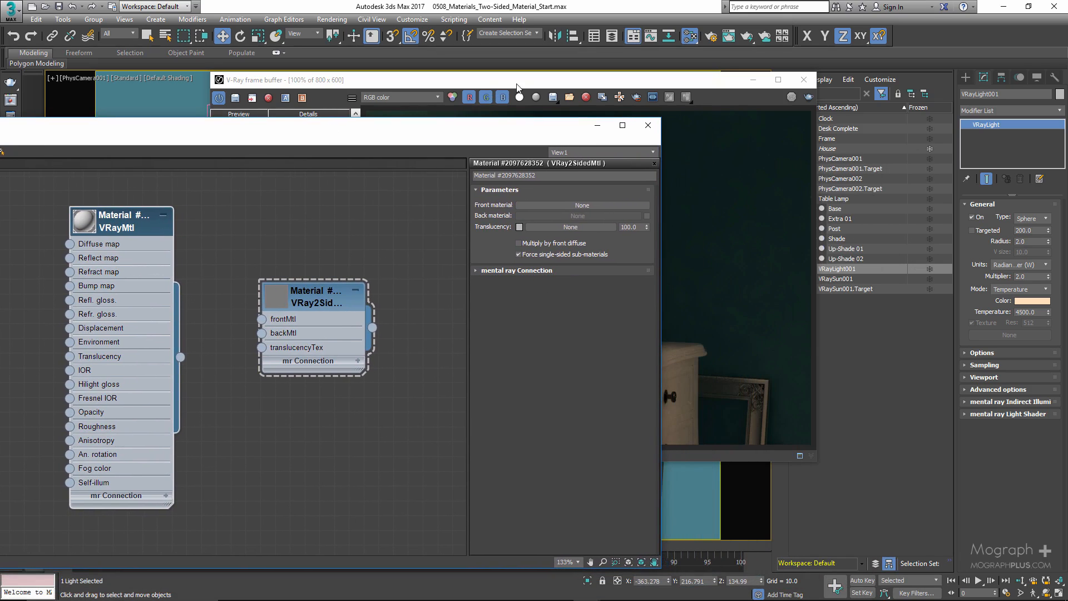
drag(489, 83, 713, 95)
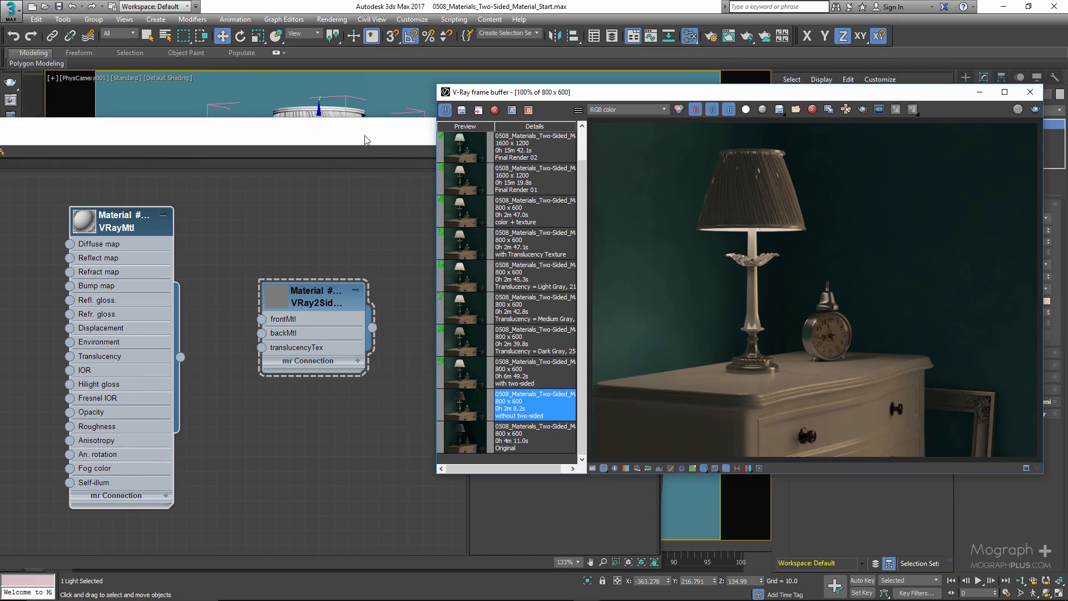
drag(381, 133, 296, 115)
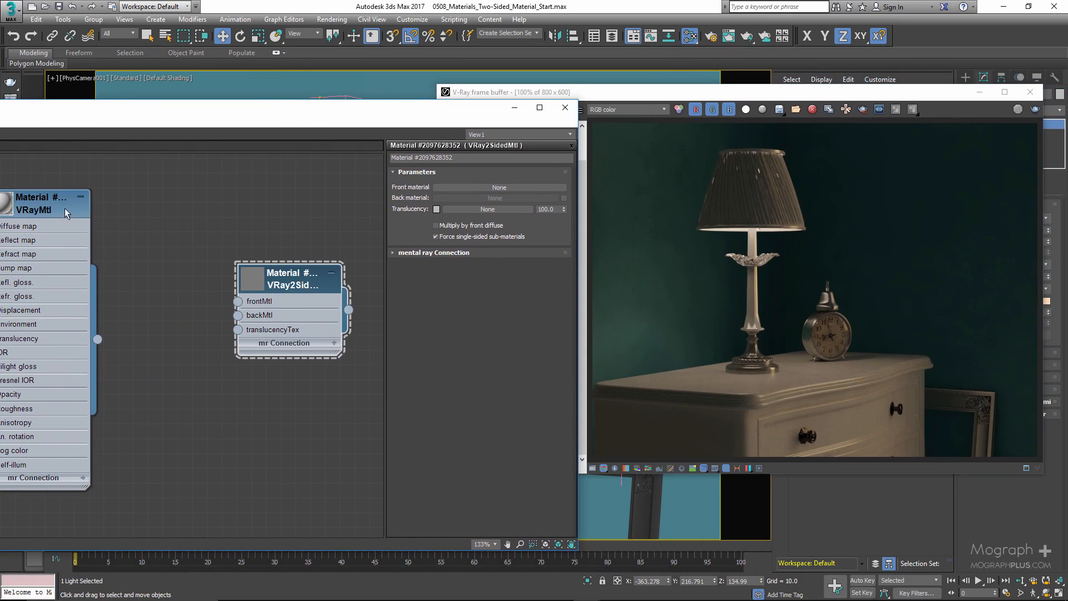
drag(400, 114, 323, 114)
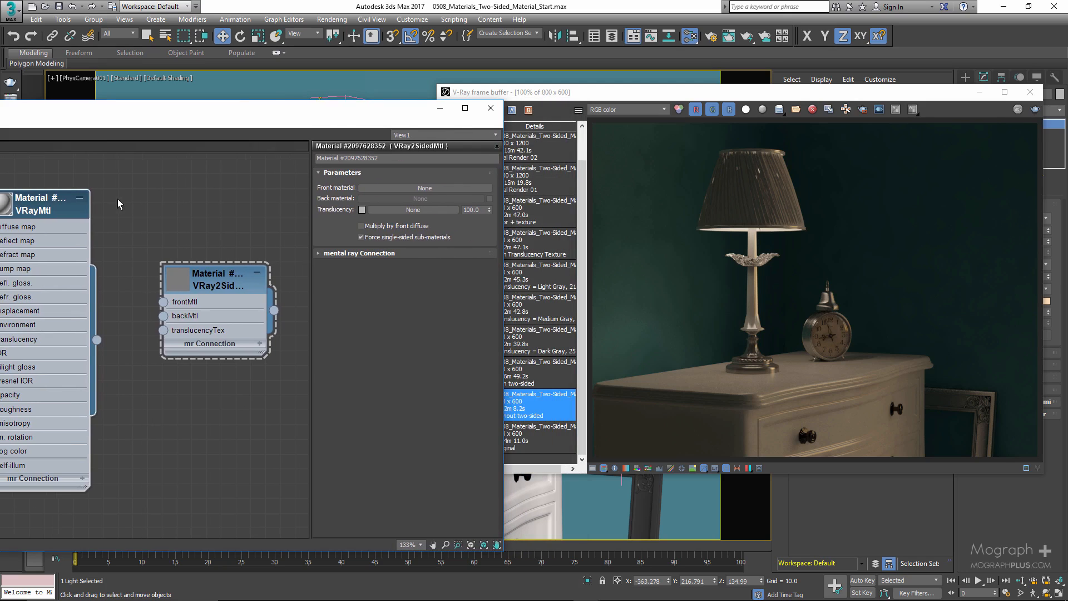
drag(183, 267, 201, 267)
drag(62, 199, 122, 198)
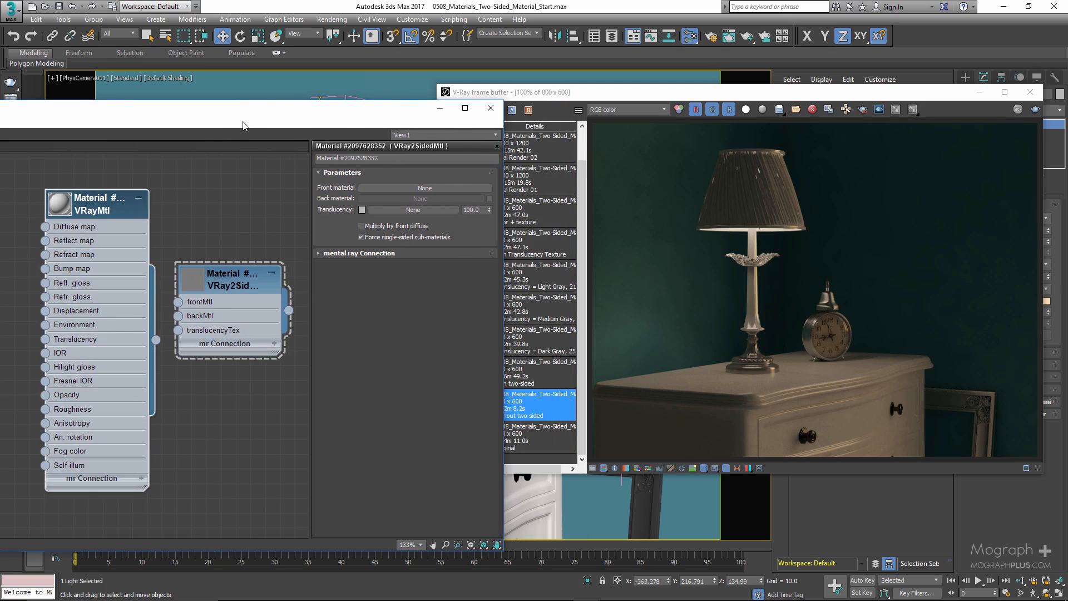
drag(272, 113, 242, 111)
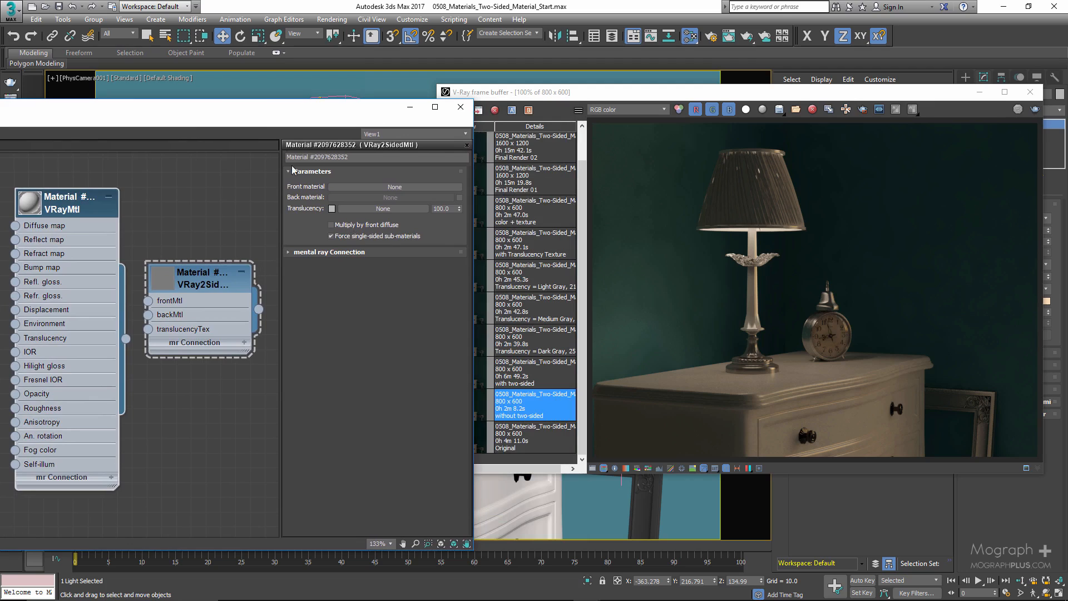
drag(320, 109, 305, 111)
drag(184, 301, 198, 301)
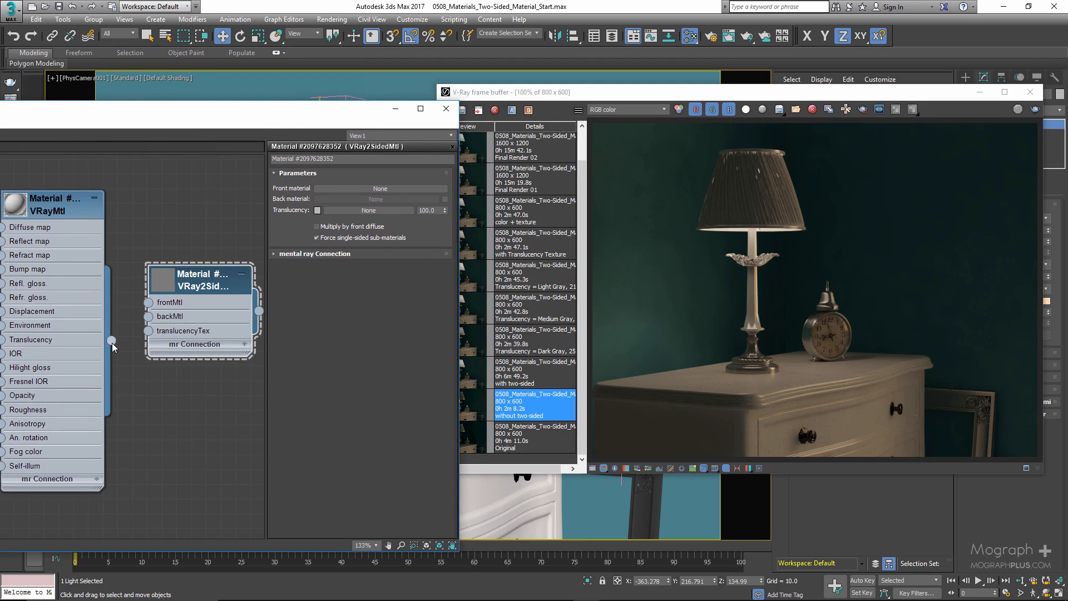
Connect the VRayMtl to the frontMtl input of the VRay2SidedMtl and assign the two-sided material to the lampshade.
drag(111, 340, 150, 306)
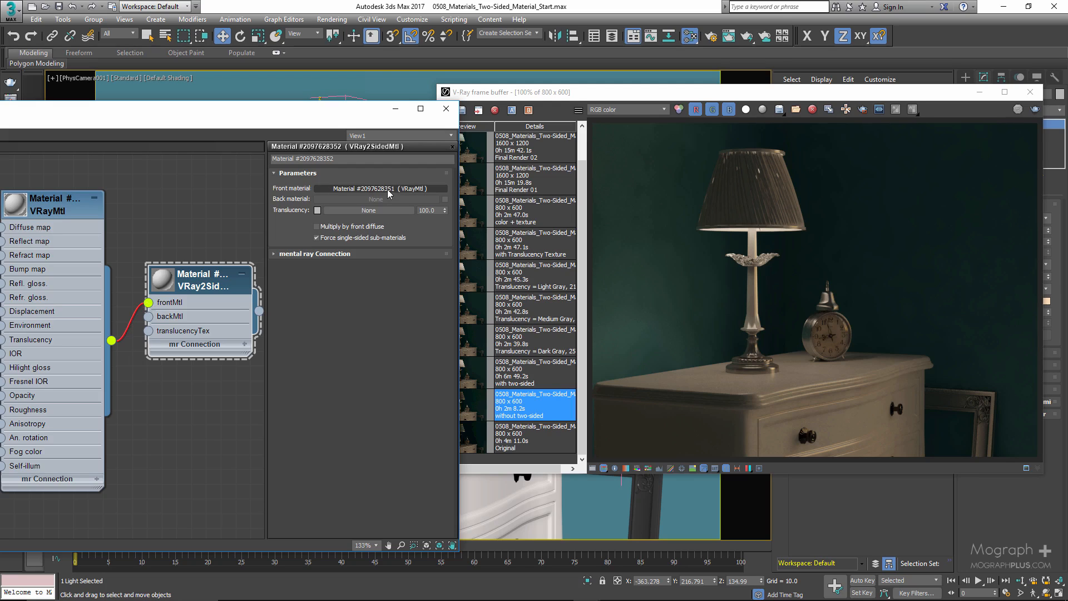
right_click(203, 278)
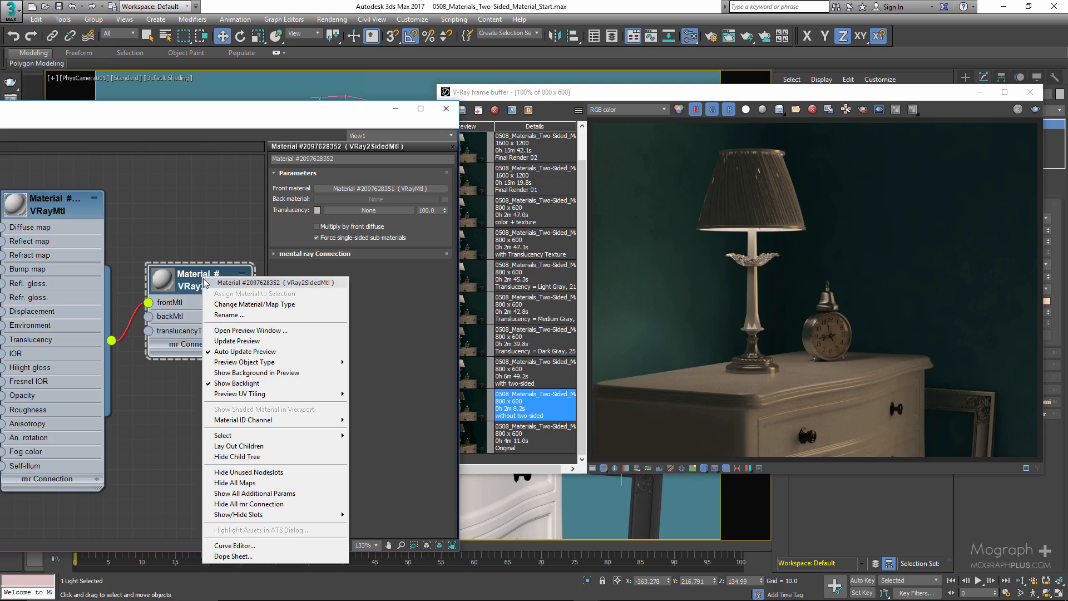
drag(273, 110, 274, 240)
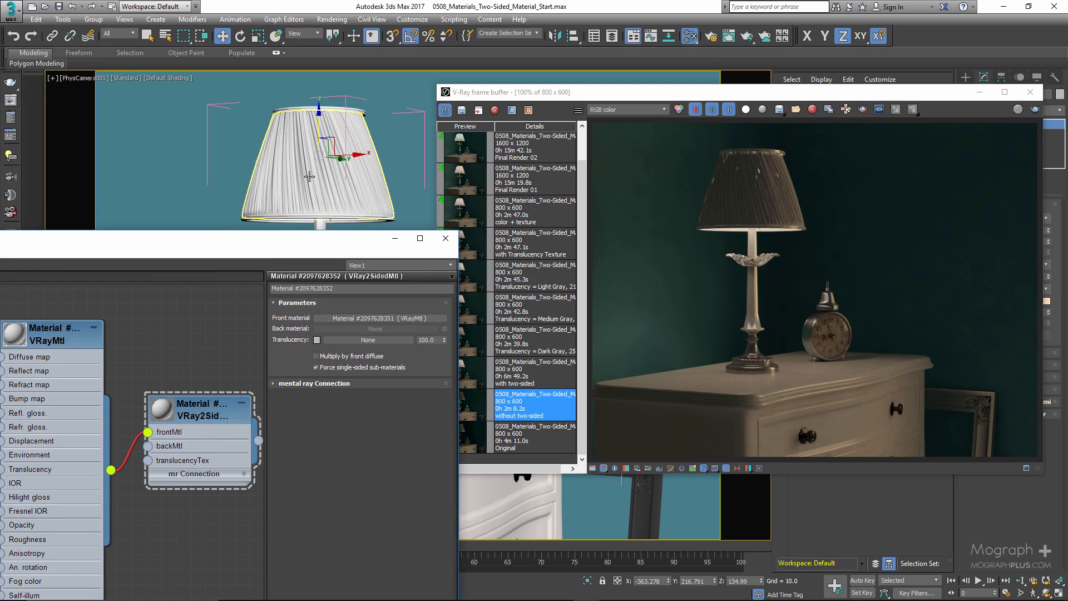
right_click(217, 349)
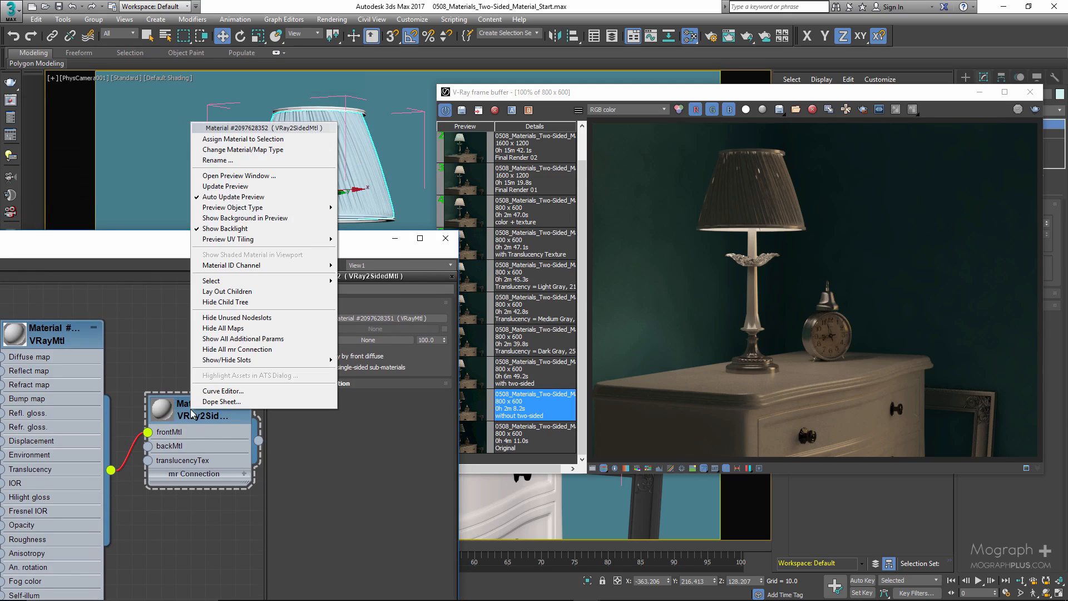
click(245, 139)
Compare the "with two-sided" and "without two-sided" renders of the lamp in the frame buffer history.
drag(254, 244, 174, 122)
click(470, 380)
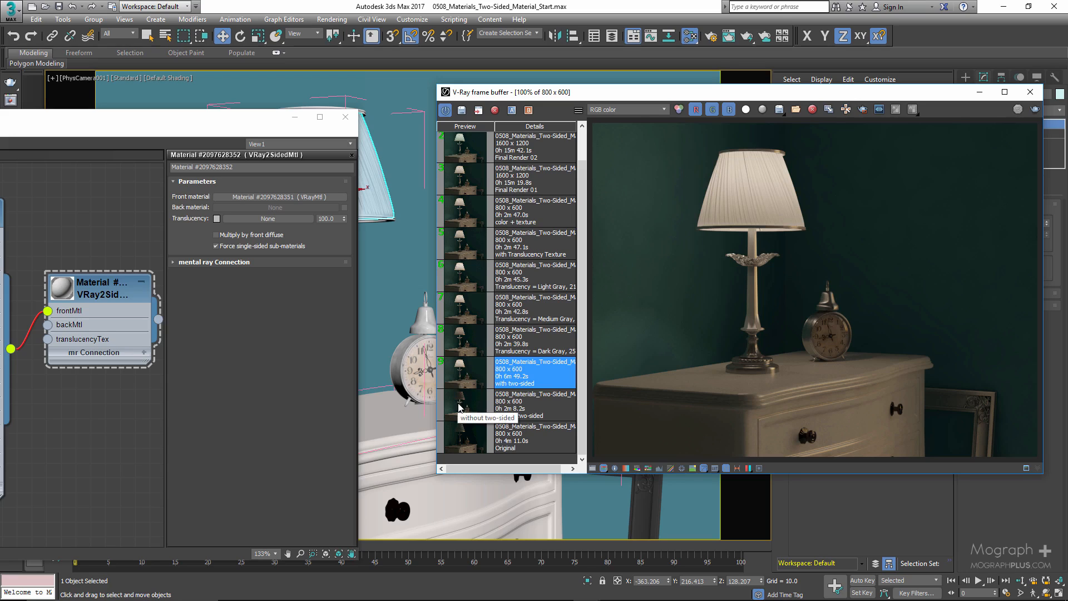
click(459, 408)
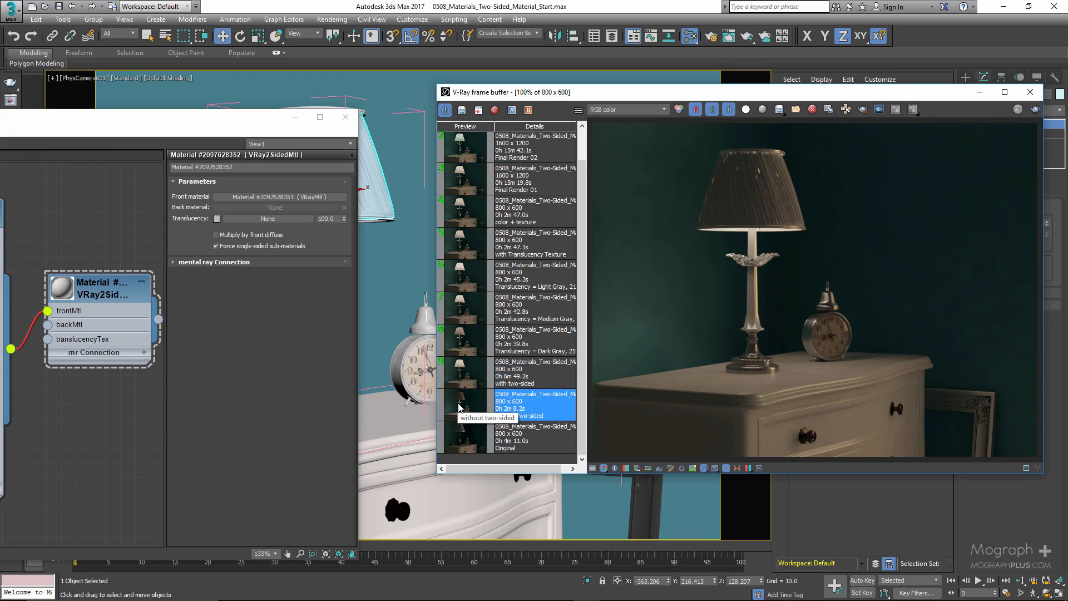
click(461, 374)
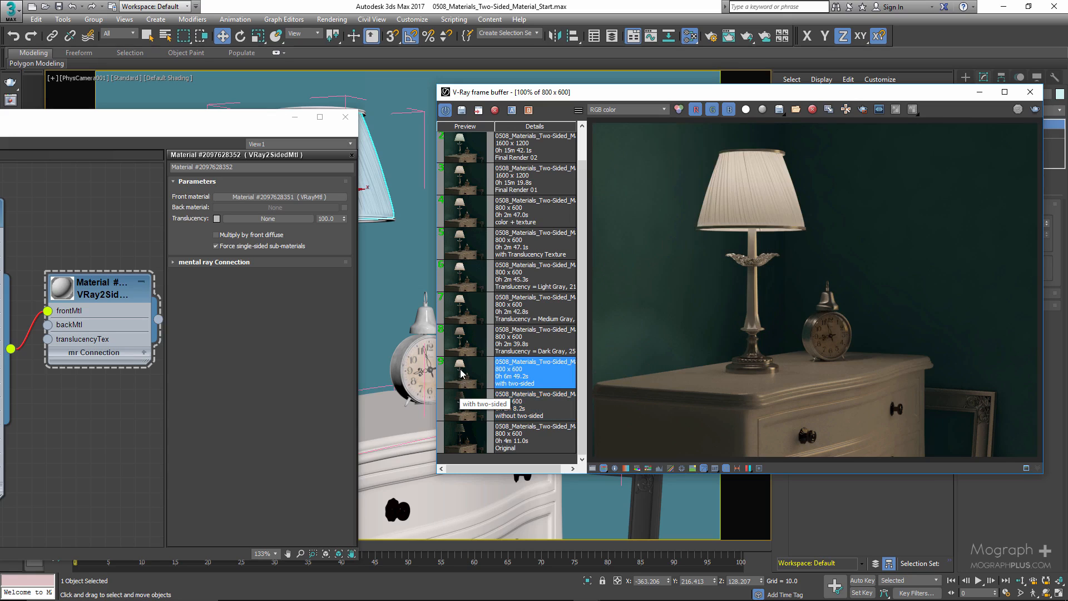
click(460, 398)
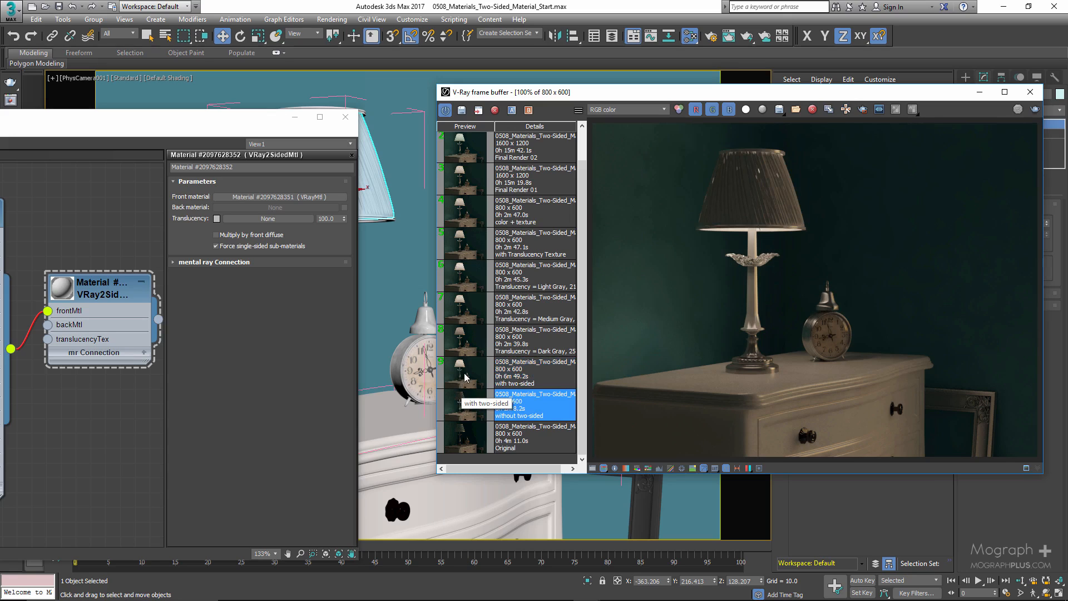
click(455, 370)
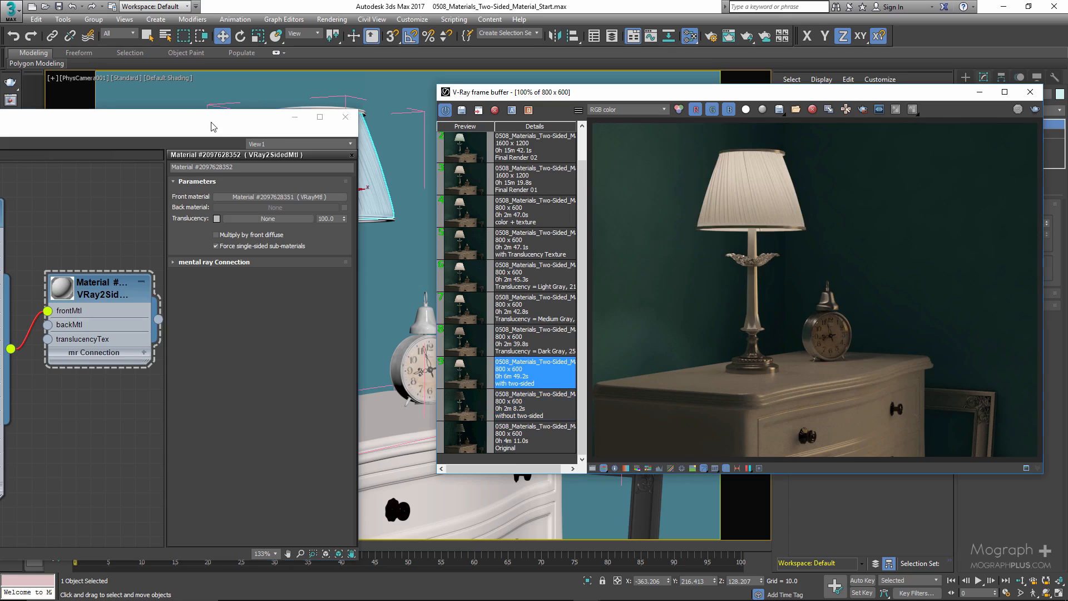
Bring more of the material editor into view and space the VRayMtl and VRay2SidedMtl nodes further apart.
drag(210, 126, 271, 109)
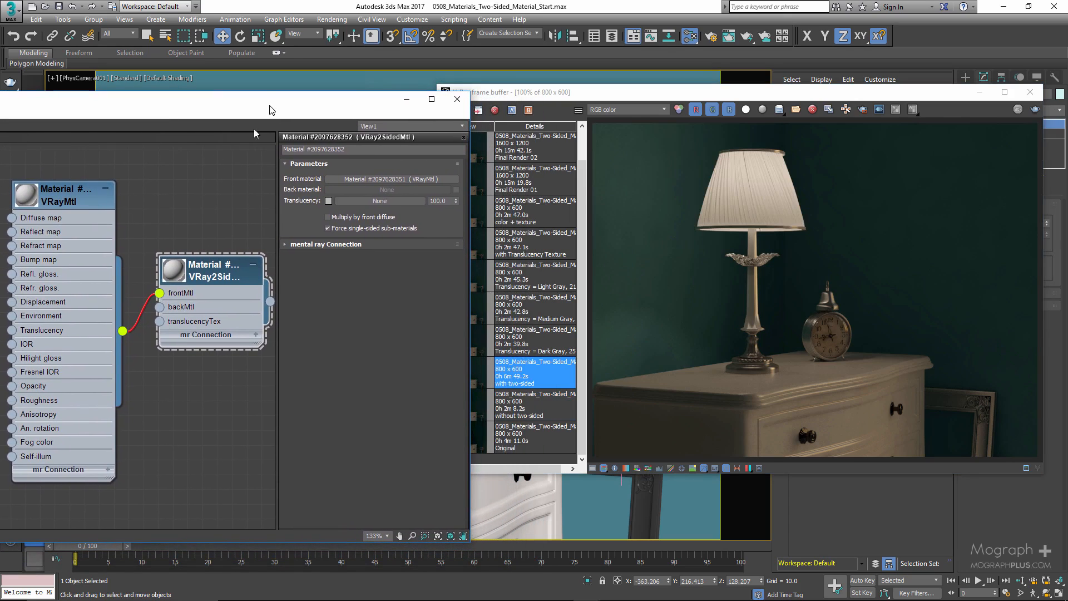
drag(197, 265, 212, 315)
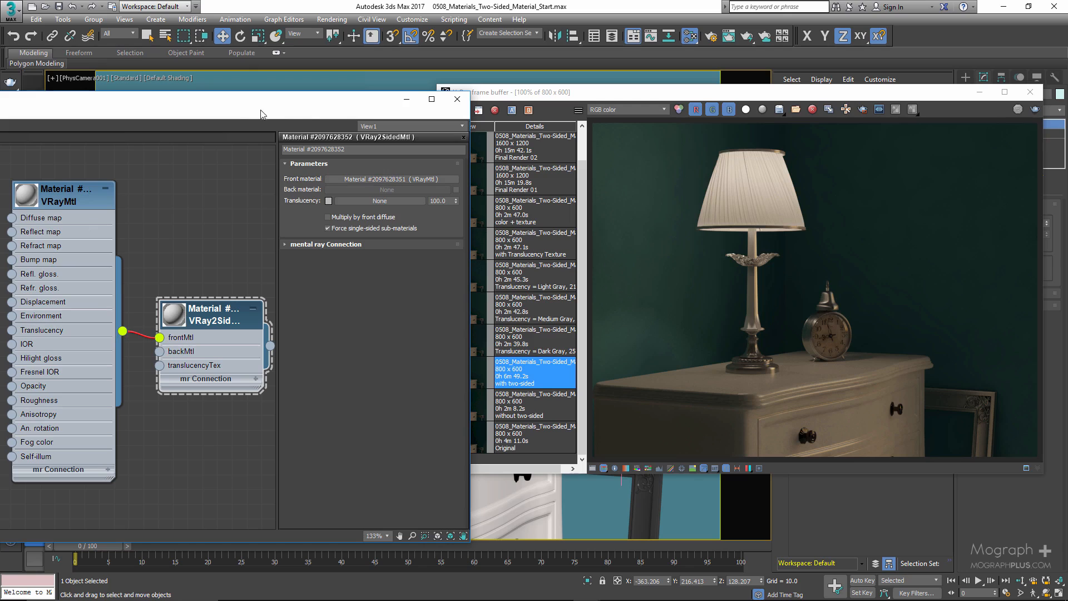
drag(311, 105, 458, 87)
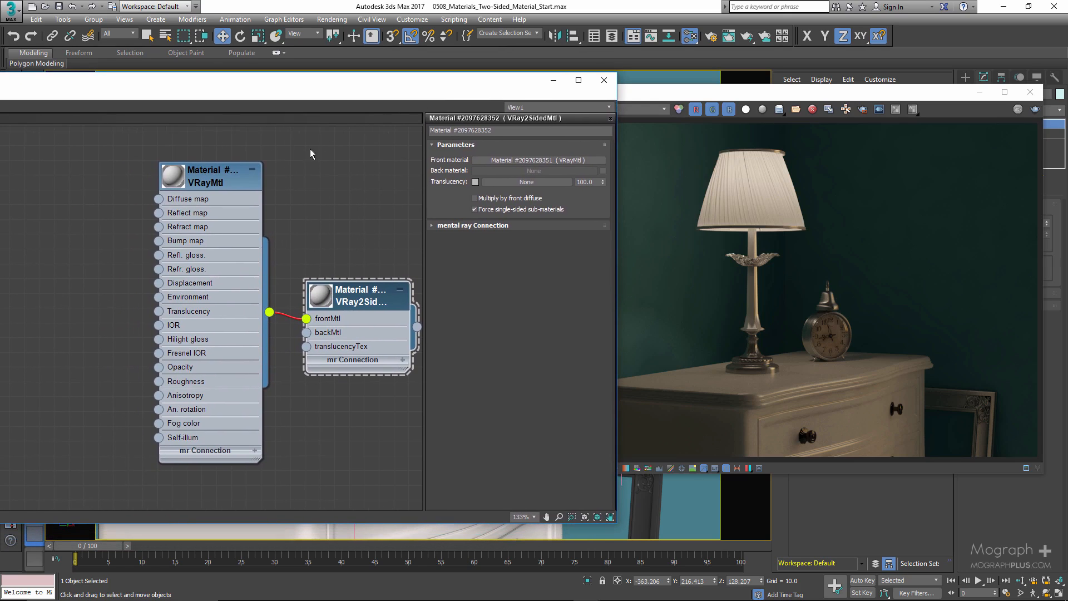
drag(224, 182, 179, 168)
drag(319, 334, 319, 320)
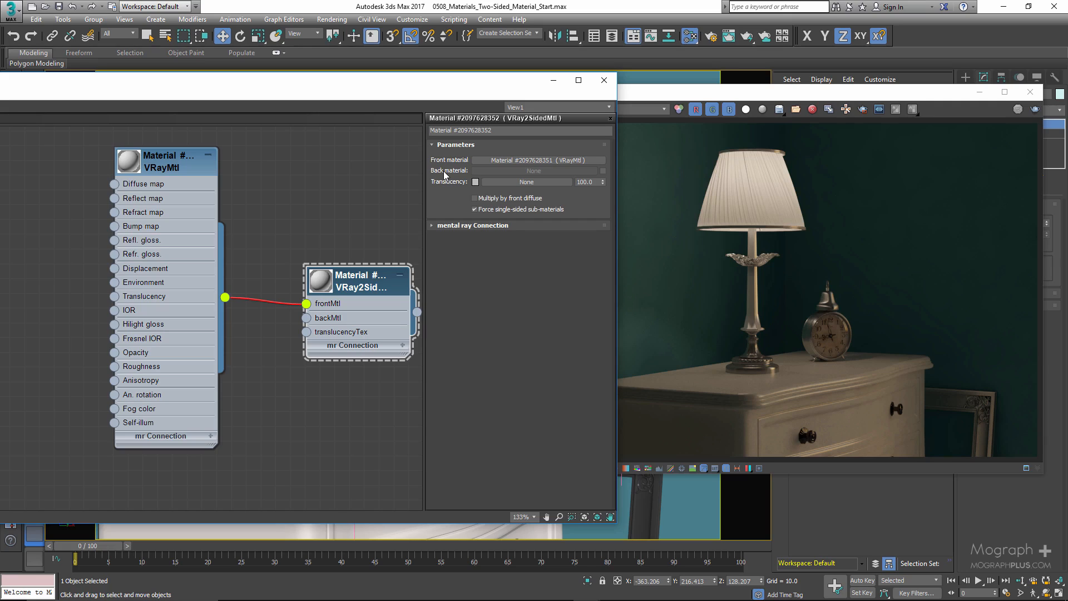
Try enabling the Back material with the same VRayMtl connected to backMtl, and remove the connection and disable the slot again.
click(602, 171)
click(602, 171)
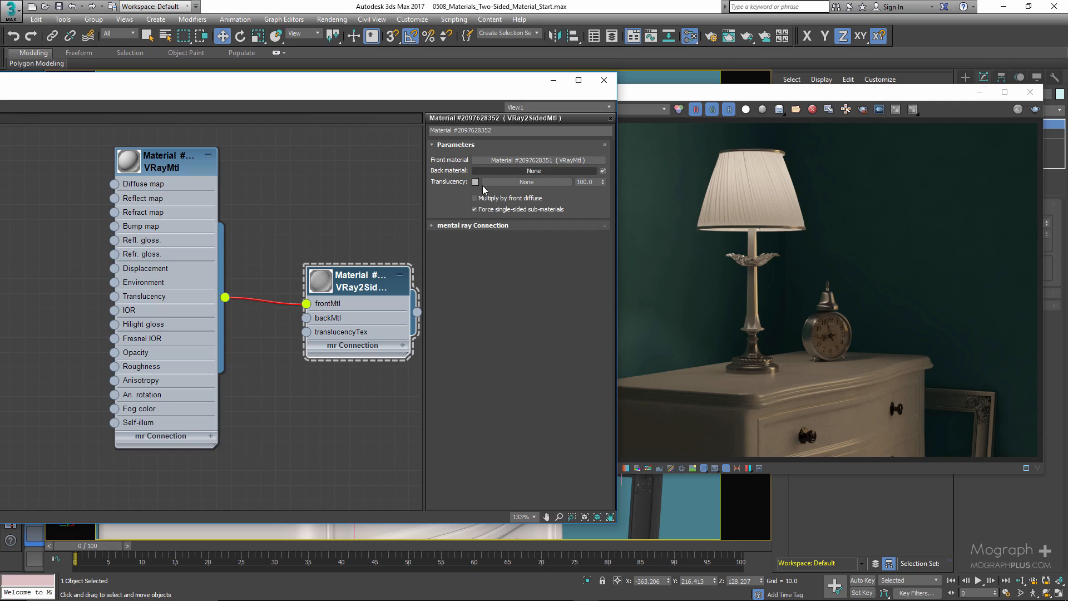
click(602, 171)
drag(224, 297, 306, 318)
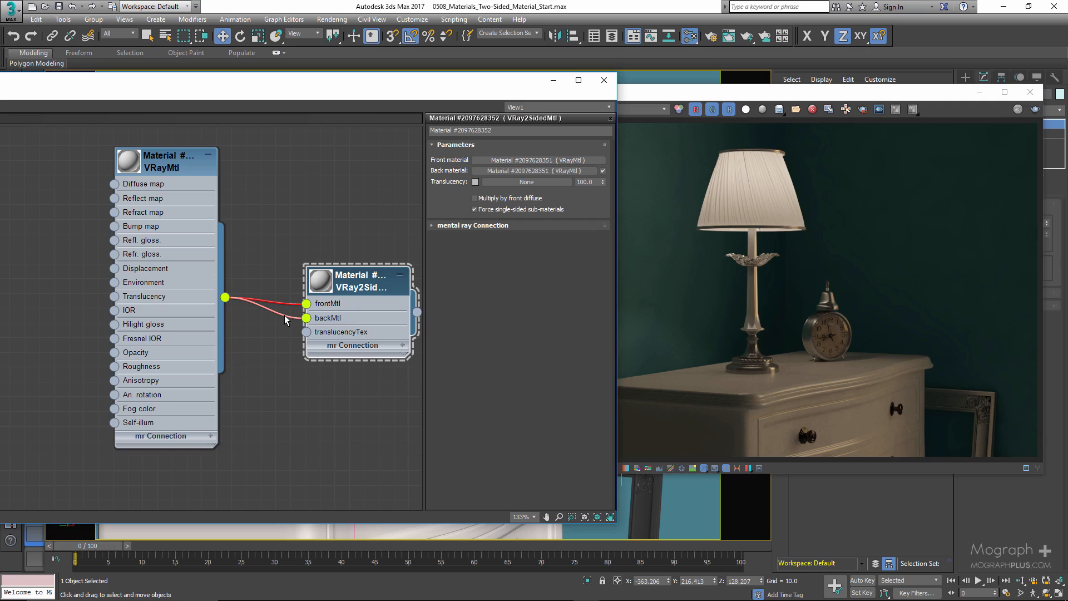
click(280, 317)
key(Delete)
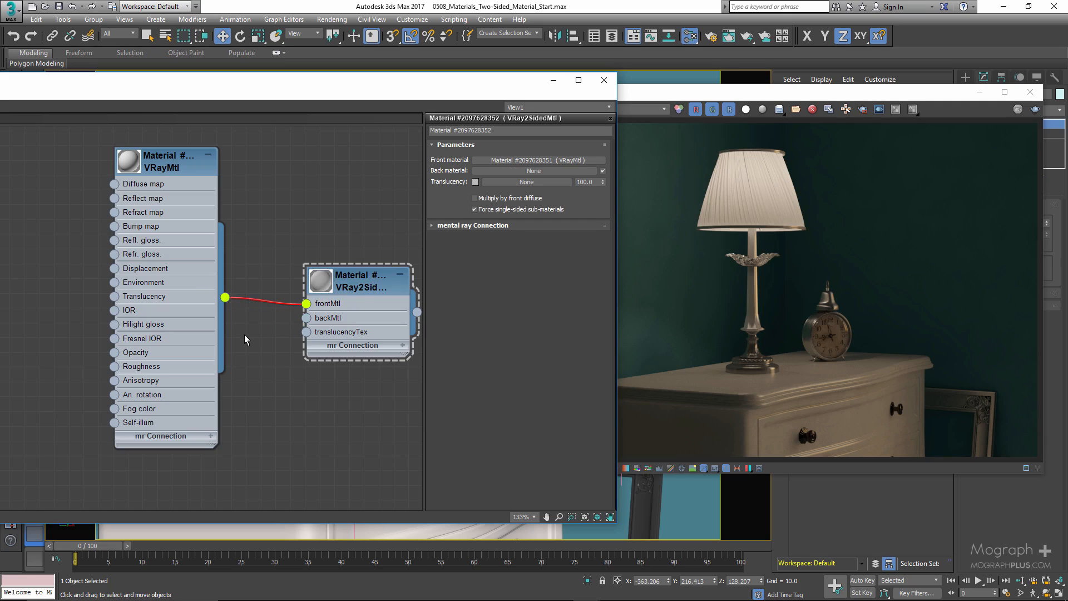
click(603, 172)
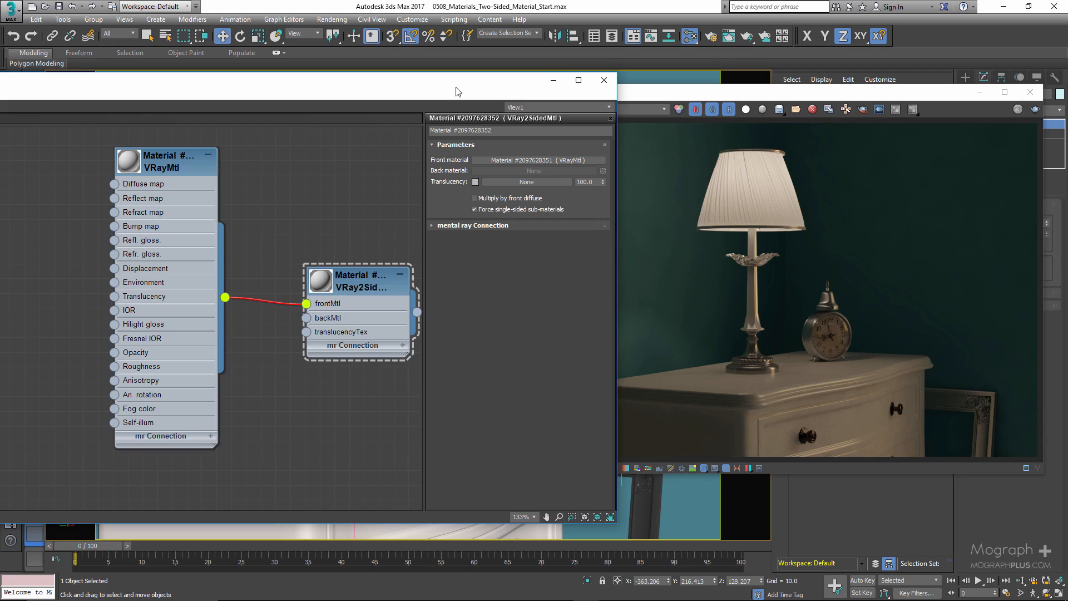
Try gray values of 201 and 45 for the translucency color, cancel the change, and bring the render history into view.
drag(456, 91, 305, 95)
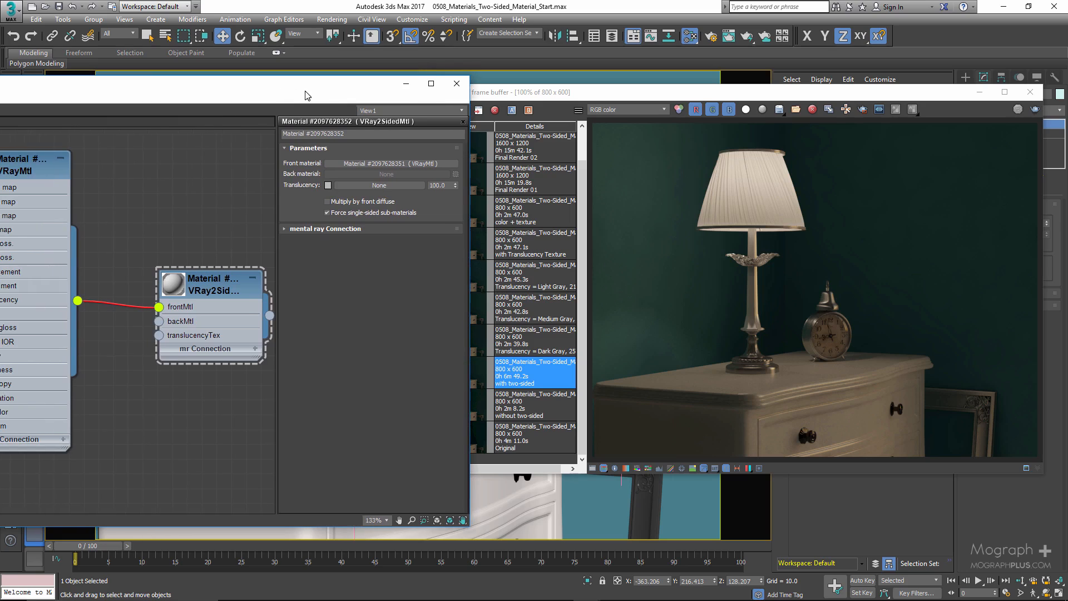
click(328, 185)
drag(414, 132, 419, 132)
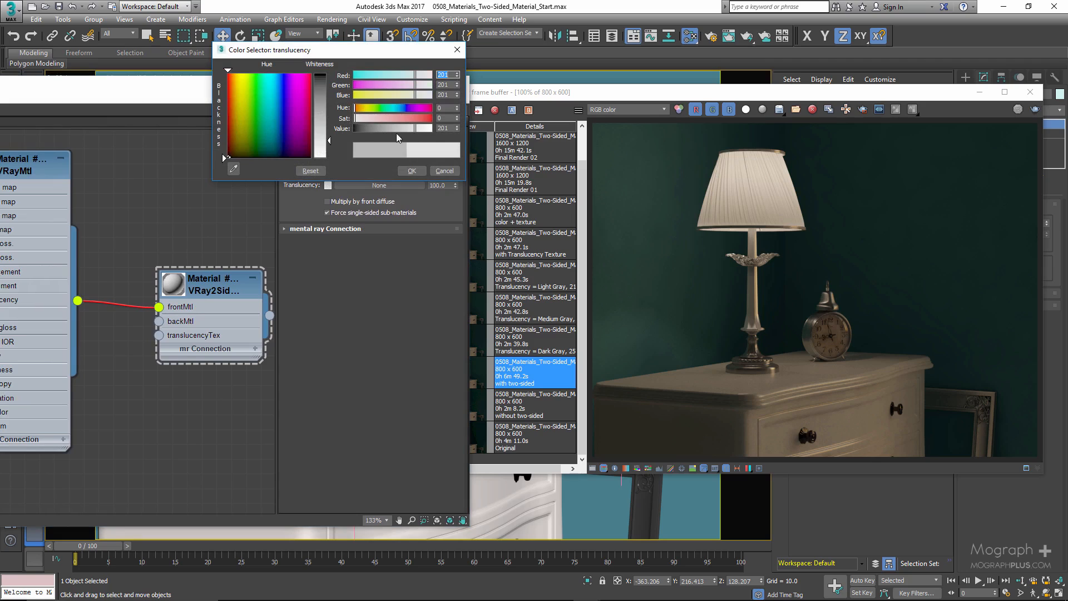
click(368, 129)
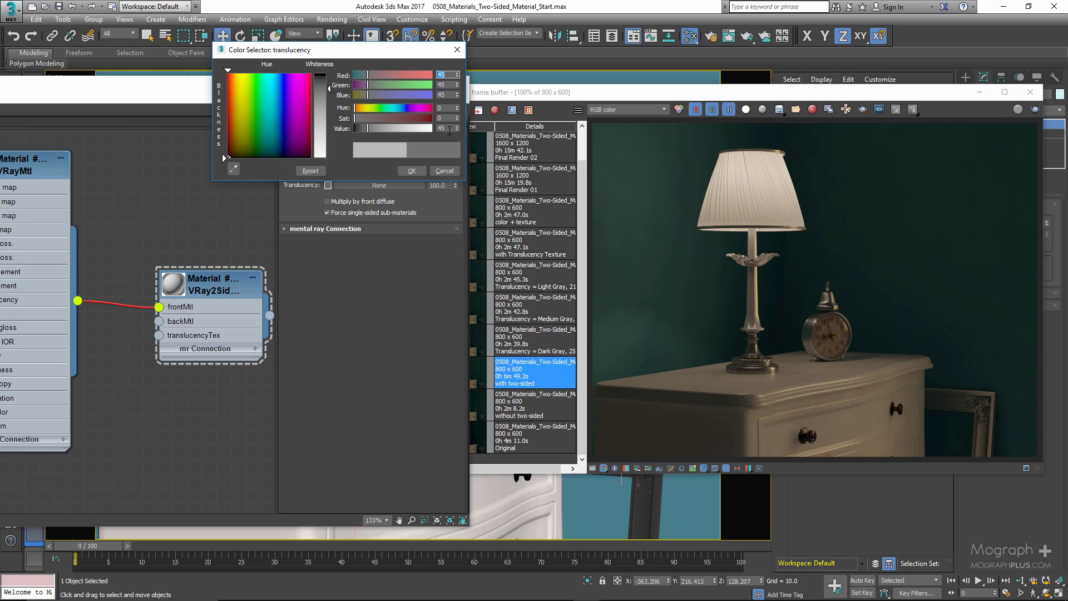
click(449, 129)
click(442, 171)
drag(570, 99, 605, 88)
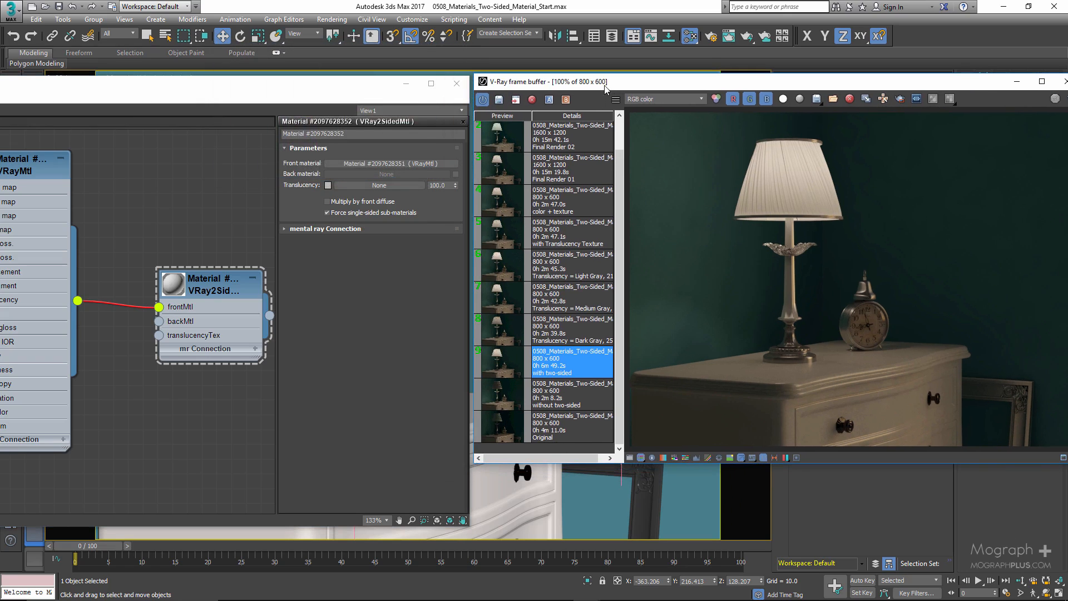
Load the "Translucency = Dark Gray, 25" render from the history and set the VRay2SidedMtl translucency color's value to 25.
double_click(499, 334)
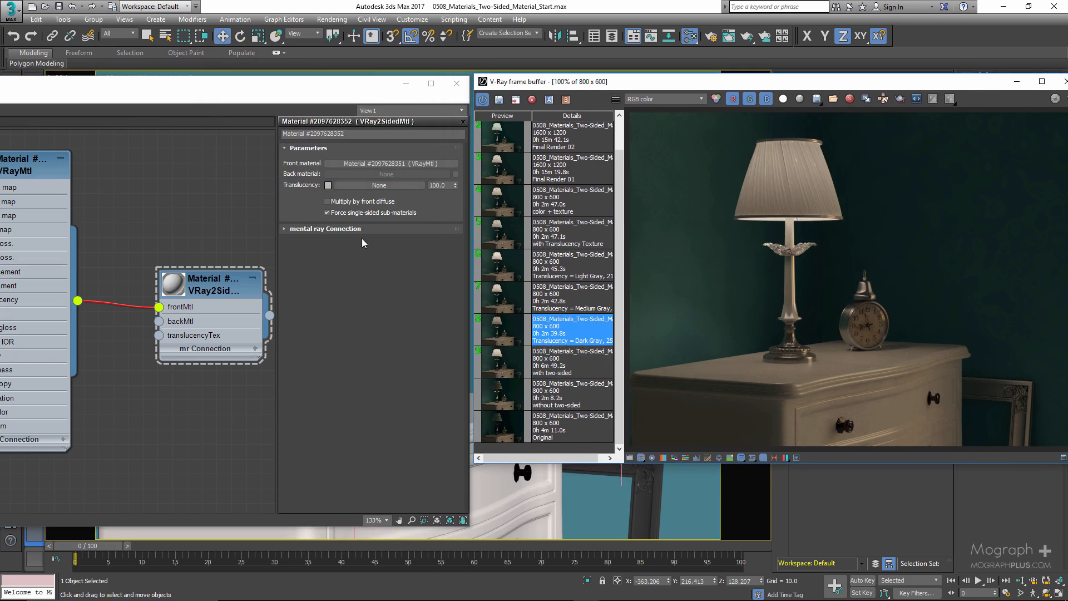
click(328, 185)
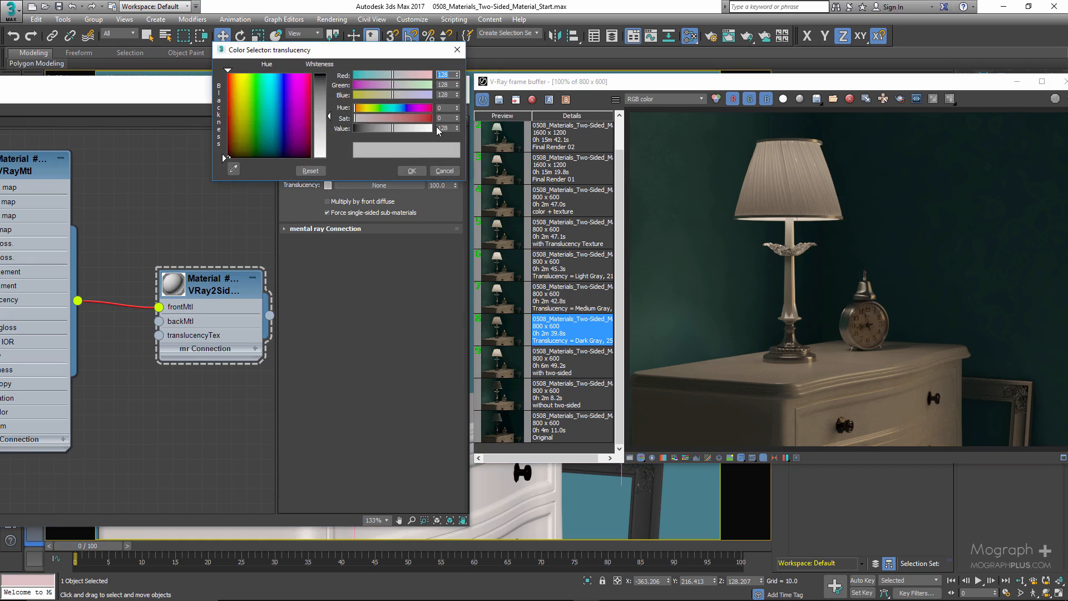
double_click(442, 128)
text(25)
click(411, 171)
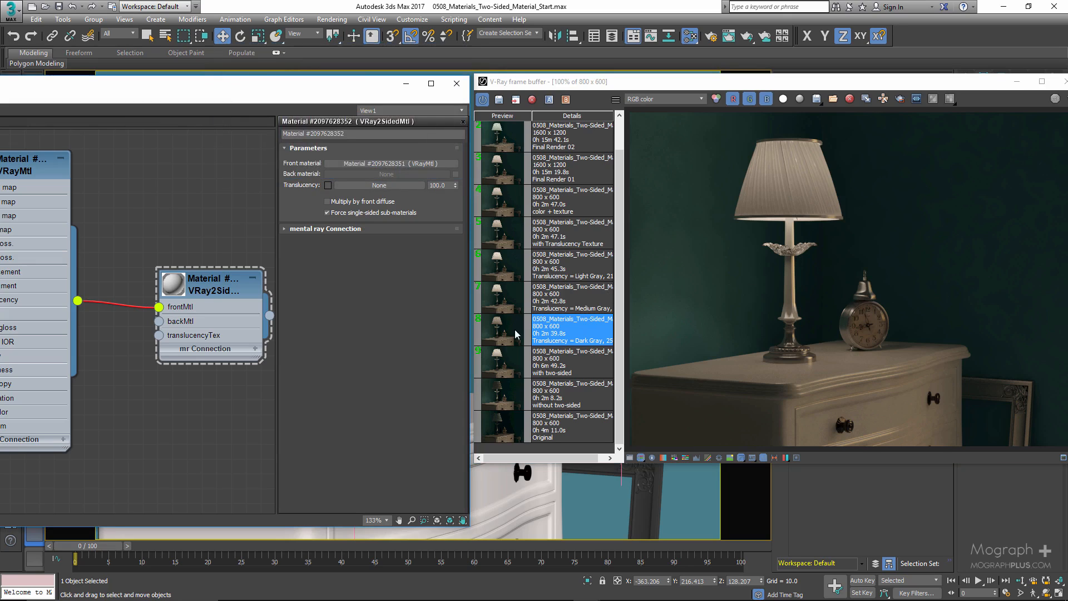
Inspect the lampshade up close in the Dark Gray translucency render.
scroll(809, 221, up, 1)
middle_drag(809, 220, 849, 317)
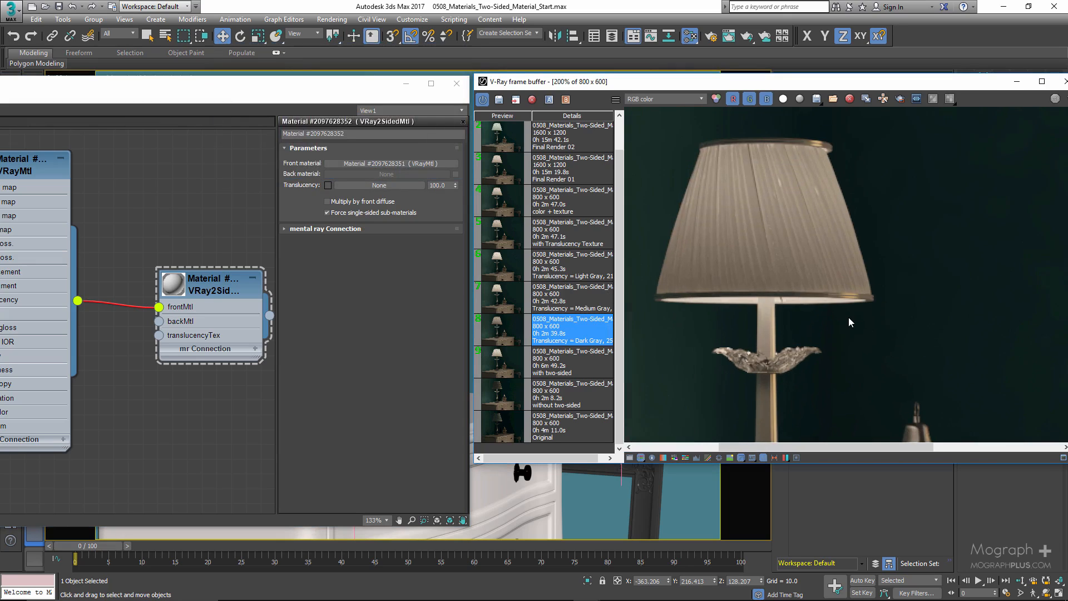
double_click(817, 288)
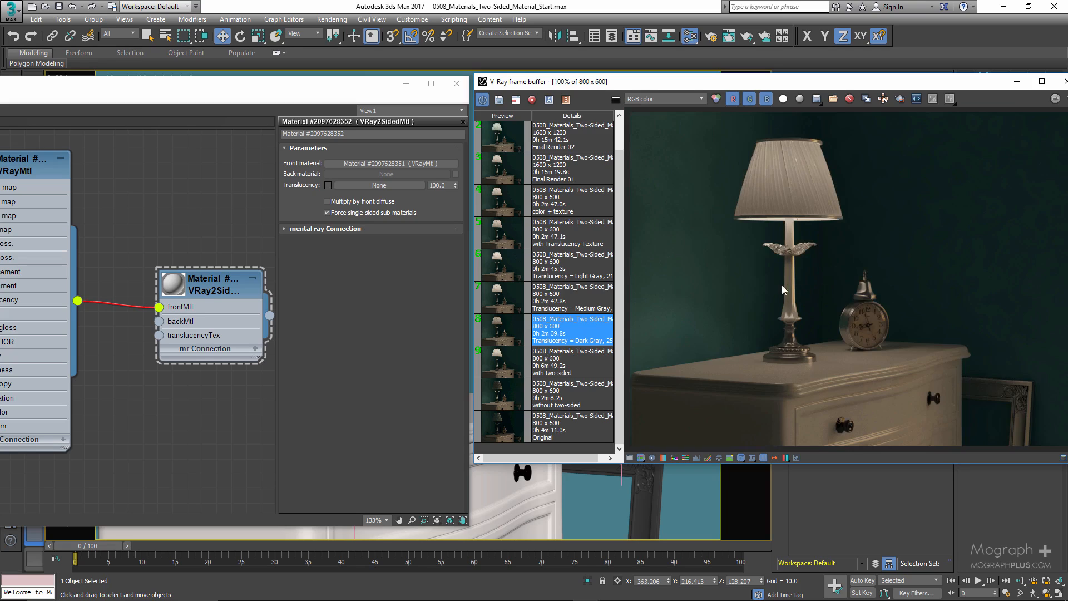
Set the VRay2SidedMtl translucency color's value to 128.
click(328, 185)
double_click(448, 128)
text(128)
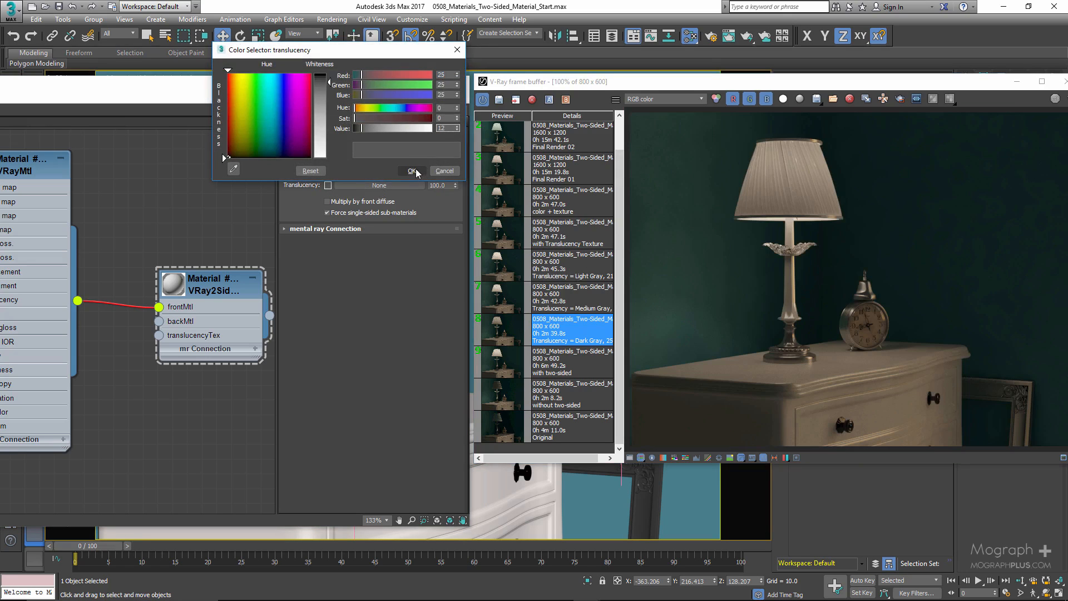
key(Return)
click(413, 172)
Compare the Medium Gray and Dark Gray translucency renders in the frame buffer history.
double_click(502, 301)
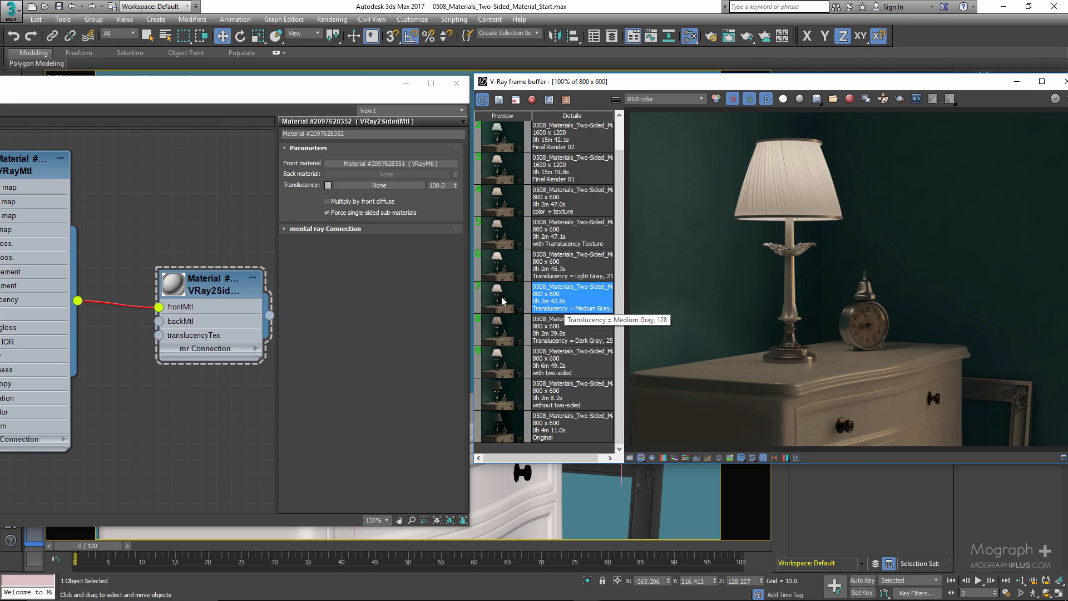
double_click(493, 328)
double_click(505, 301)
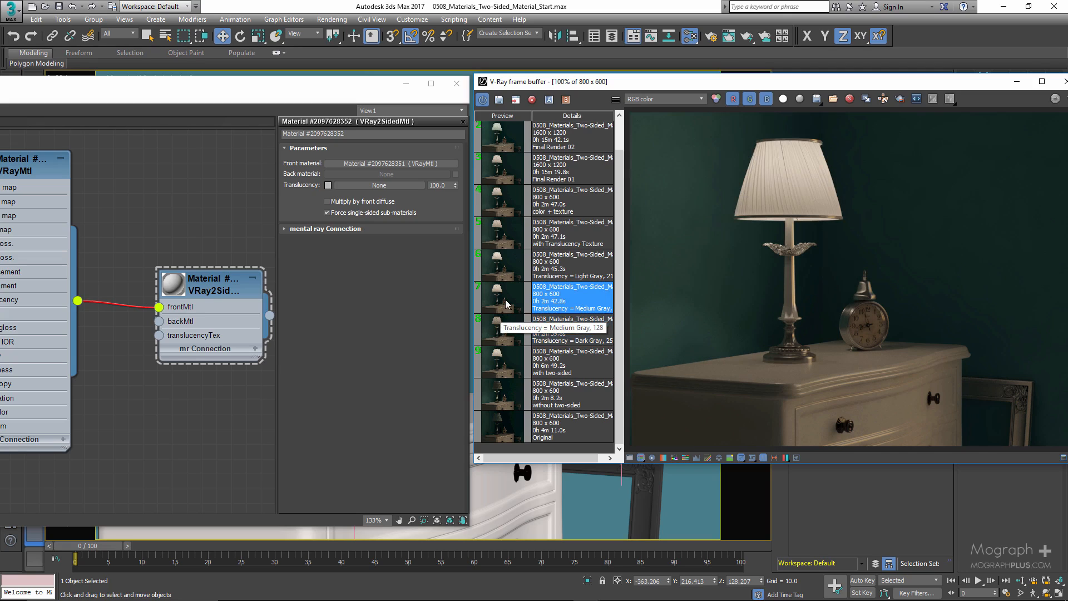
Set the VRay2SidedMtl translucency color's value to 210.
click(327, 185)
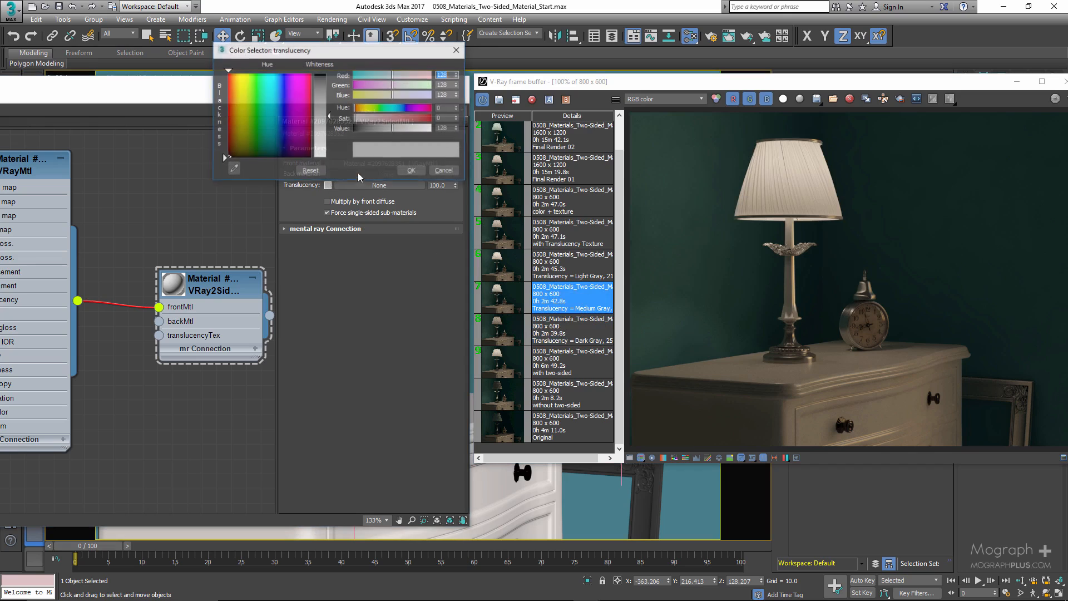
click(448, 128)
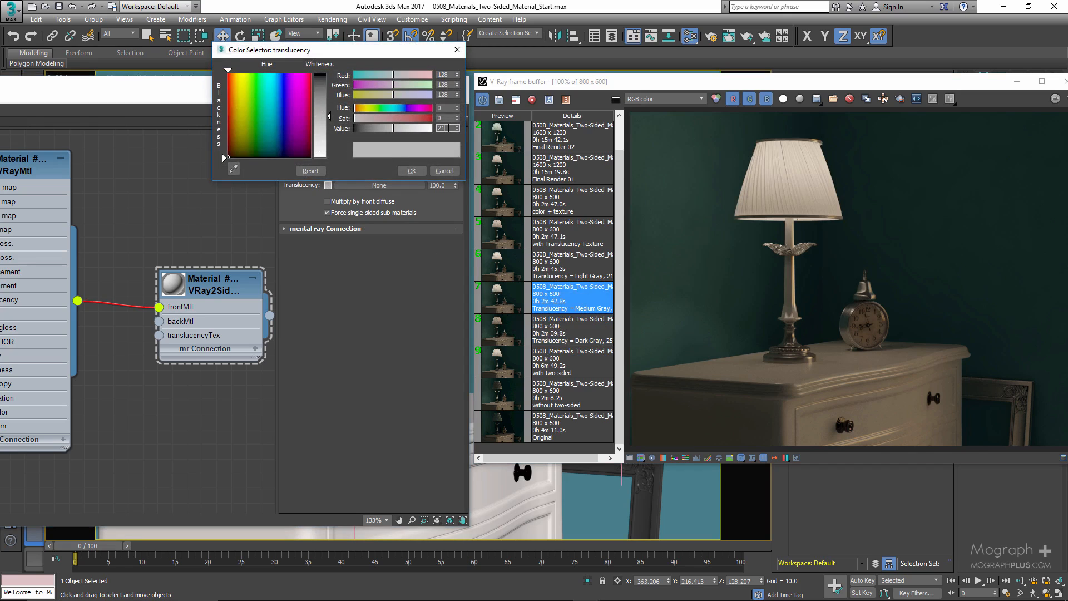
click(416, 171)
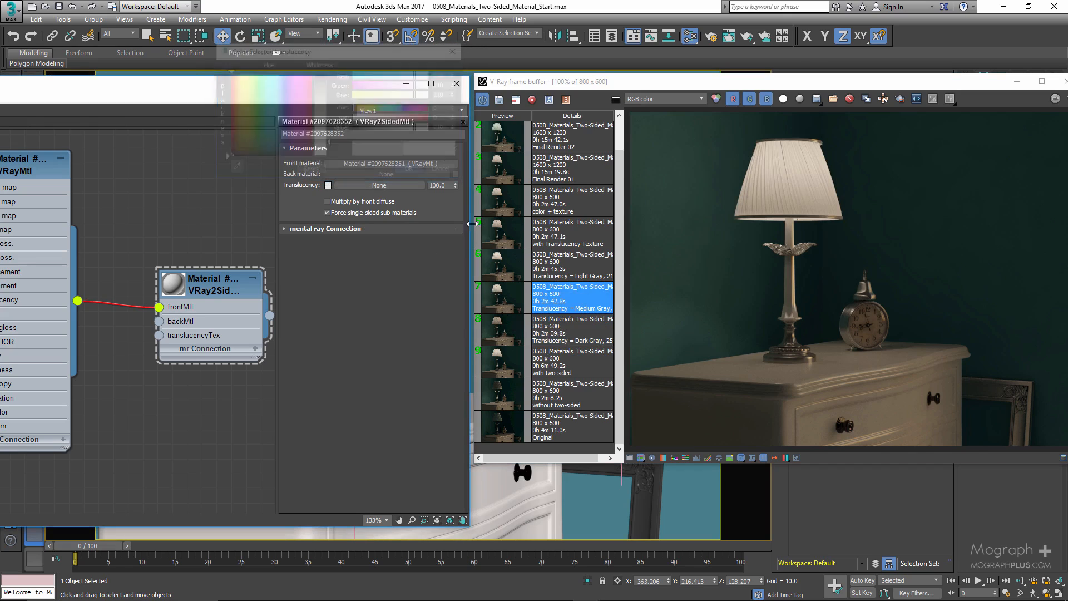
Compare the Light Gray, Medium Gray and Dark Gray translucency renders in the history, ending on the Light Gray one.
click(497, 264)
click(495, 285)
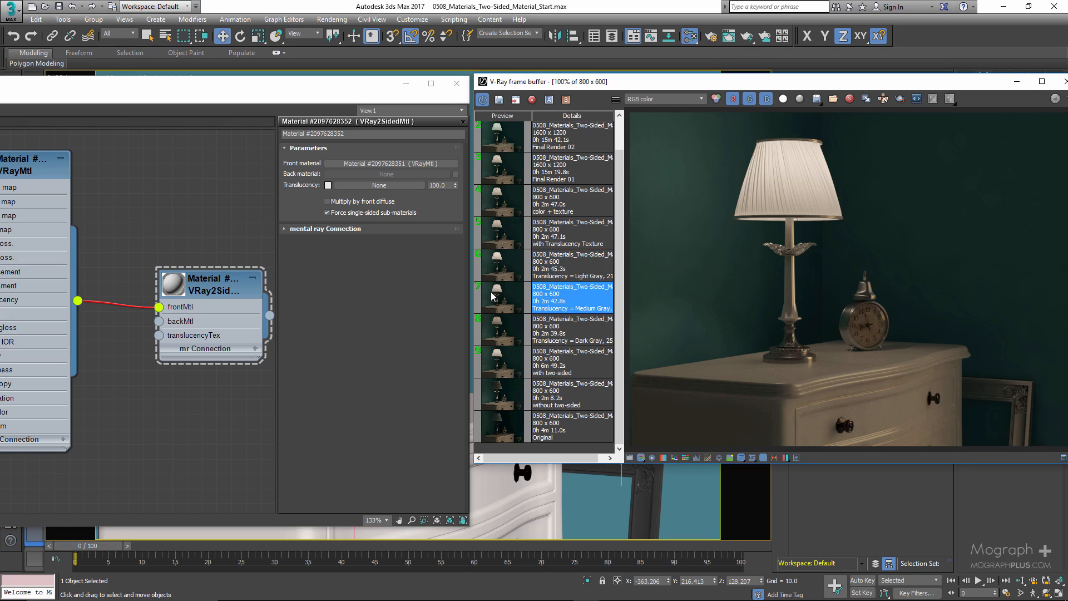
click(493, 277)
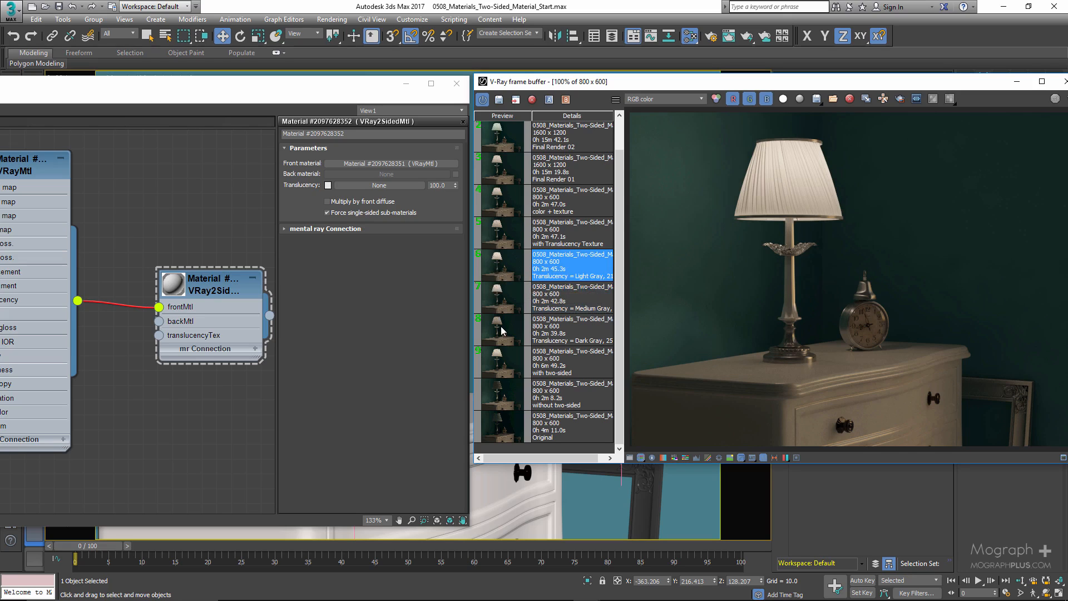
click(502, 306)
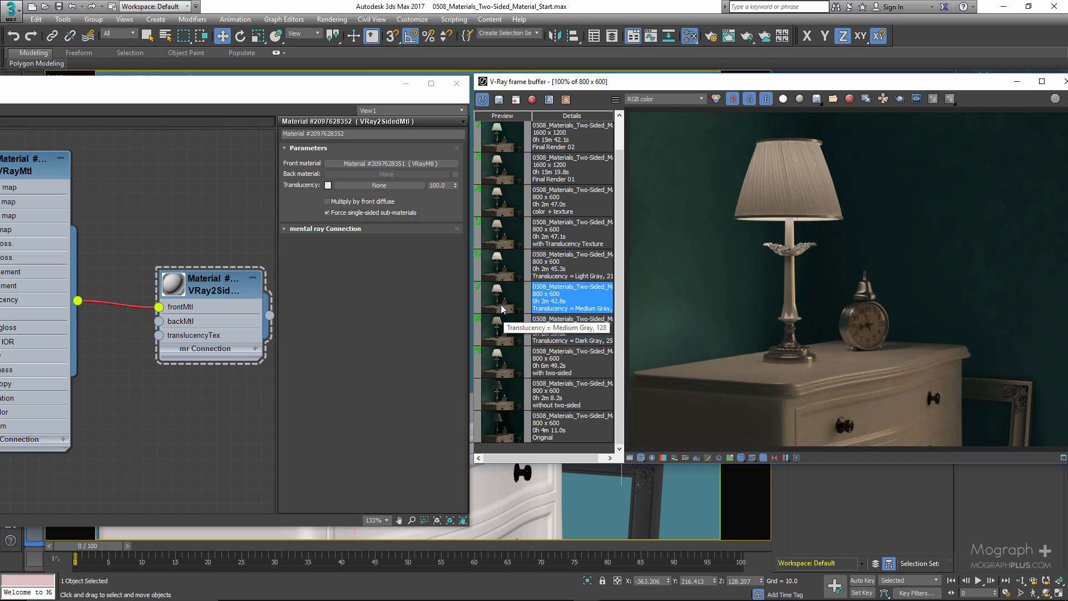
drag(681, 84, 624, 88)
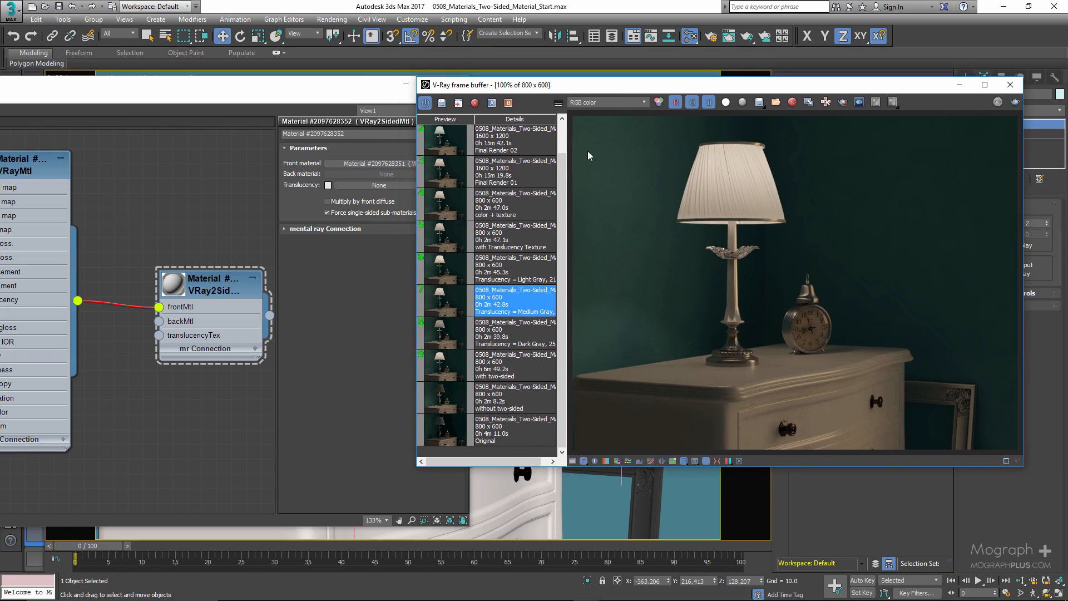
click(452, 280)
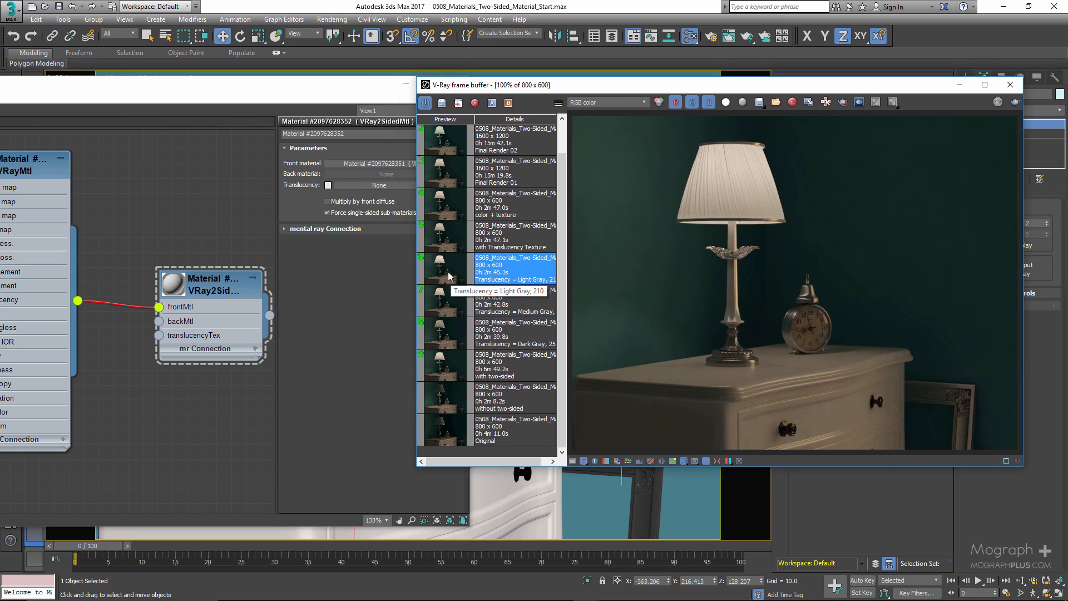
click(438, 337)
click(440, 303)
click(442, 271)
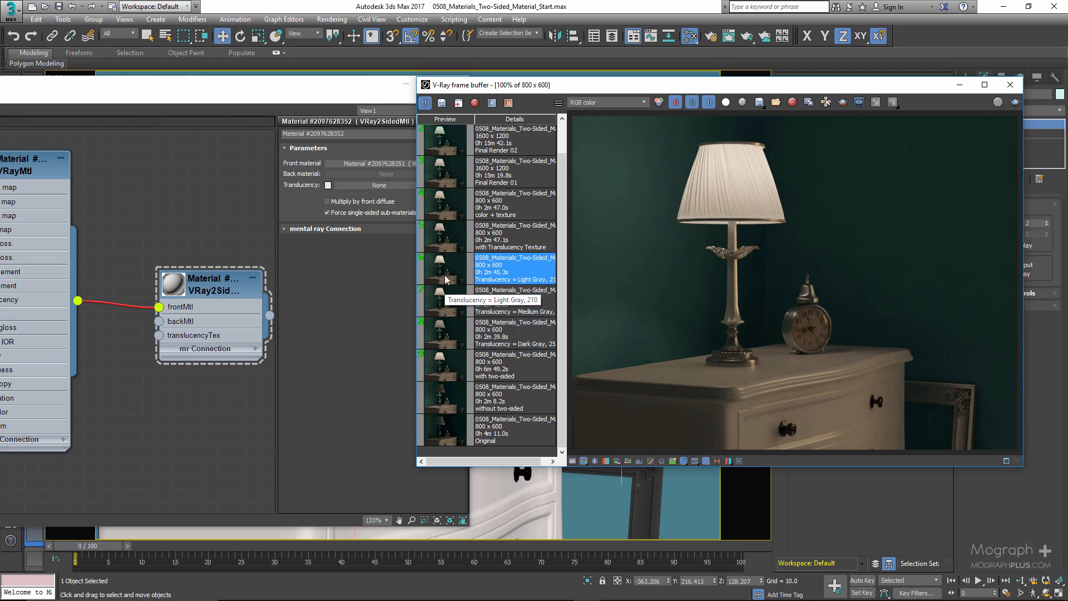
Return the translucency color's value to 128, bring the full node graph into view and reposition the VRay2SidedMtl node.
drag(666, 90, 741, 90)
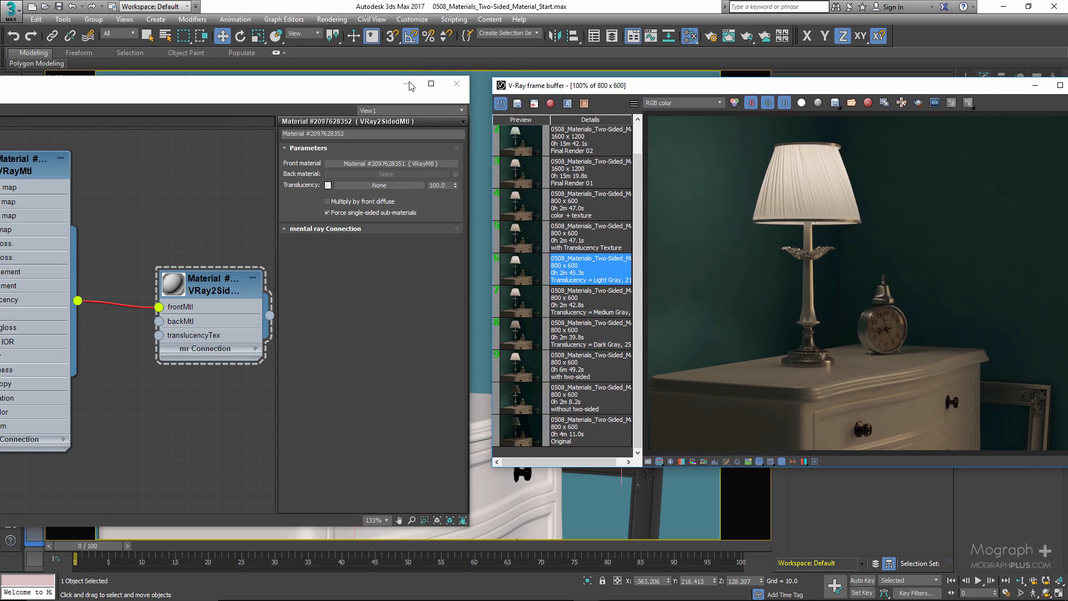
drag(384, 89, 456, 94)
click(399, 190)
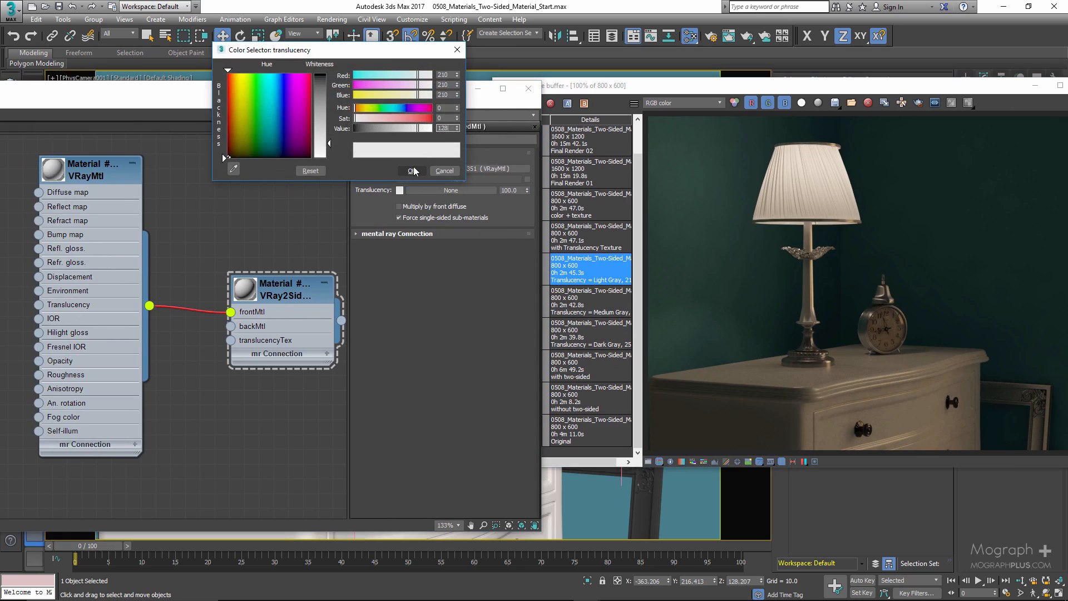
click(413, 171)
drag(412, 94, 507, 87)
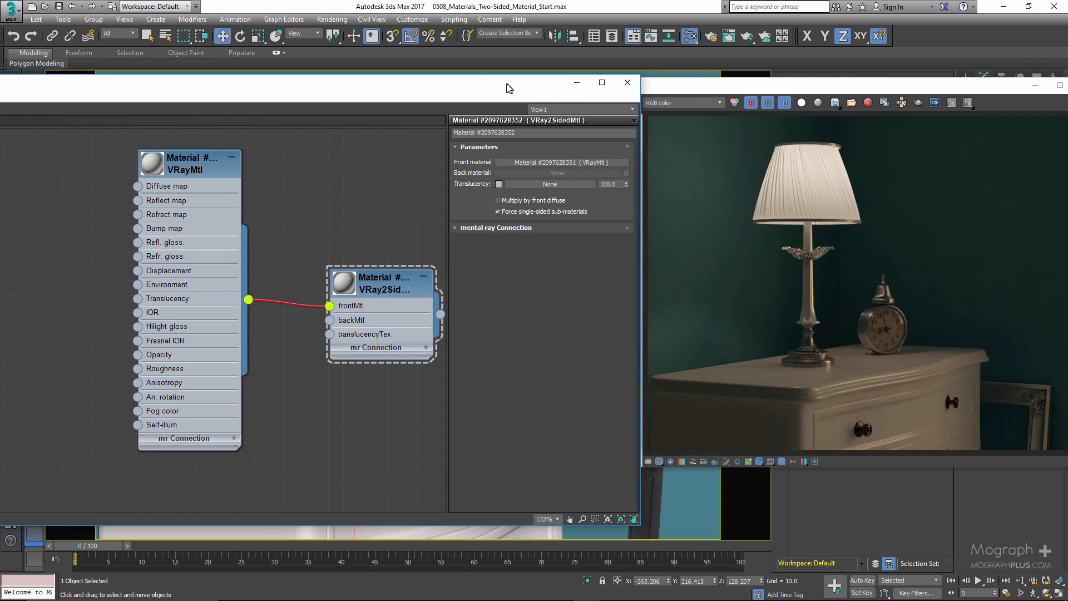
drag(355, 279, 341, 264)
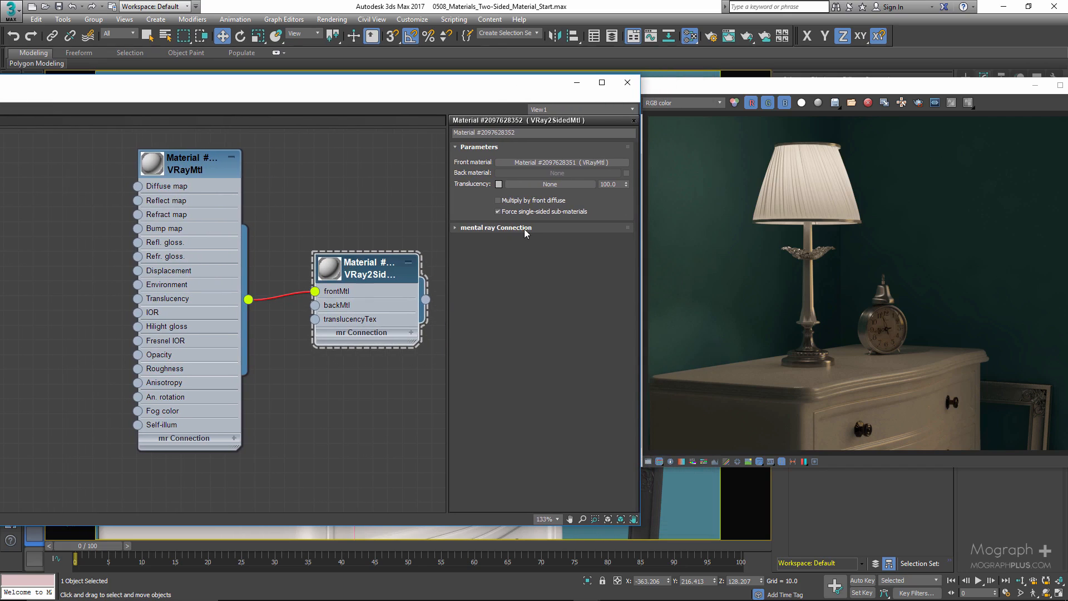
Assign a Bitmap map with fabric_curtain_bump.png to the VRay2SidedMtl translucency slot and arrange the Bitmap and VRayMtl nodes without overlap.
click(535, 185)
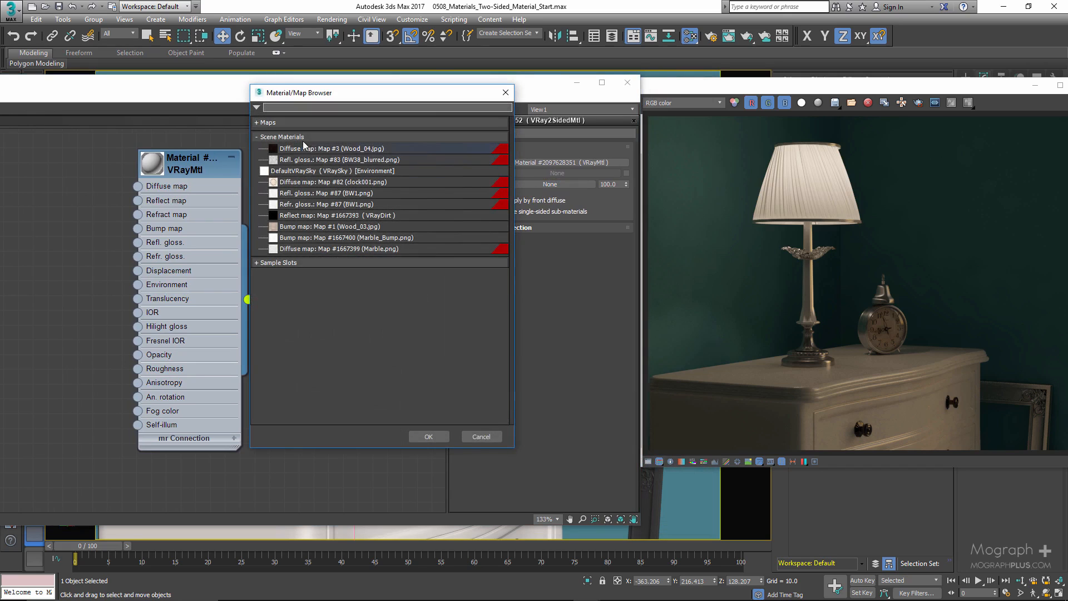
click(294, 125)
click(300, 149)
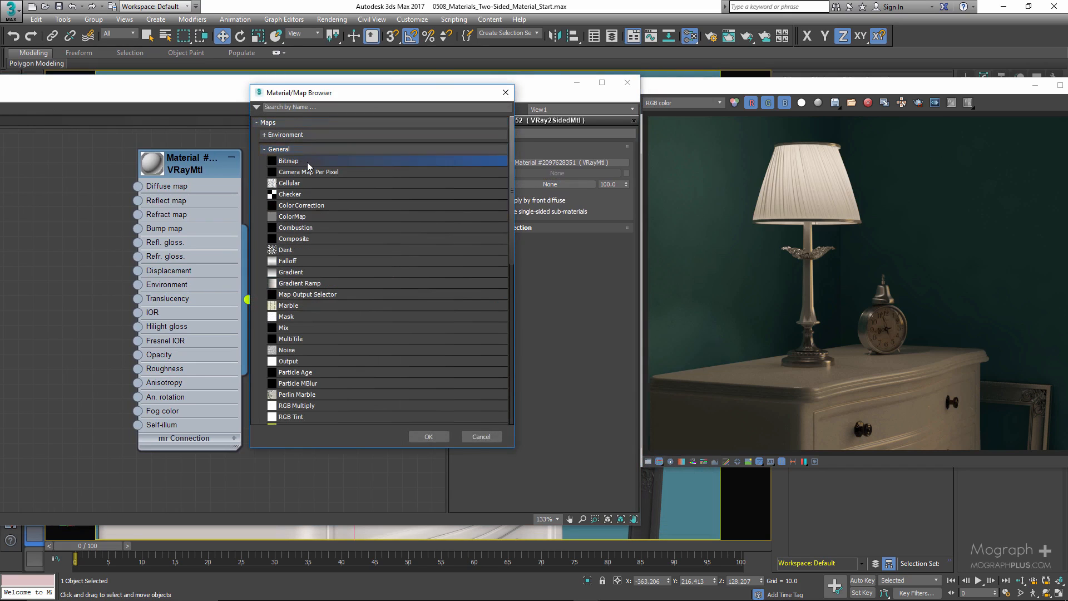
double_click(310, 162)
scroll(412, 239, down, 15)
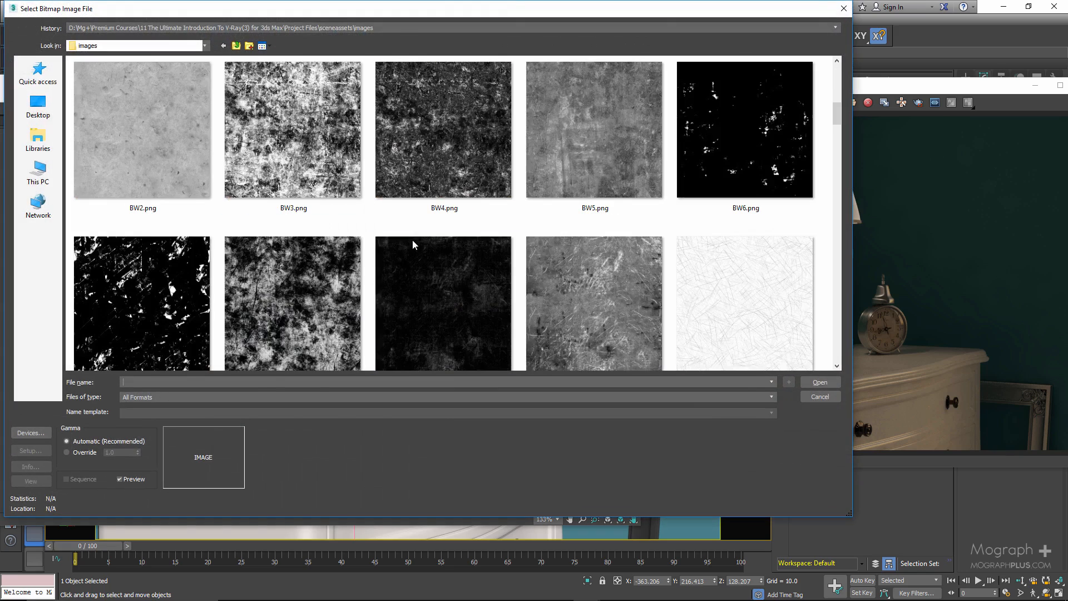
scroll(412, 239, down, 3)
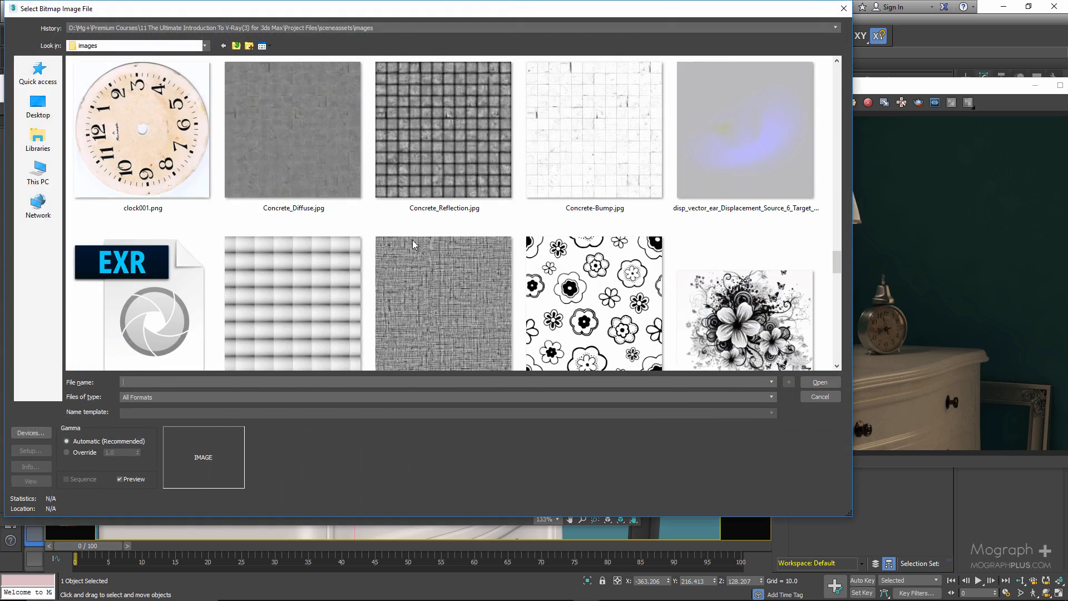
scroll(414, 248, down, 3)
click(443, 167)
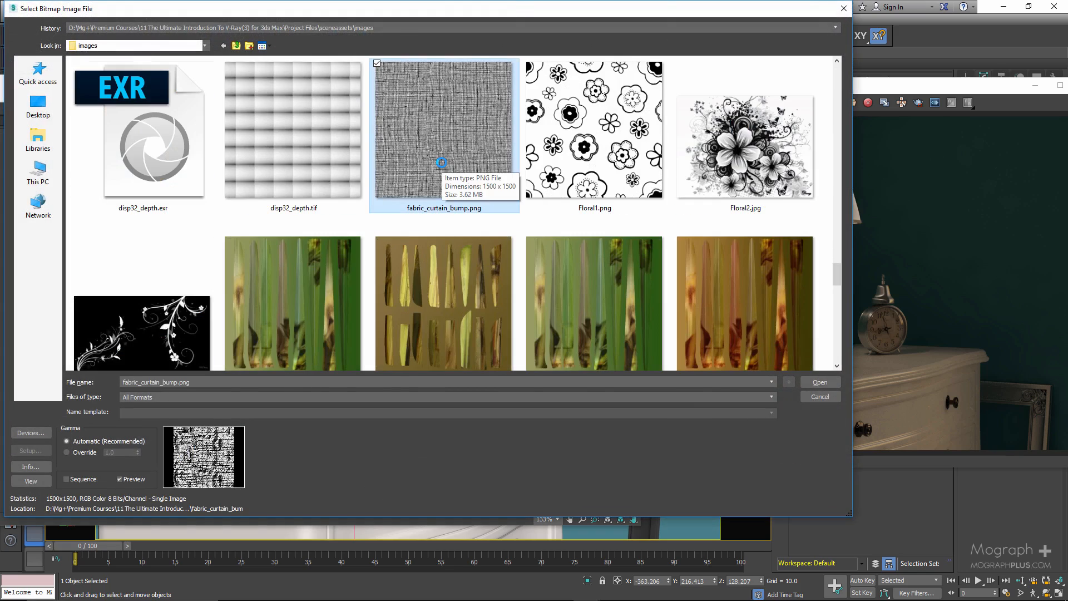
double_click(442, 167)
drag(173, 322, 130, 486)
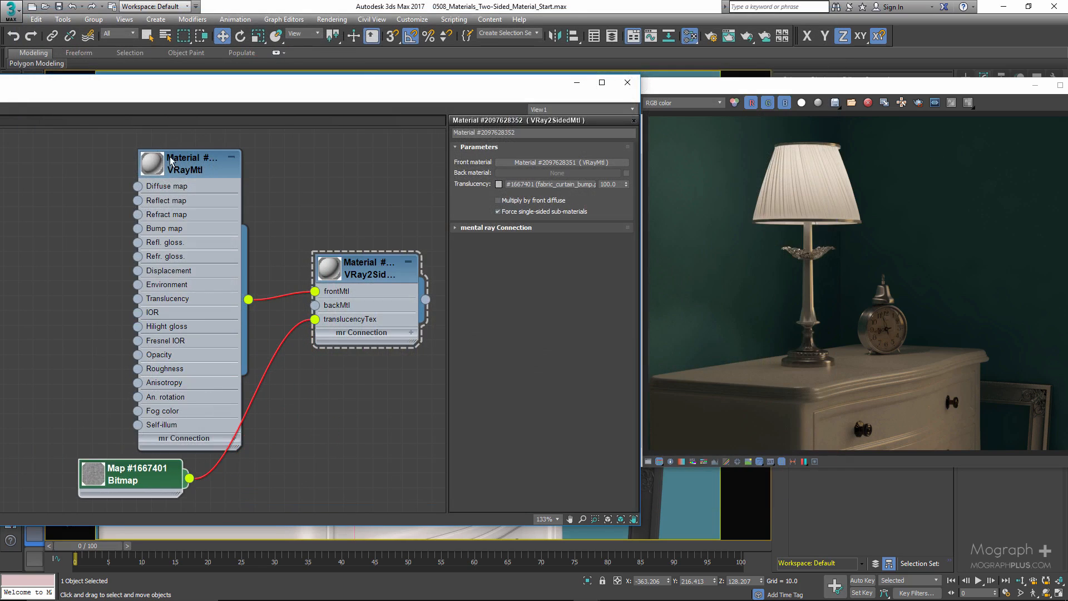
drag(178, 164, 134, 139)
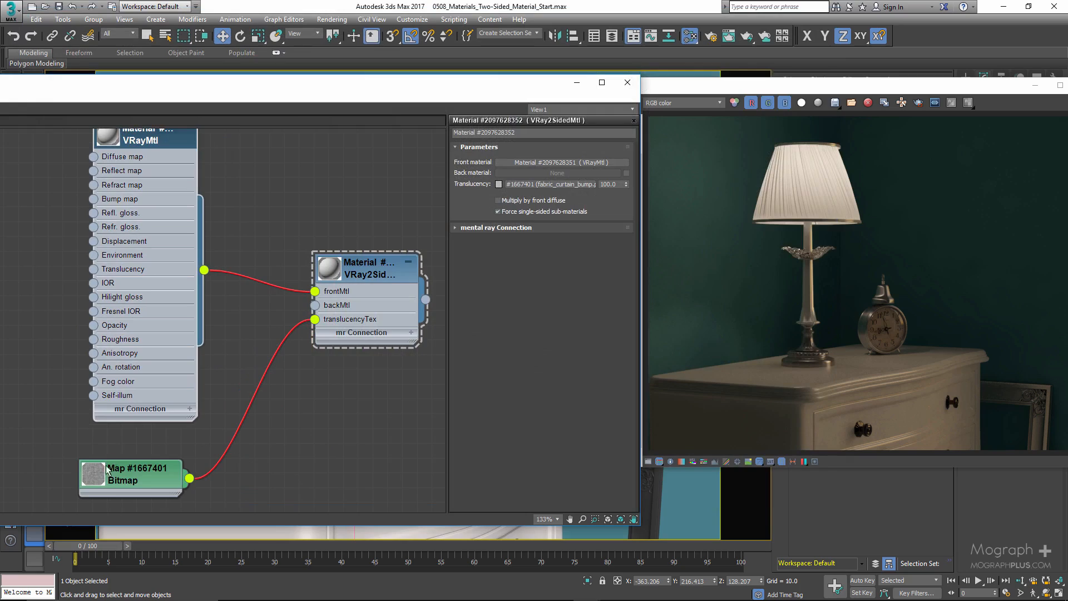
Examine the fabric_curtain_bump.png image of the Bitmap node at different zoom levels and close the image view.
click(91, 476)
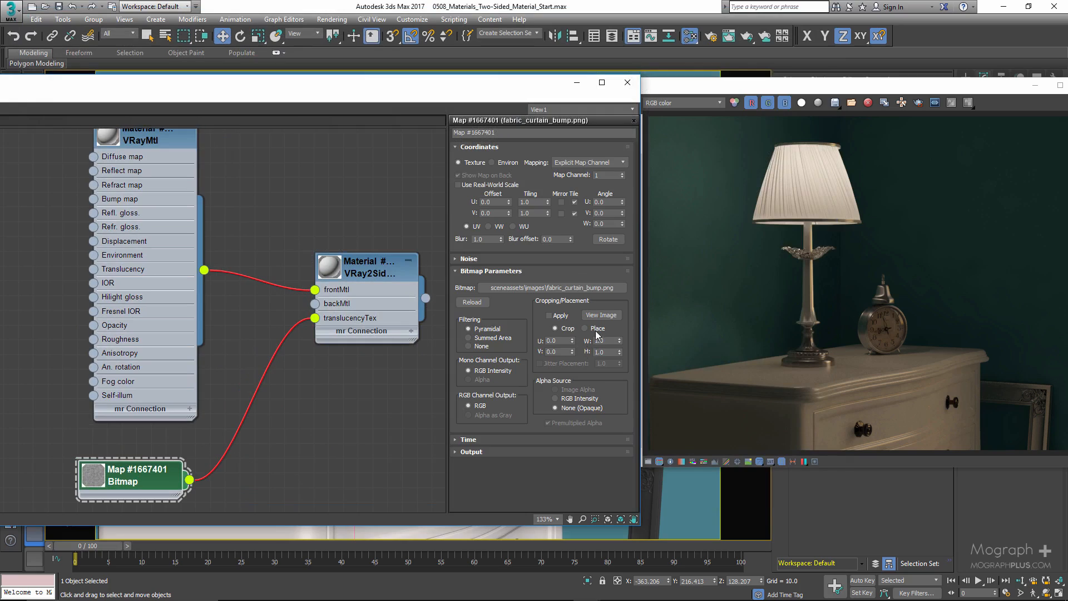
click(601, 314)
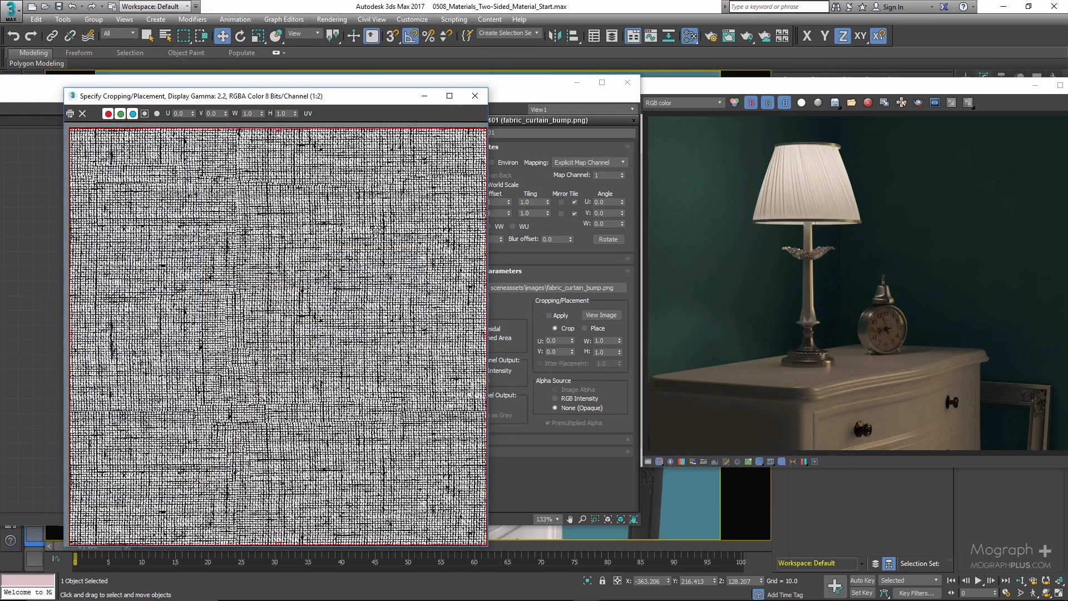
scroll(378, 192, up, 1)
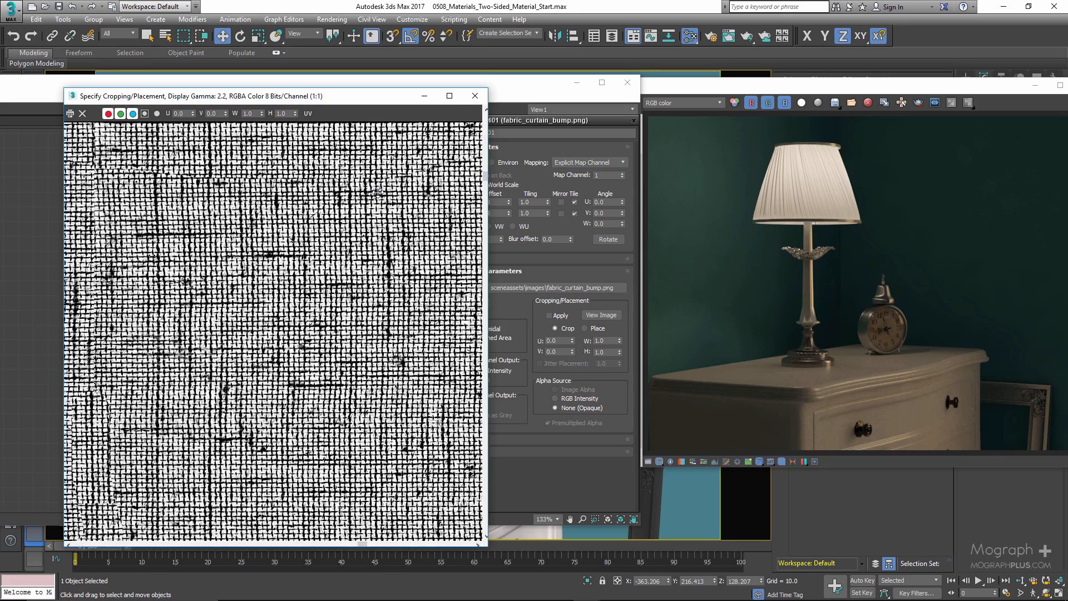
scroll(368, 248, down, 1)
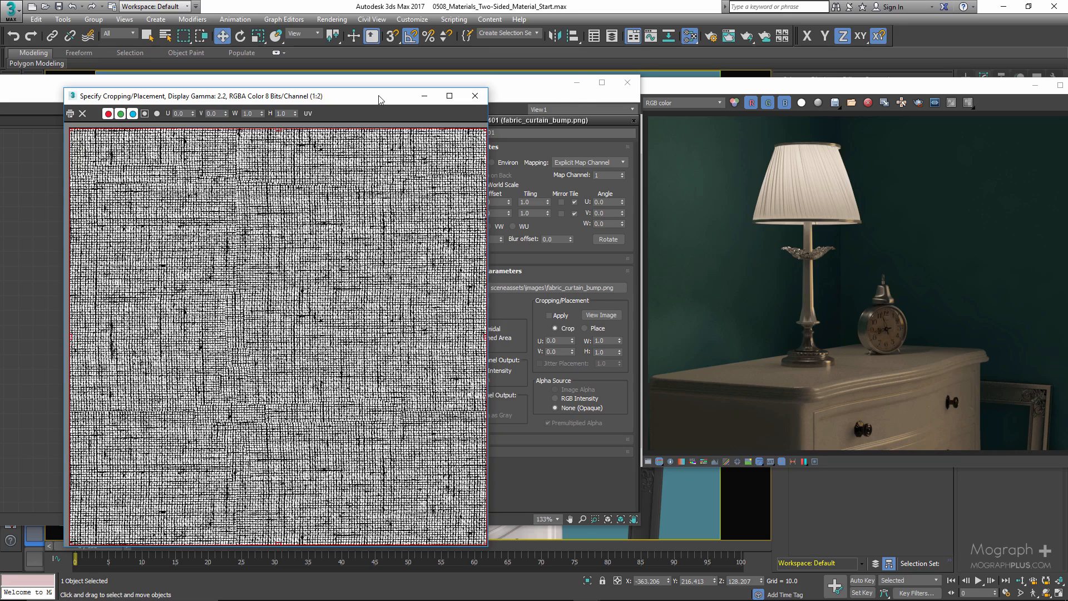
drag(378, 99, 473, 89)
scroll(402, 347, up, 1)
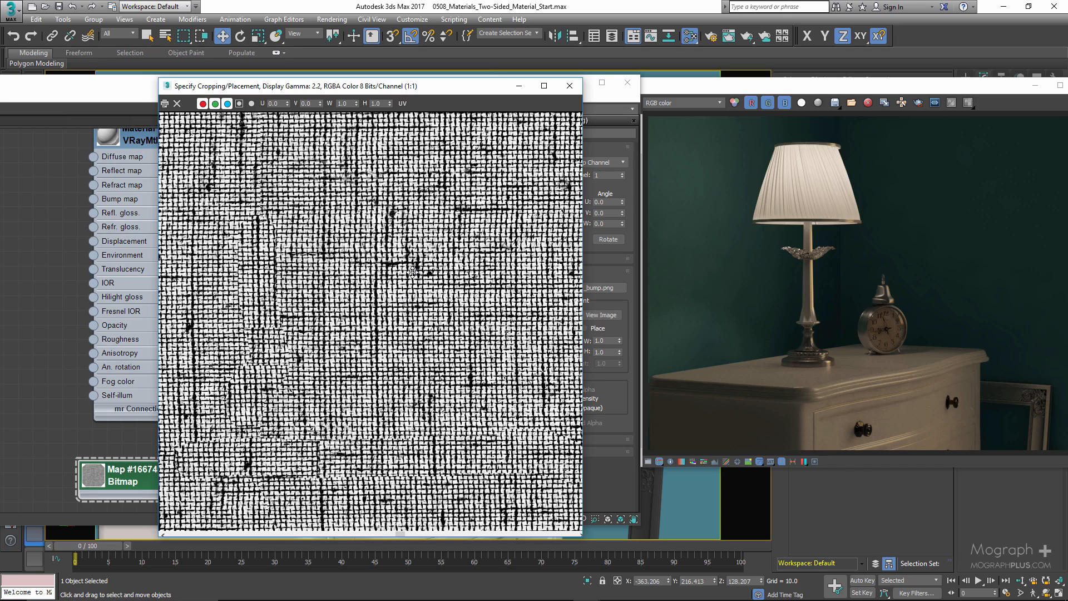
scroll(412, 271, down, 1)
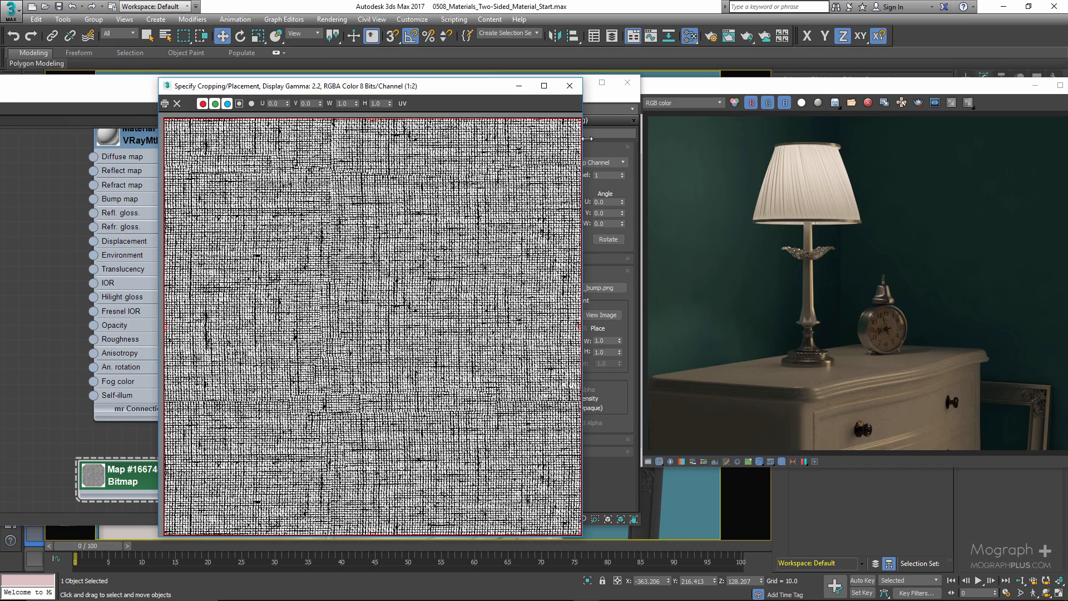
click(570, 89)
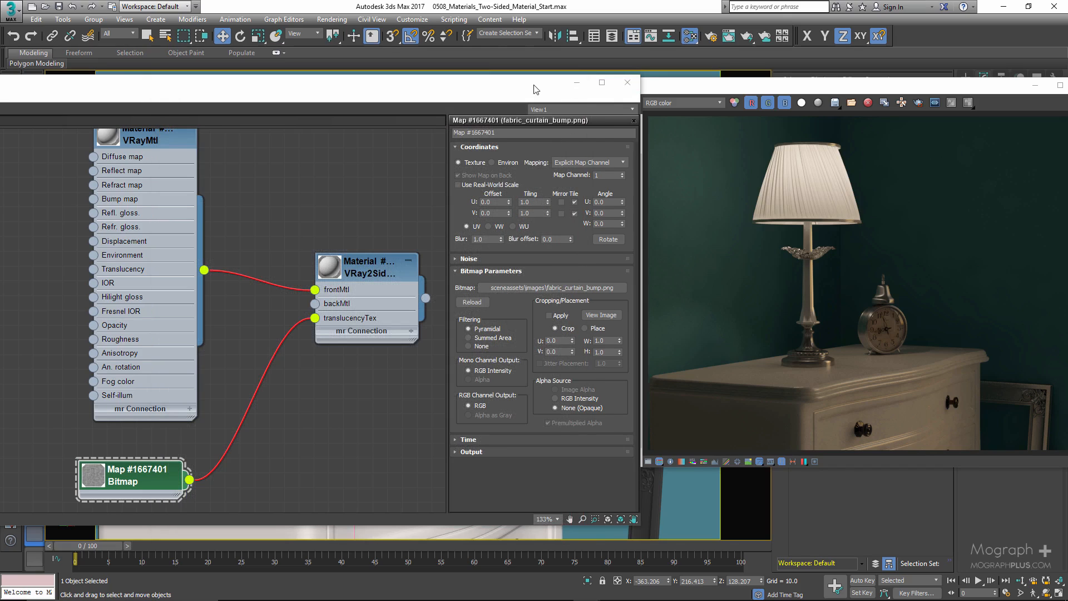
Load the "with Translucency Texture" render from the history and examine the lampshade at different zoom levels.
drag(536, 89, 327, 86)
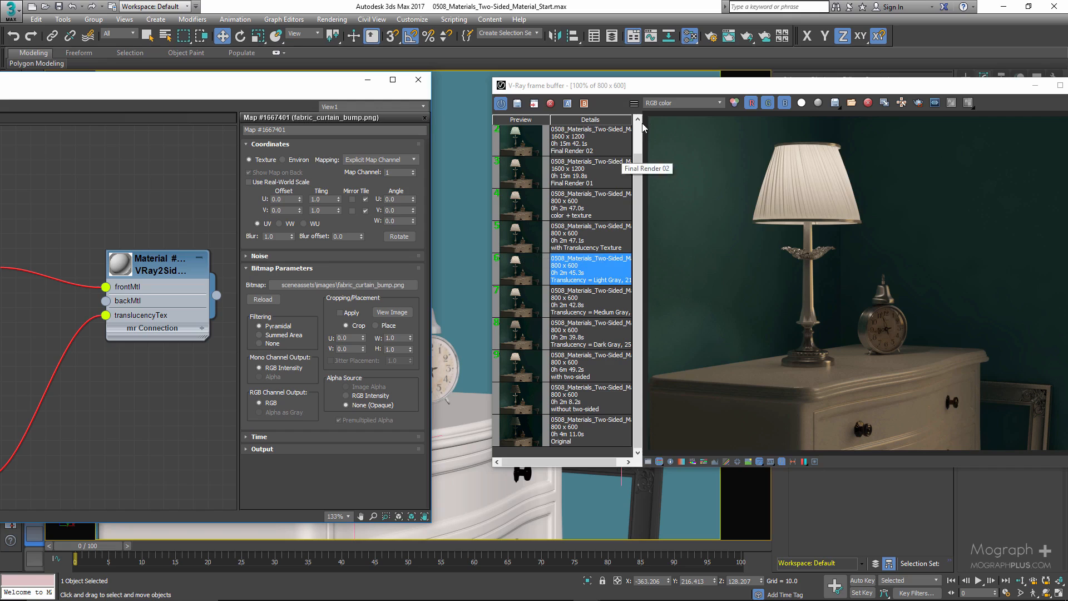
drag(658, 87, 530, 85)
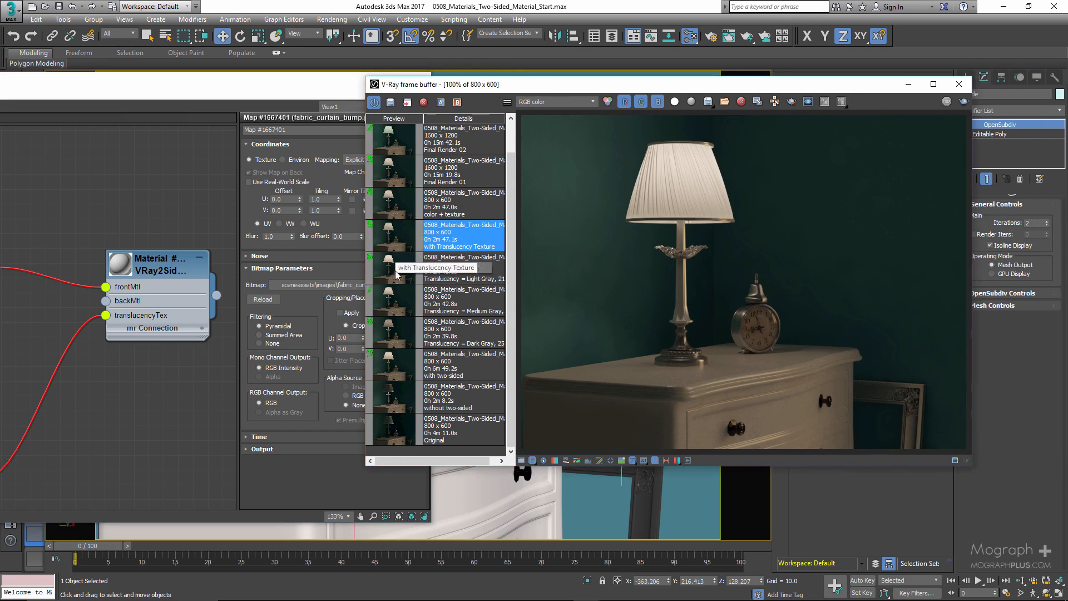
click(390, 237)
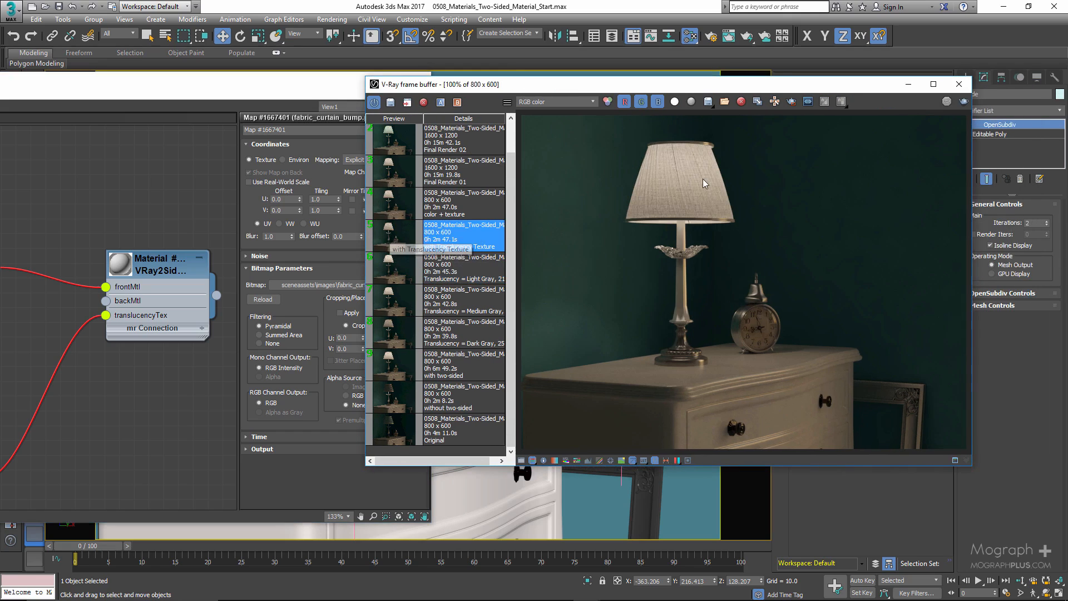
scroll(702, 179, up, 1)
middle_drag(676, 187, 671, 215)
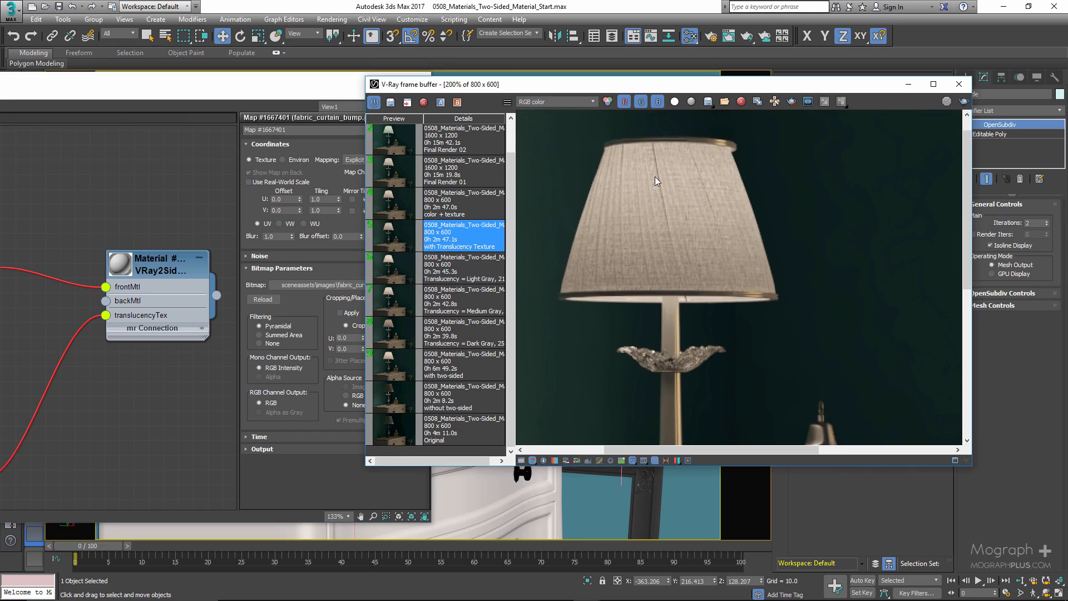
scroll(673, 233, up, 1)
scroll(674, 235, down, 2)
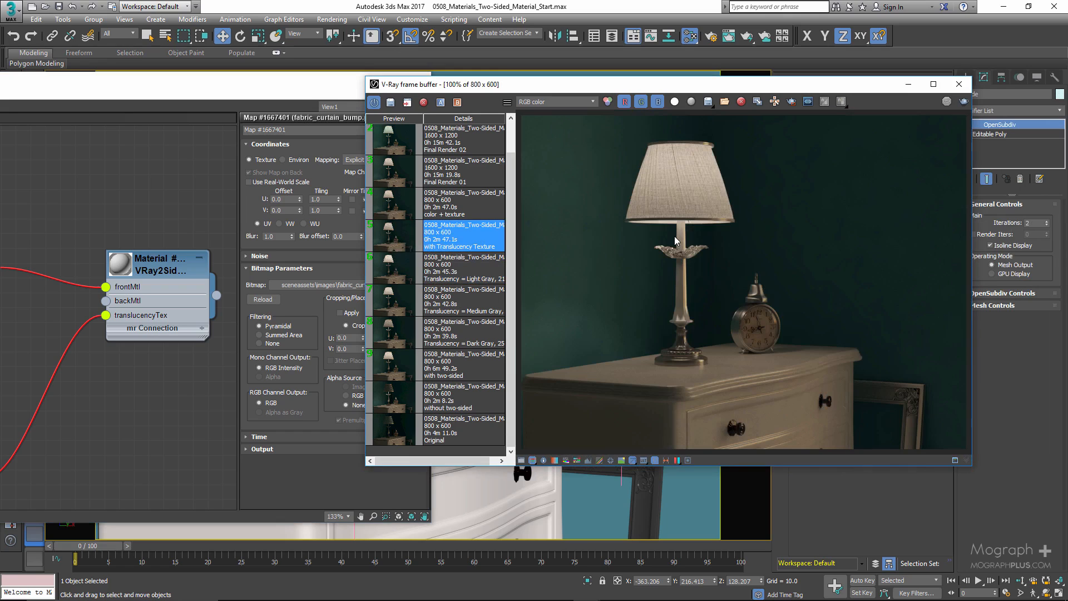
scroll(674, 236, down, 1)
scroll(674, 236, up, 1)
Set the translucency texture amount of the VRay2SidedMtl to 50.
double_click(146, 272)
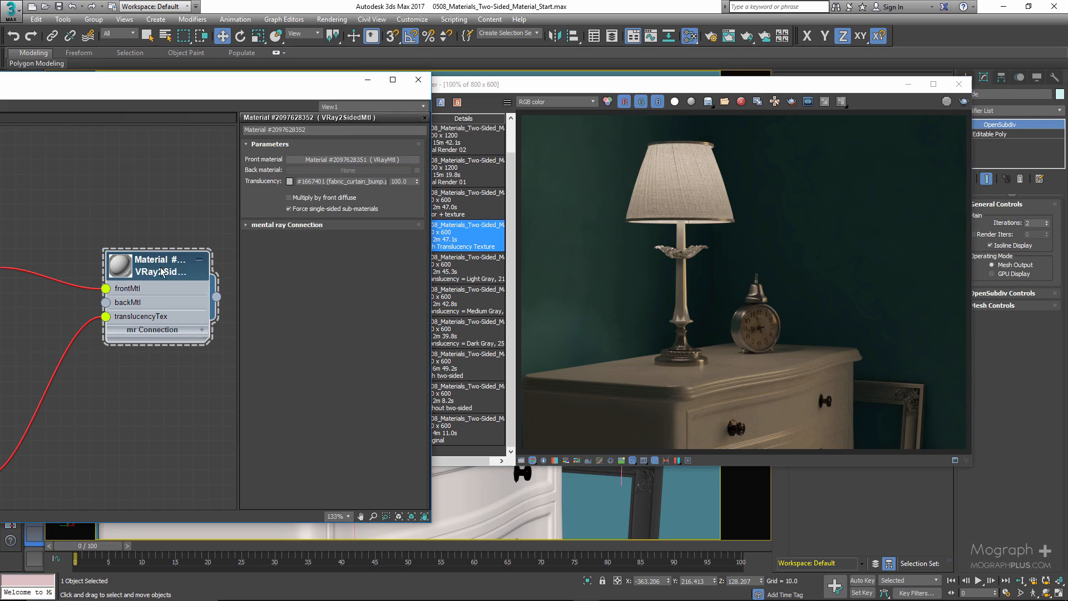
double_click(400, 182)
text(50)
key(Return)
Compare the "color + texture" and "with Translucency Texture" renders in the history, ending on "color + texture".
drag(574, 88, 645, 92)
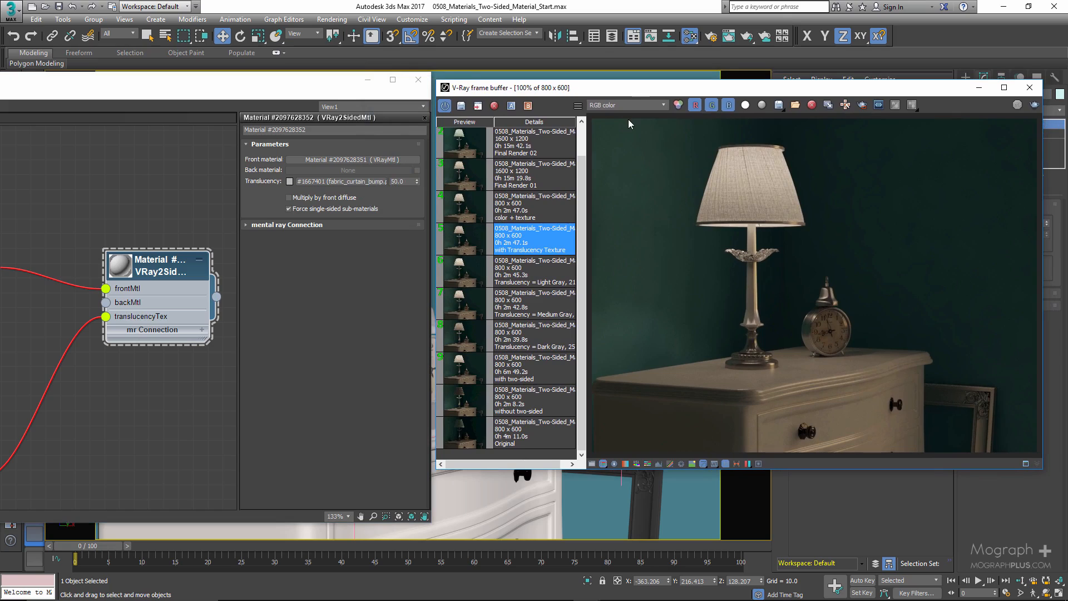
click(534, 213)
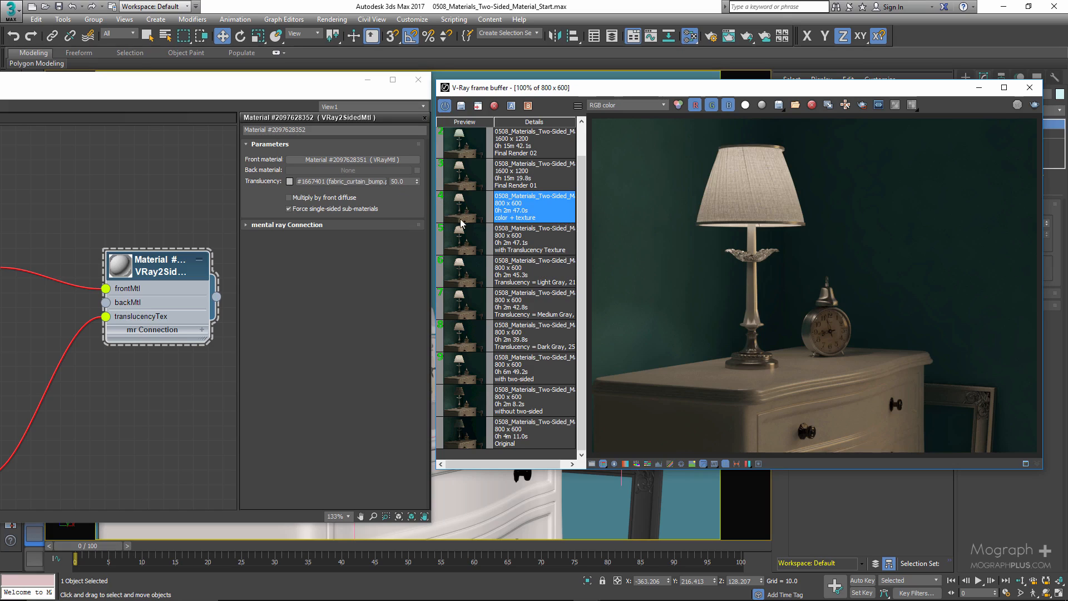
click(470, 242)
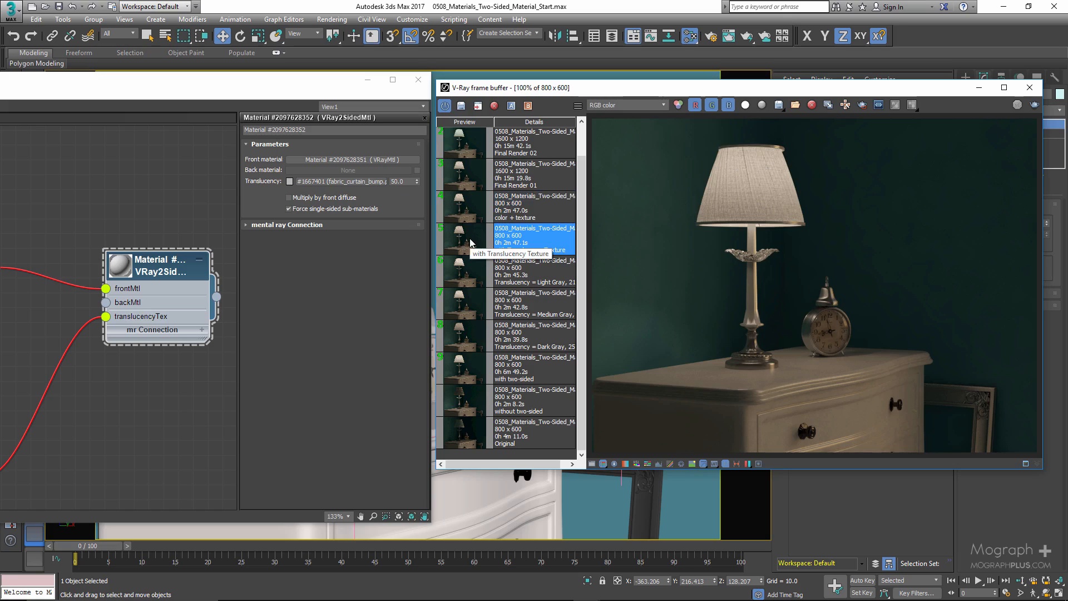
click(467, 216)
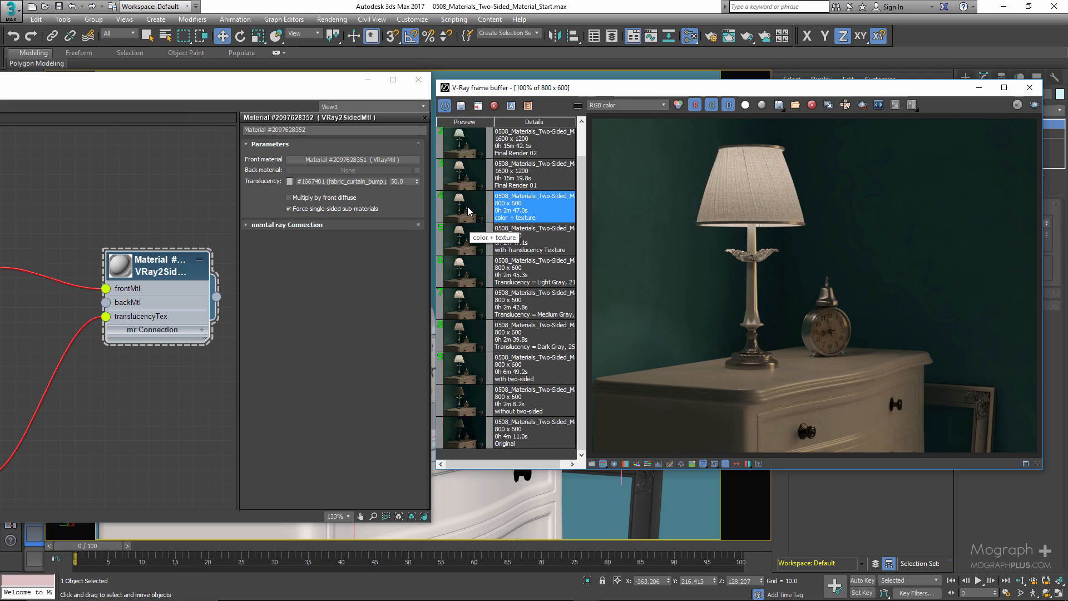
Compare the lampshade fabric up close between the "with Translucency Texture" and "color + texture" renders, ending on "color + texture" at 100%.
scroll(754, 206, up, 1)
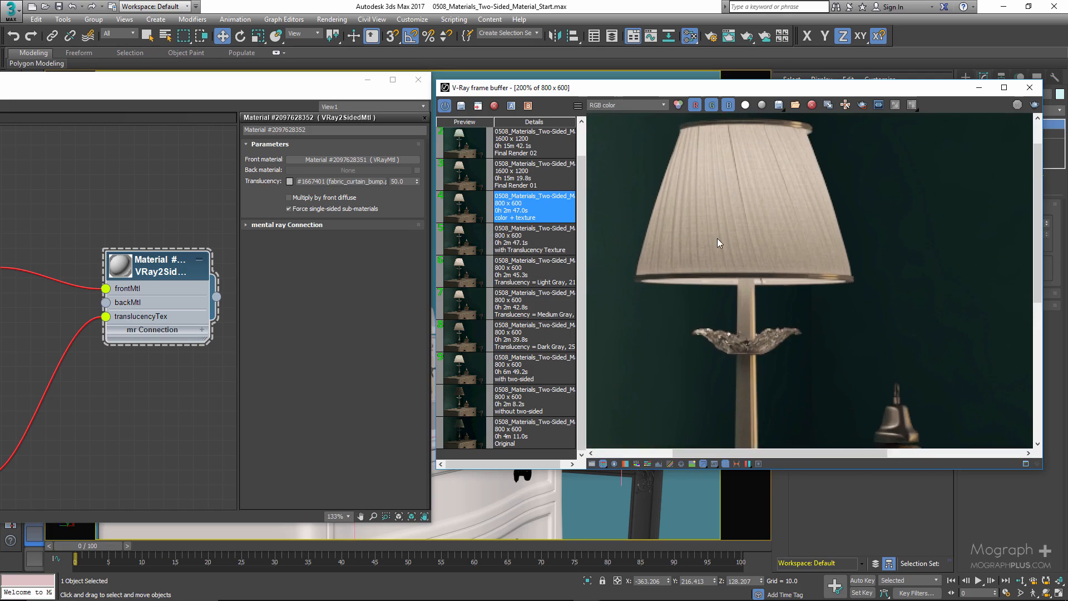
click(467, 243)
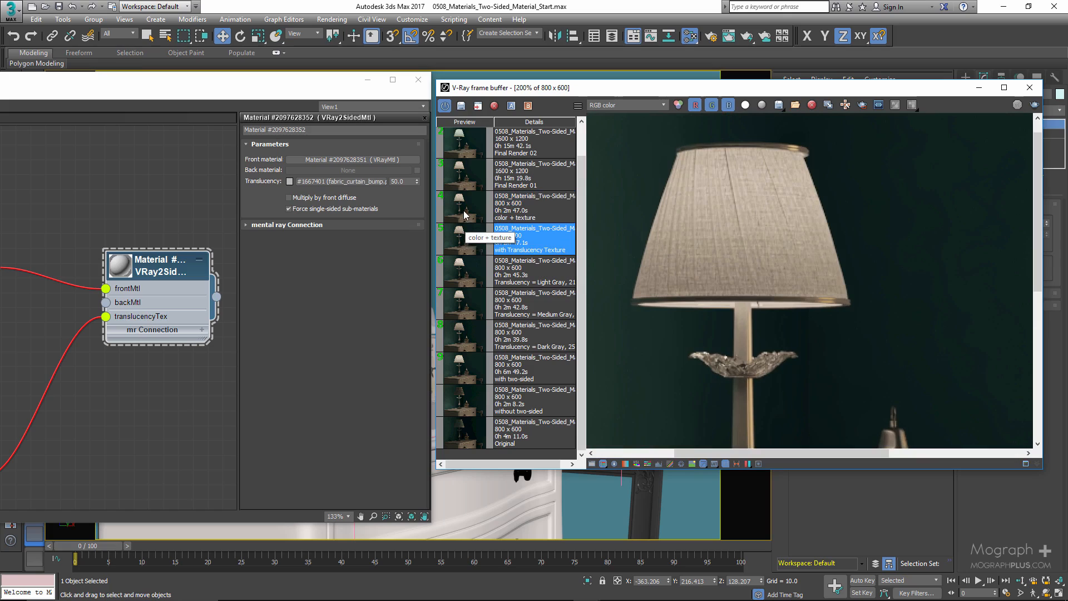
click(465, 211)
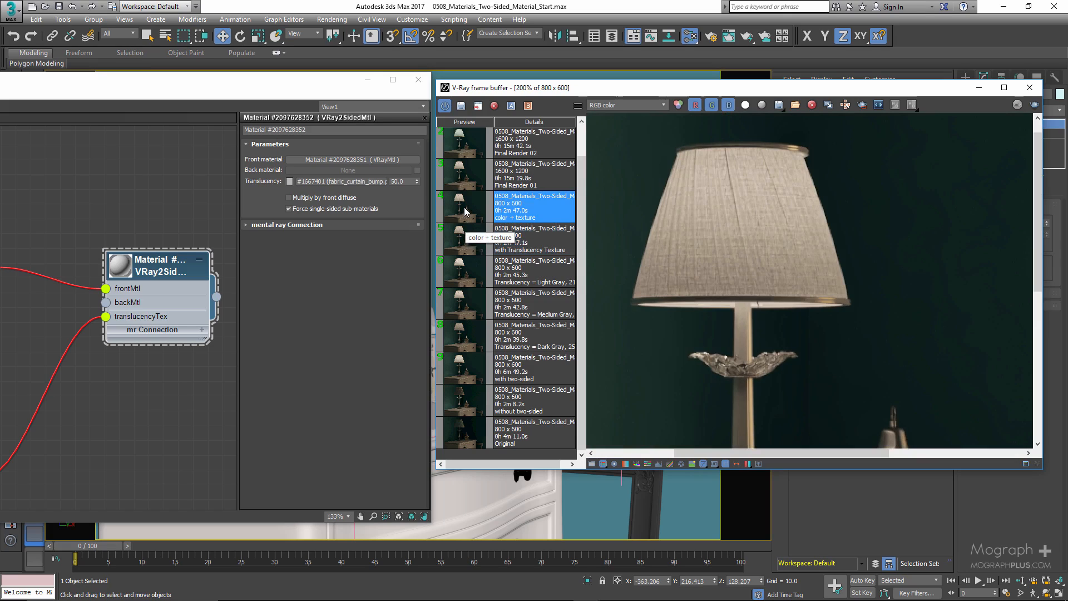
scroll(888, 263, up, 1)
scroll(733, 251, down, 2)
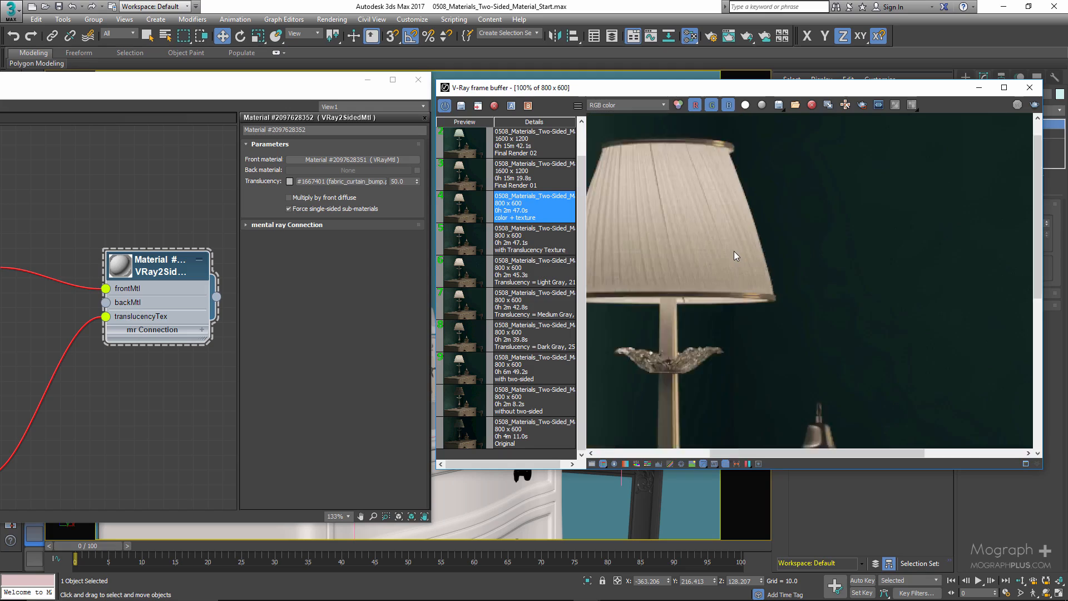
scroll(777, 206, up, 2)
scroll(758, 292, down, 1)
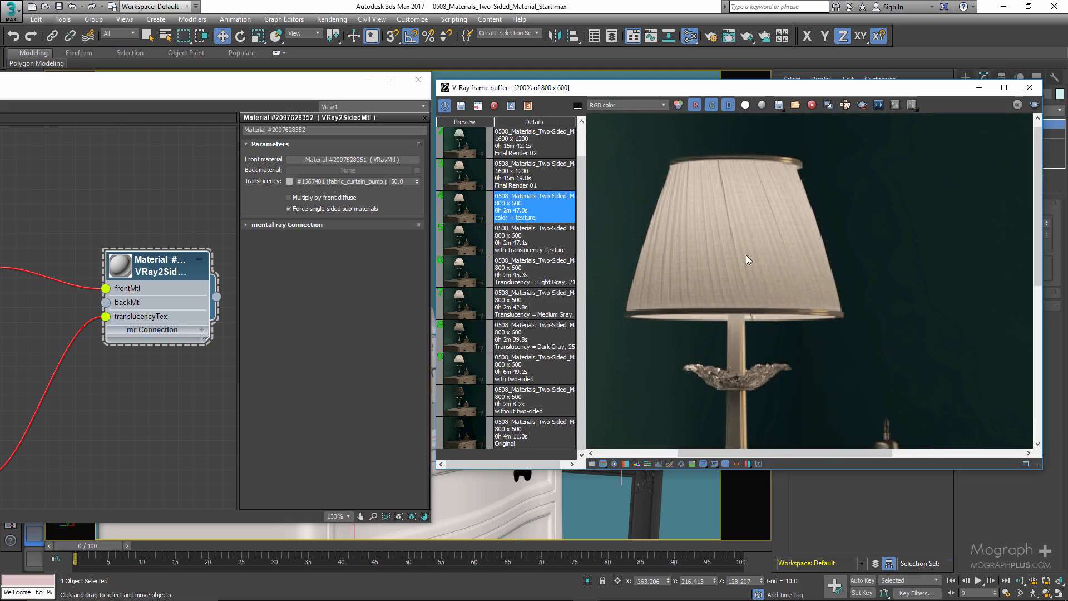
click(488, 245)
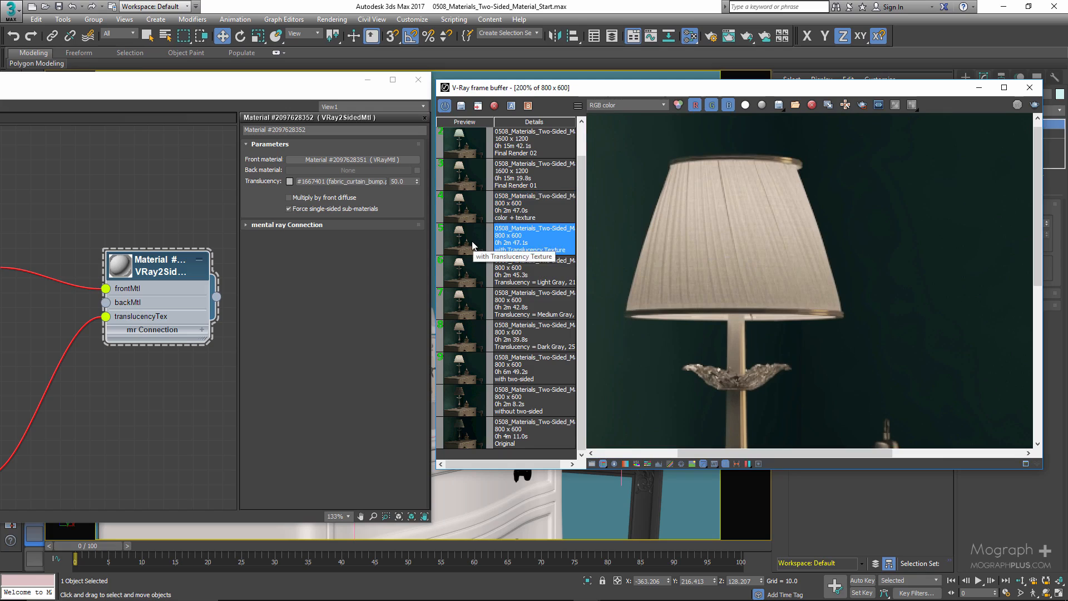
click(470, 211)
scroll(652, 244, down, 1)
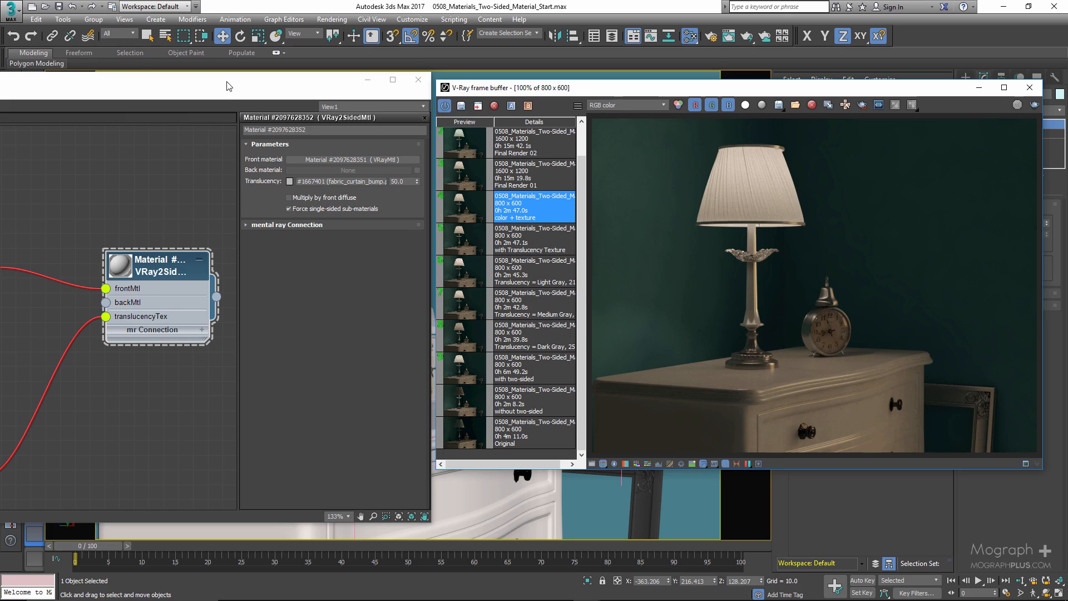
Review the parameters of the VRayMtl node and of the VRay2SidedMtl node.
drag(229, 86, 558, 82)
double_click(225, 165)
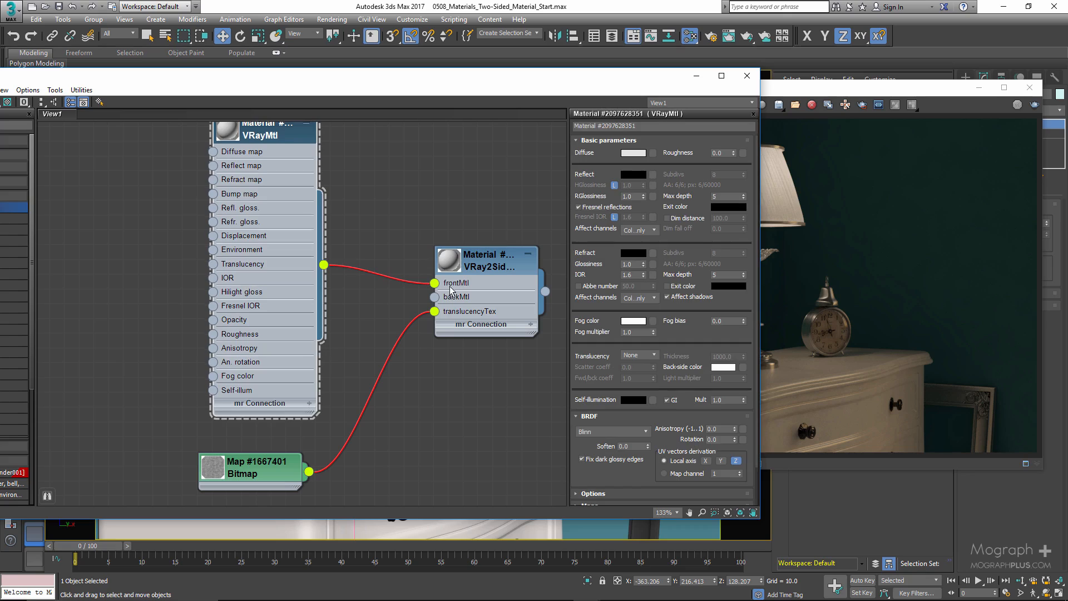
double_click(488, 266)
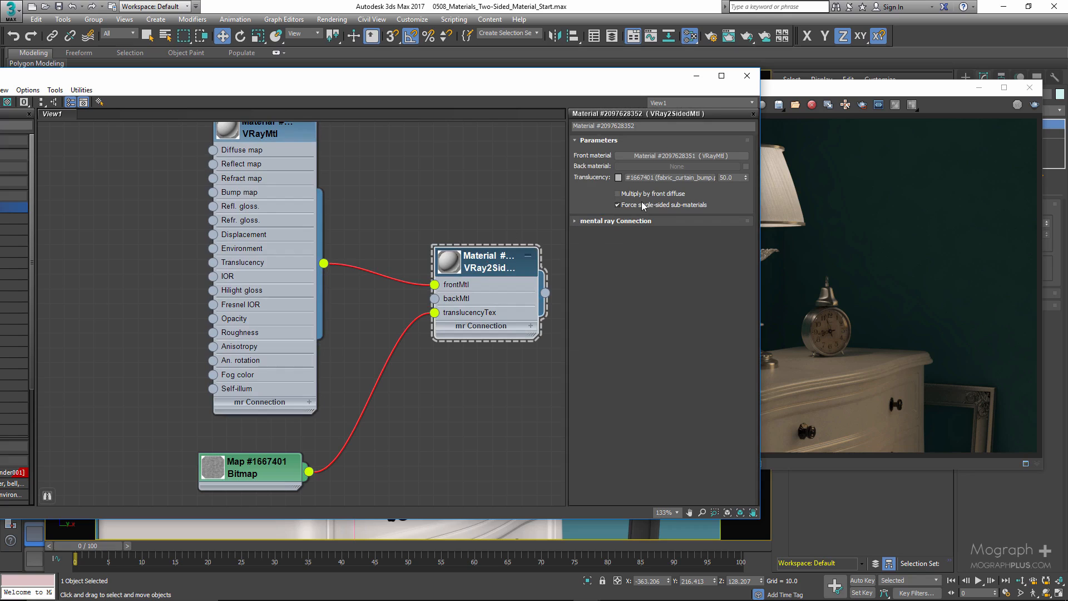
Enlarge the material editor window to show the full node graph and arrange it beside the V-Ray frame buffer.
mouse_move(601, 85)
mouse_down()
mouse_move(313, 88)
mouse_move(618, 72)
mouse_up()
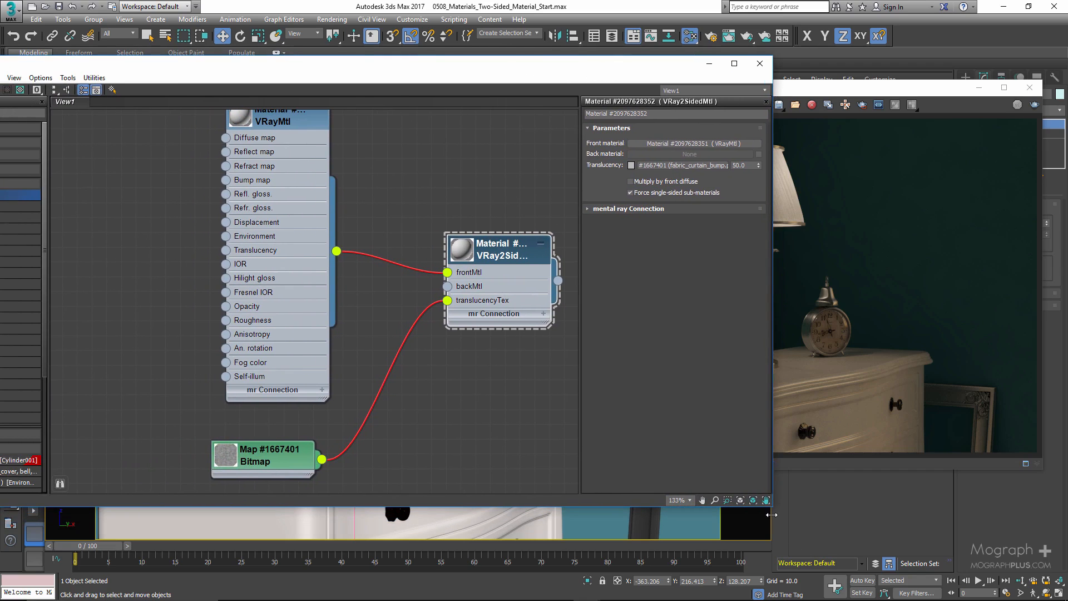
drag(770, 507, 823, 584)
middle_drag(405, 155, 485, 187)
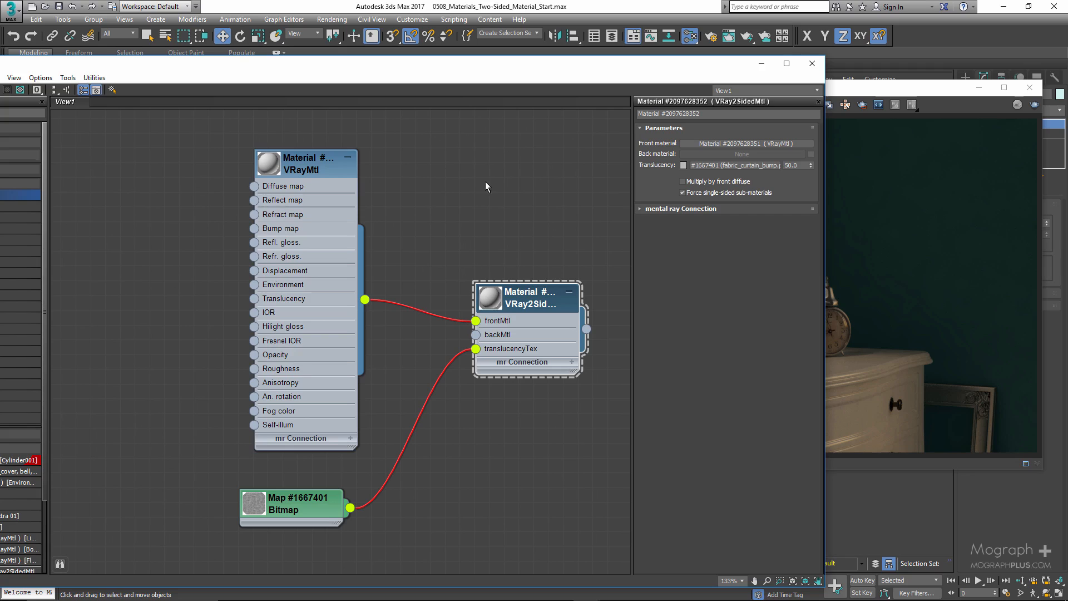
drag(670, 69, 453, 71)
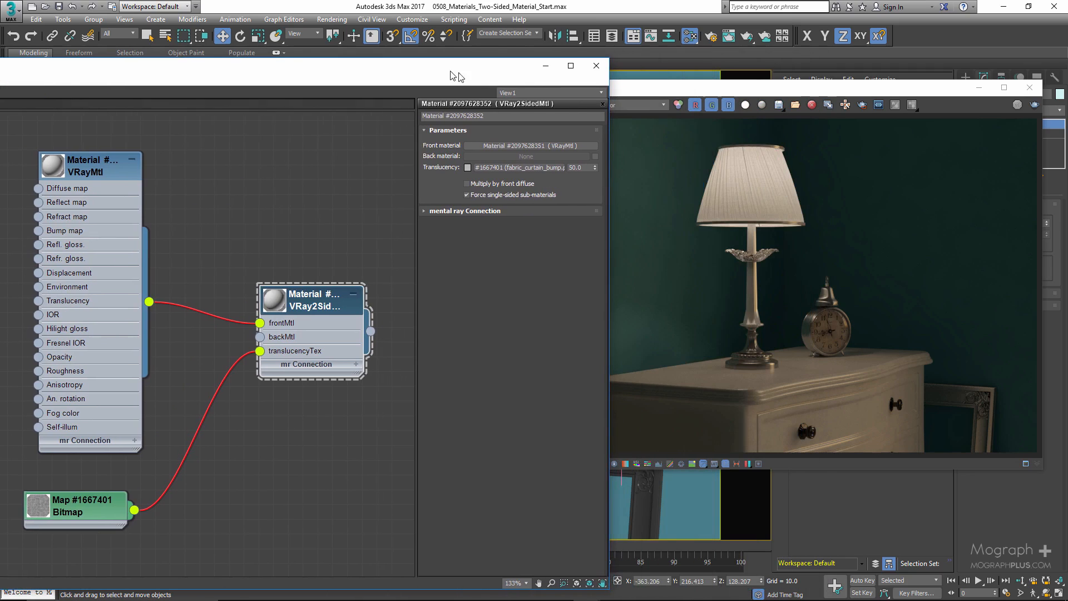
drag(702, 89, 684, 106)
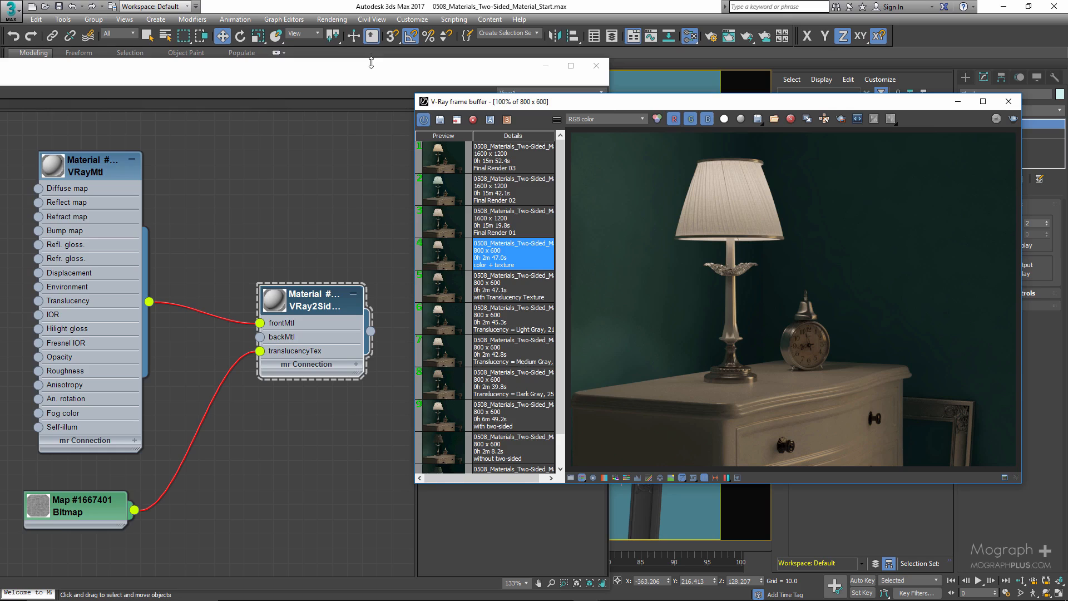
Add a VRayColor map to the node graph and place it above and beside the VRayMtl node.
drag(371, 63, 645, 76)
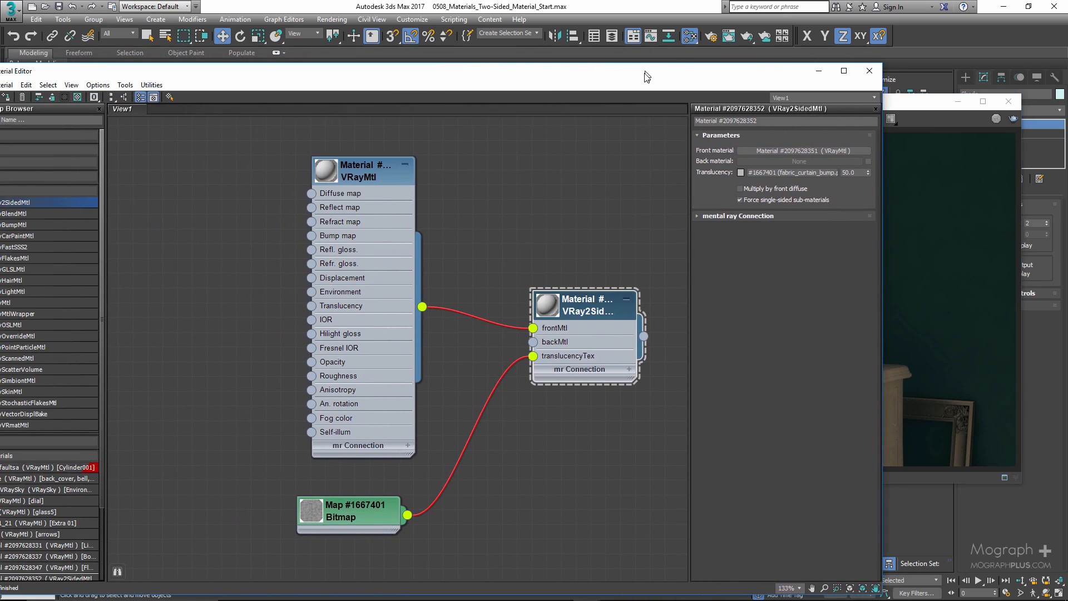
right_click(188, 184)
mouse_move(253, 188)
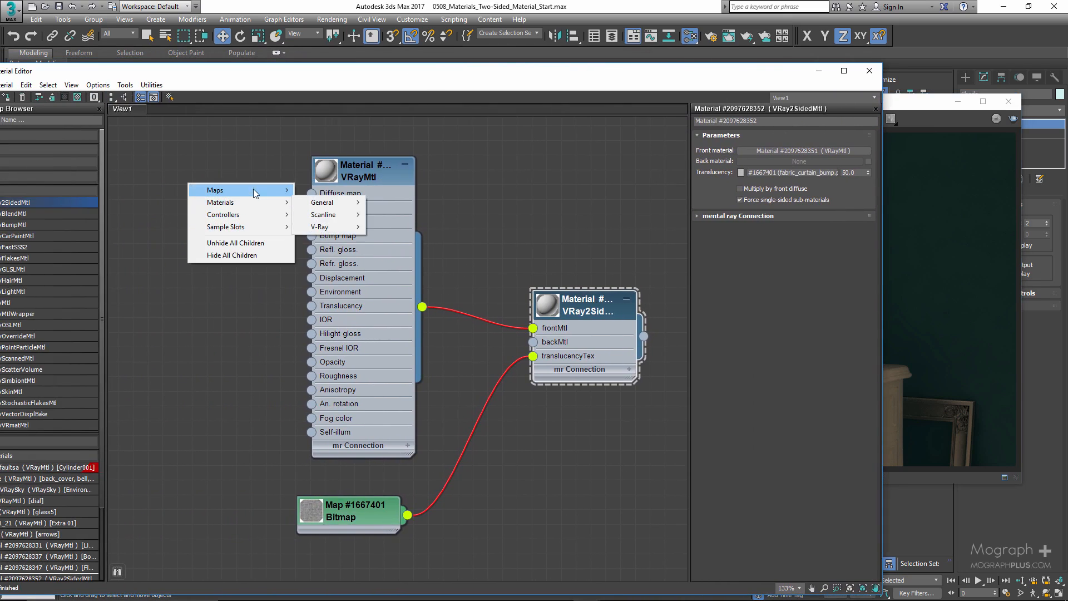
mouse_move(345, 226)
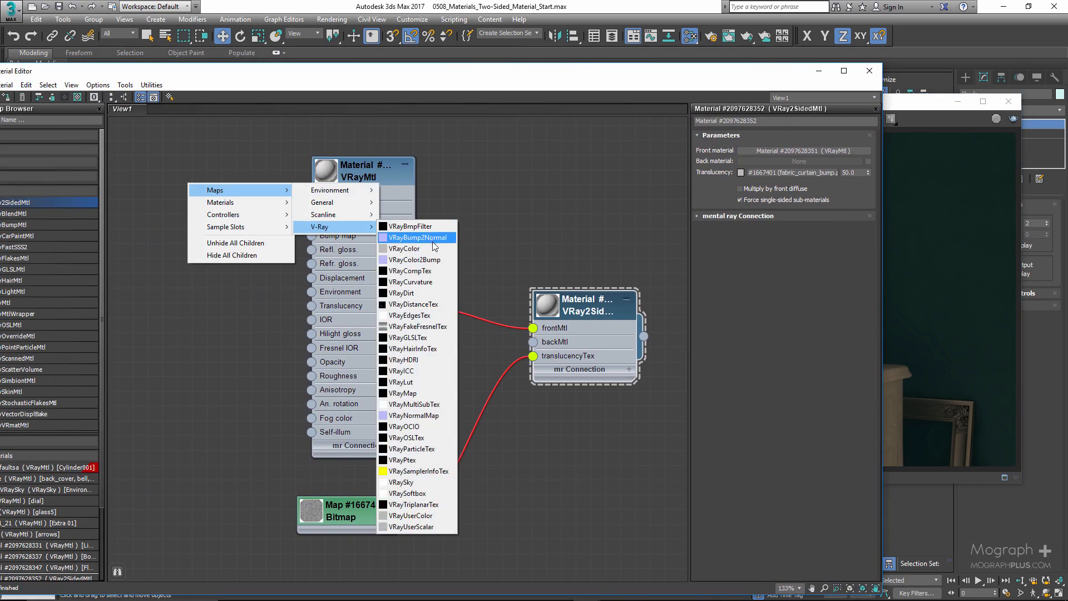
click(390, 247)
drag(206, 185, 224, 136)
Set the color value of the new VRayColor map to 200.
double_click(223, 136)
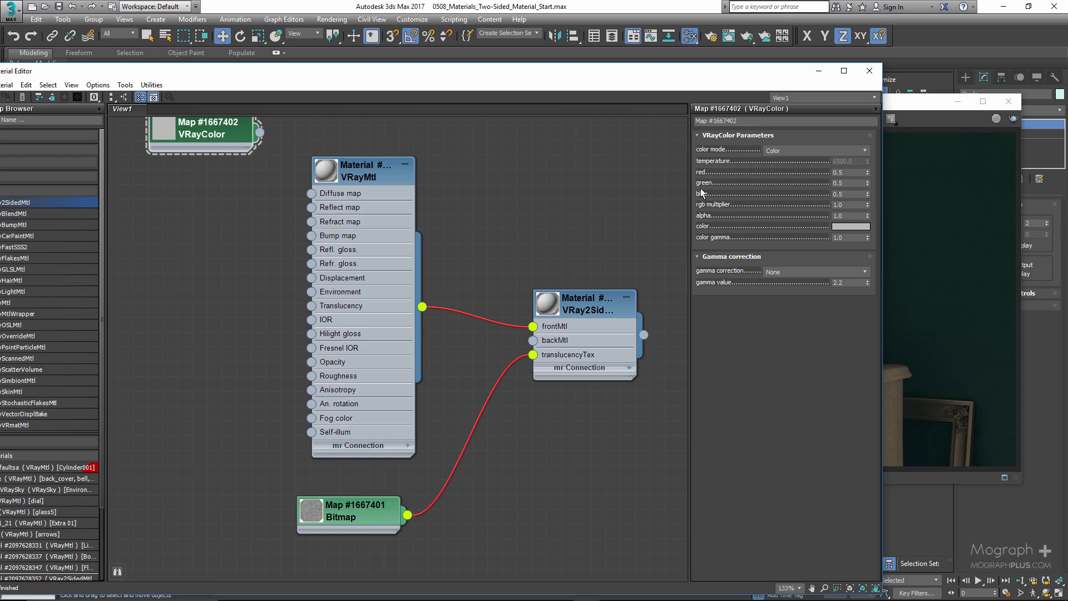
click(850, 227)
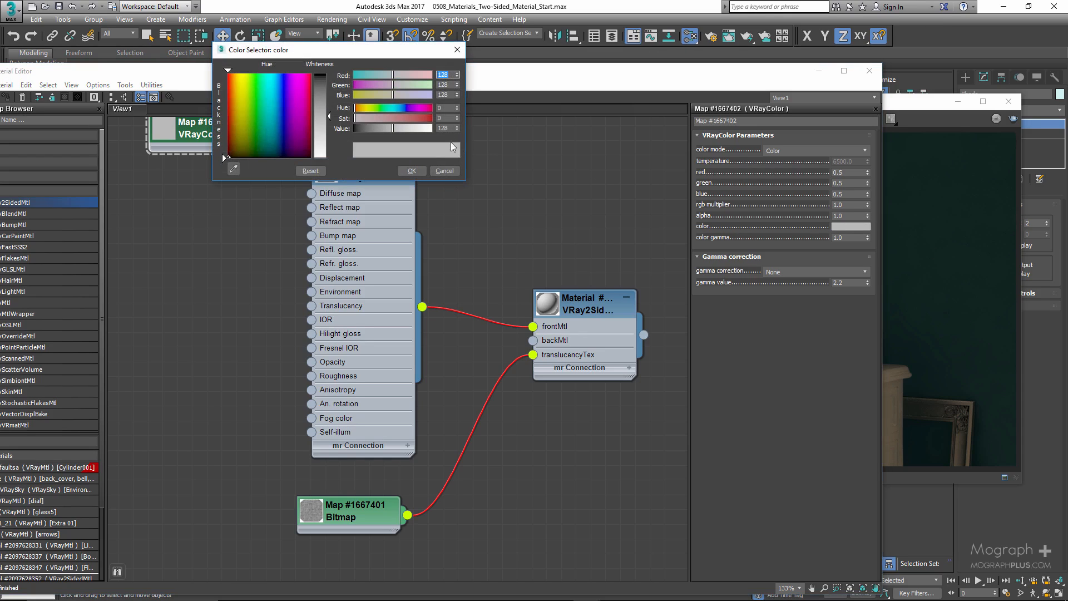
double_click(443, 129)
text(200)
click(418, 168)
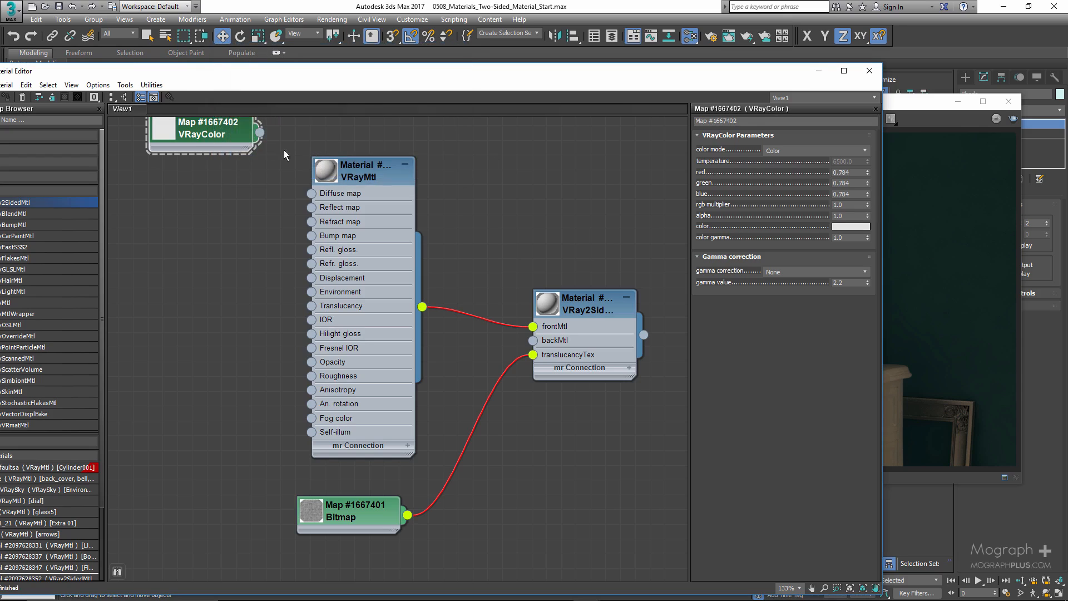
Check the VRayMtl's diffuse color in the color selector and leave it unchanged.
right_click(354, 176)
click(622, 168)
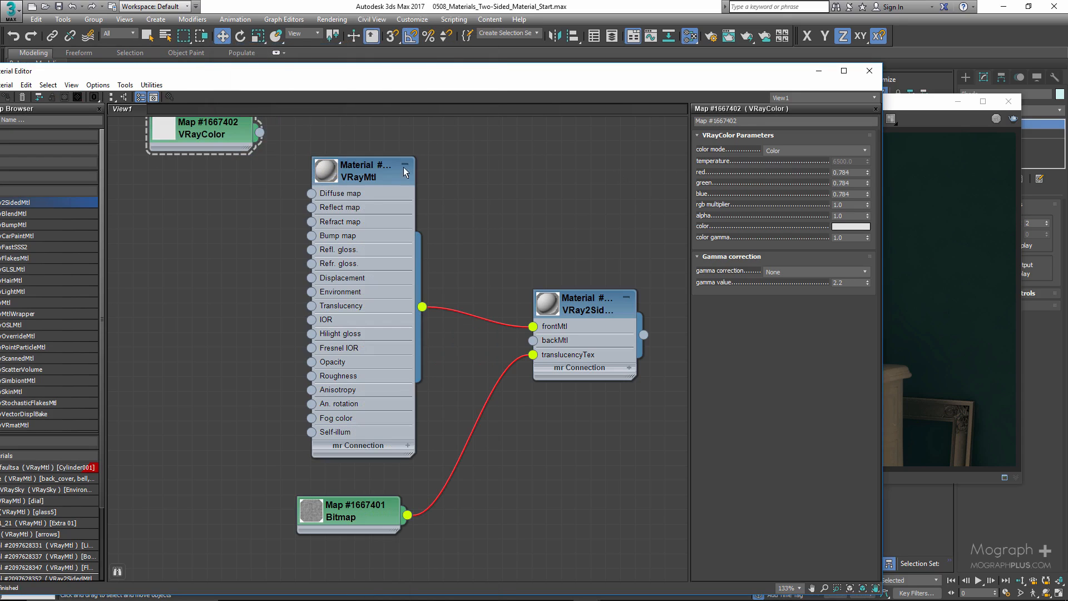
double_click(401, 168)
click(755, 147)
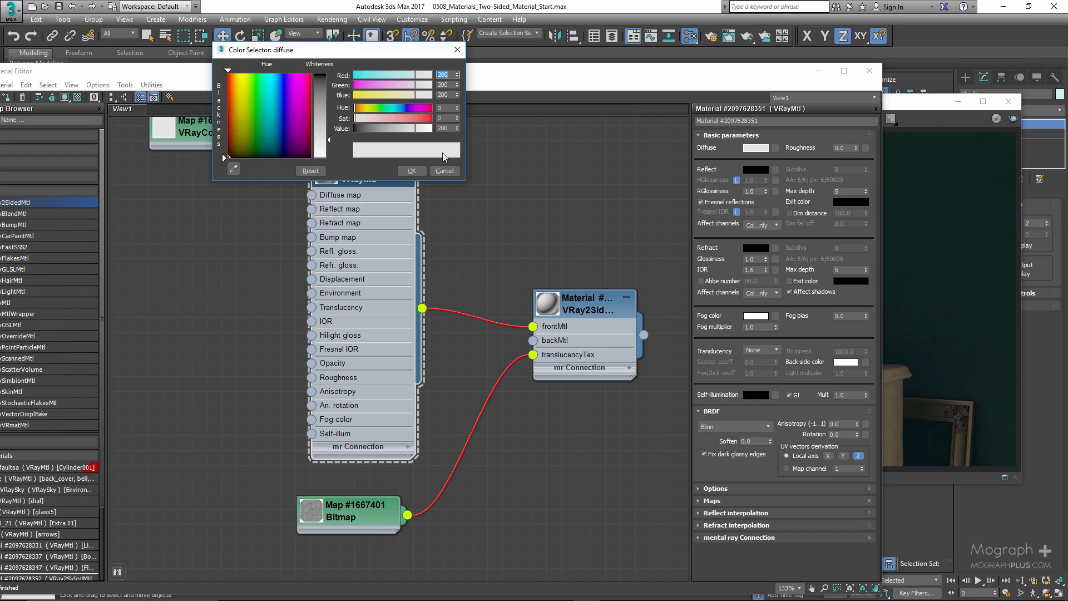
click(443, 171)
Duplicate the VRayColor map below the original and set the copy's color value to 229.
drag(240, 133, 225, 202)
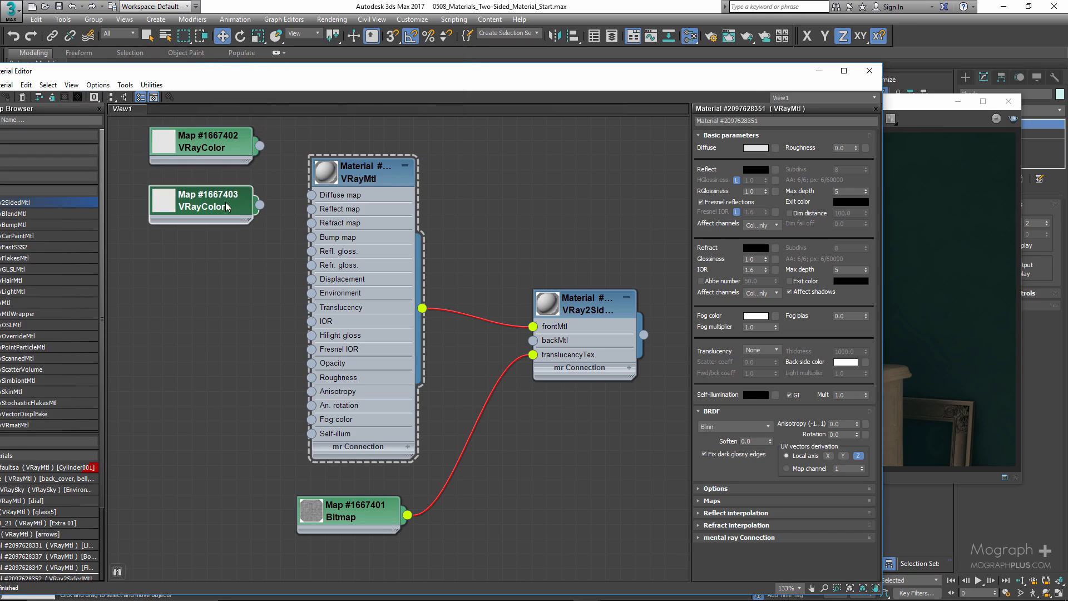
double_click(225, 202)
click(851, 226)
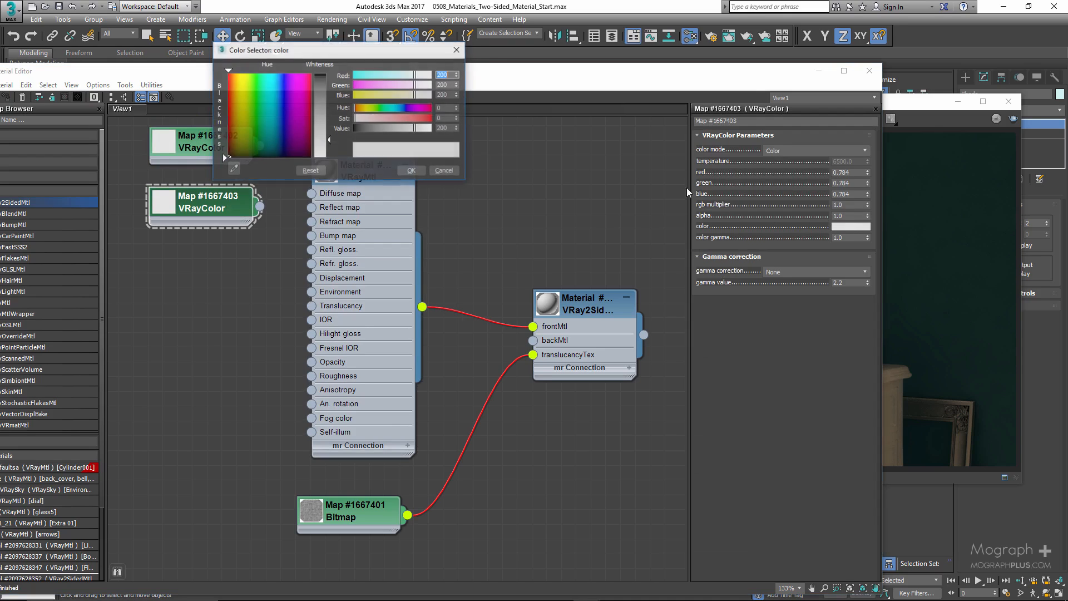
double_click(443, 128)
text(22)
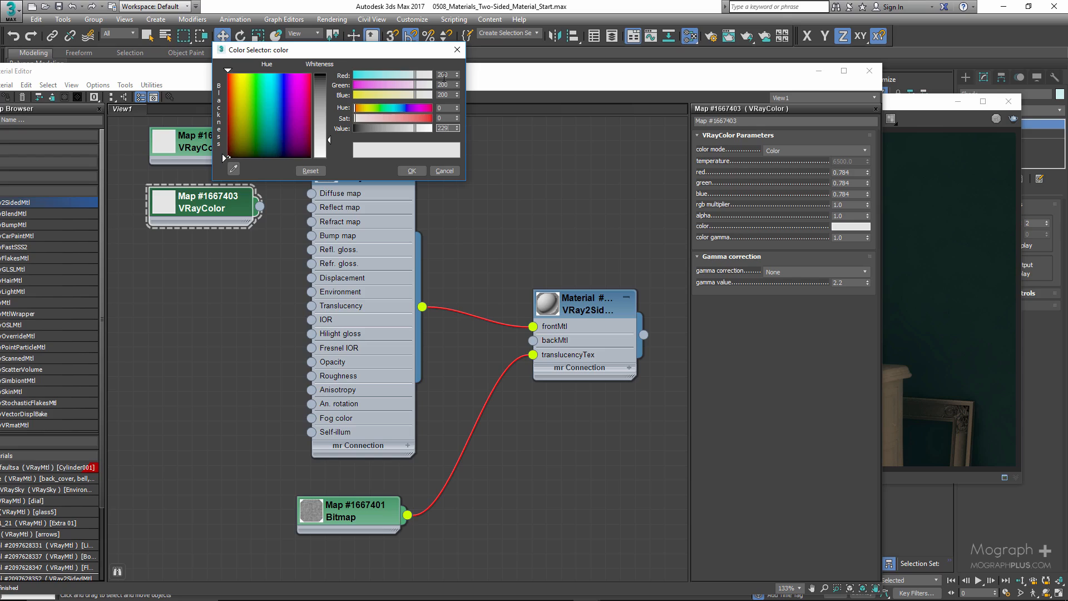
text(9)
key(Return)
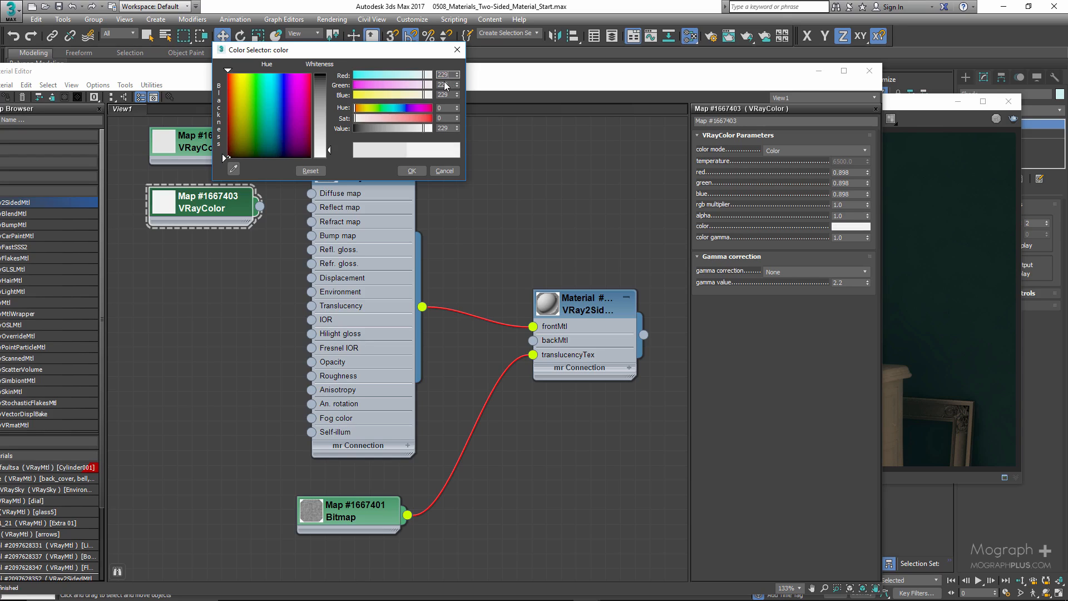
Try a warm tint with green 203 and blue 166 on the duplicated VRayColor map, and lower its value to 0.
double_click(445, 85)
double_click(443, 95)
text(166)
double_click(445, 118)
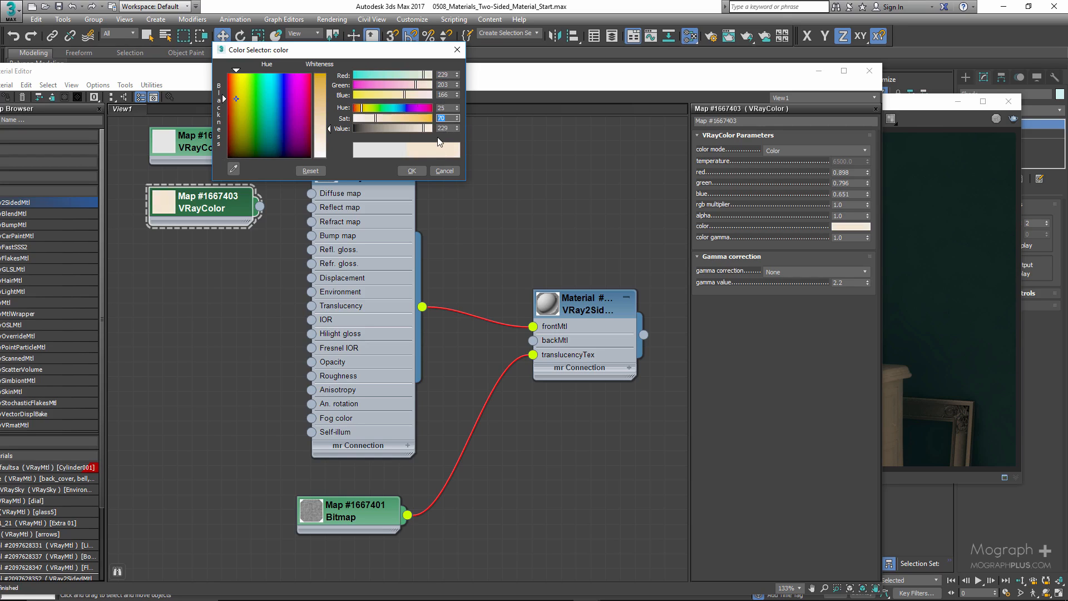
drag(382, 128, 306, 149)
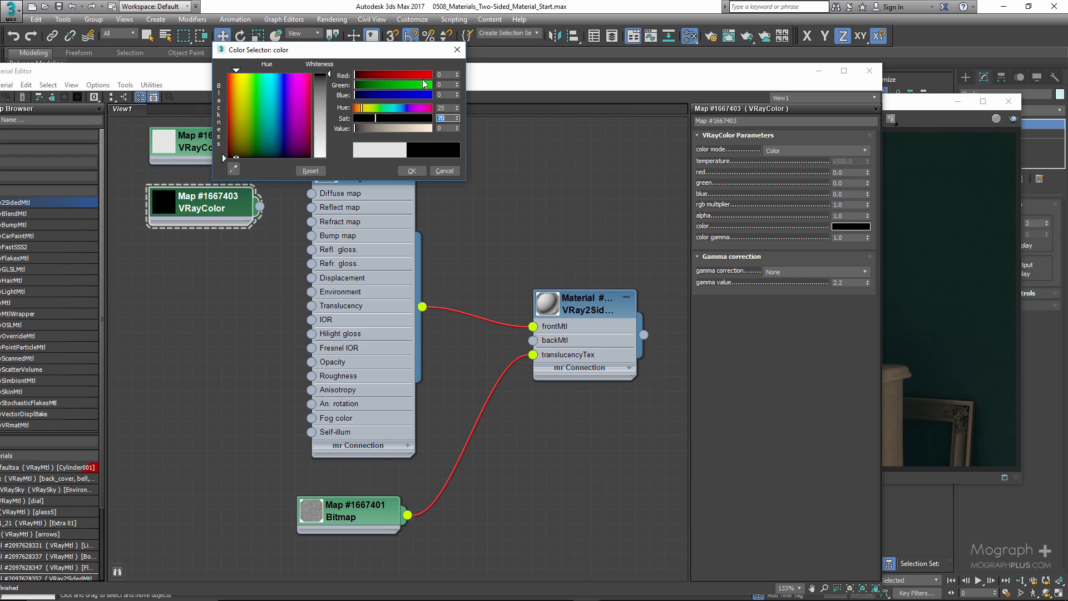
Set the duplicated VRayColor map's red to 166 and enter 299 for its green and blue.
double_click(439, 75)
double_click(446, 85)
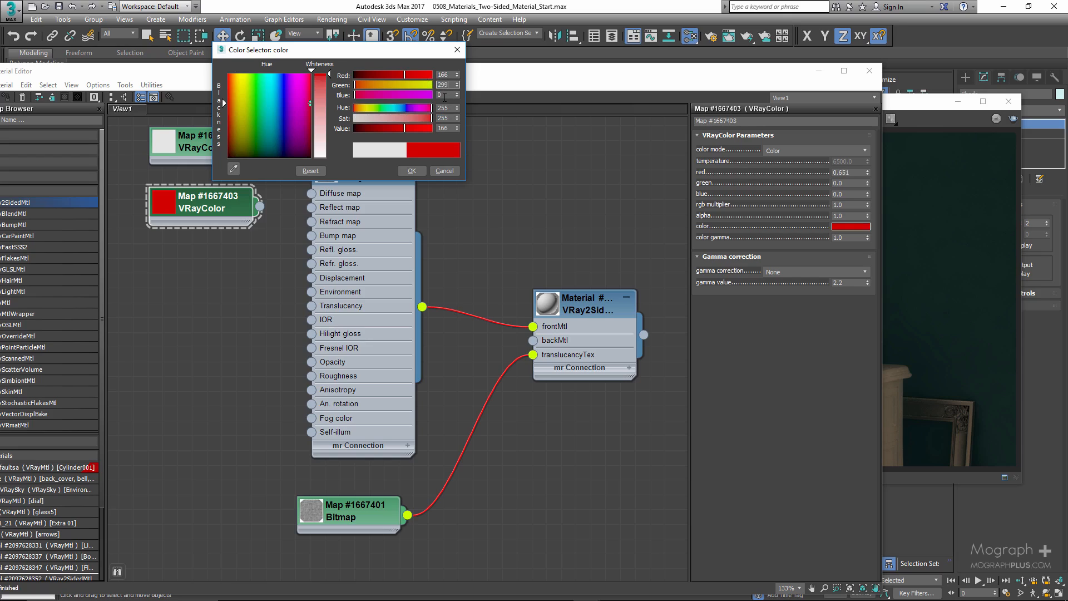
double_click(444, 95)
text(299)
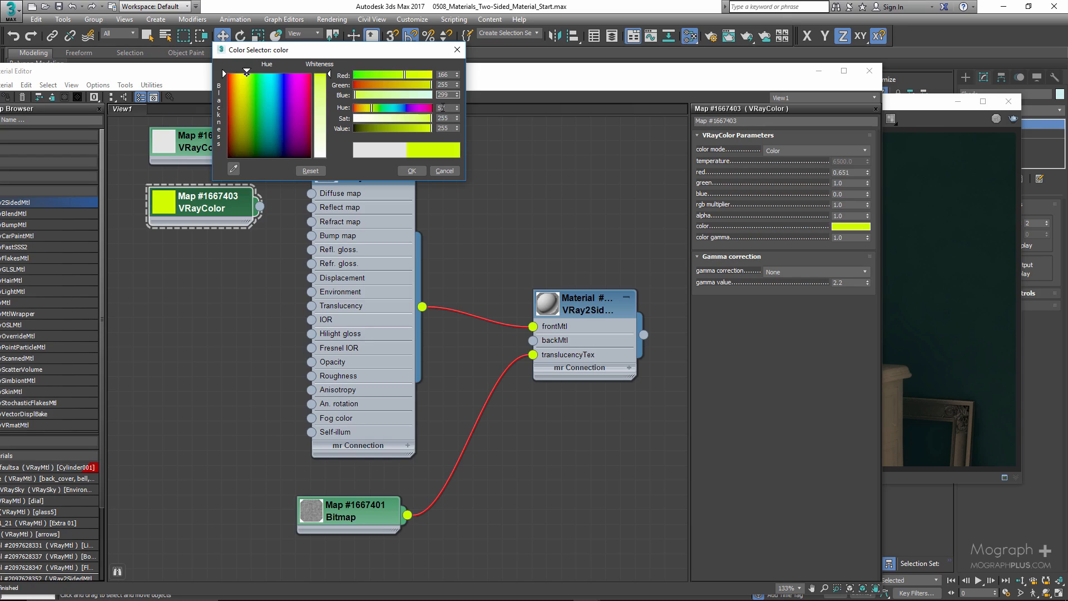
double_click(442, 108)
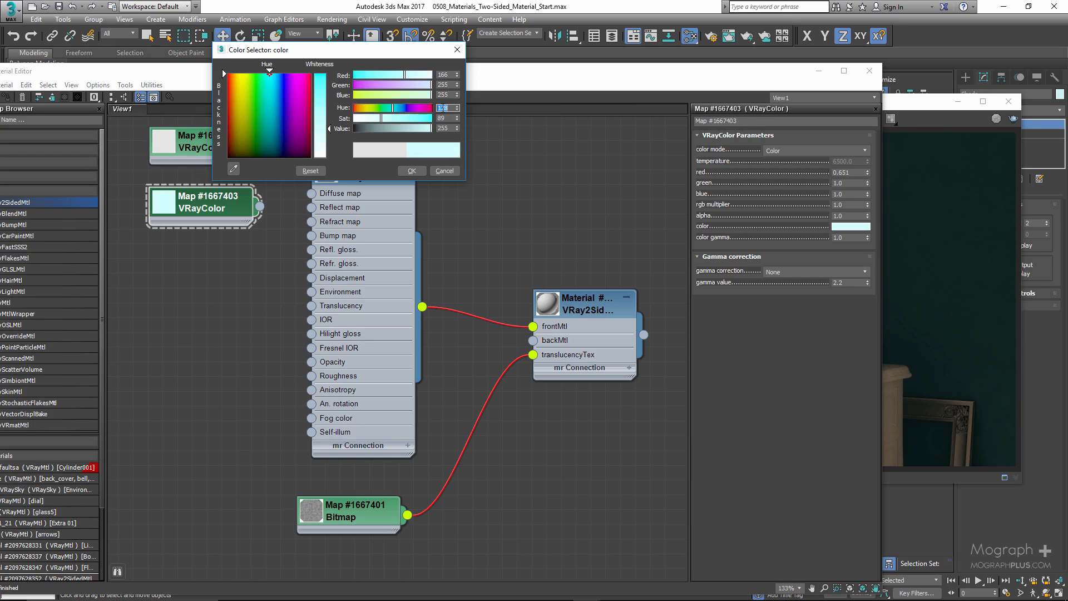
click(401, 172)
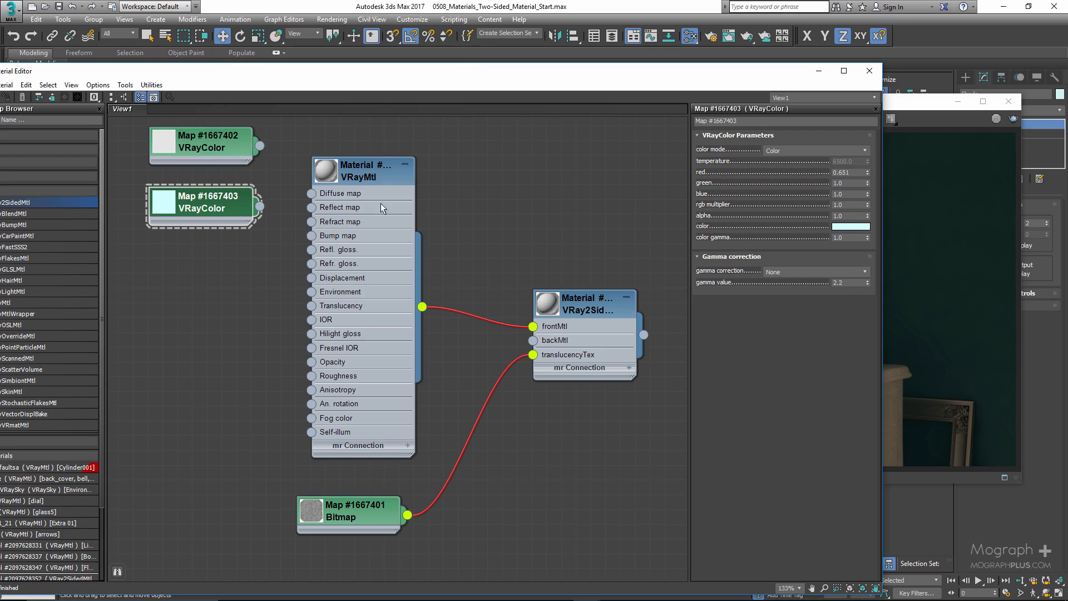
Correct the duplicated VRayColor map's green and blue components to 229 and accept the color.
click(841, 230)
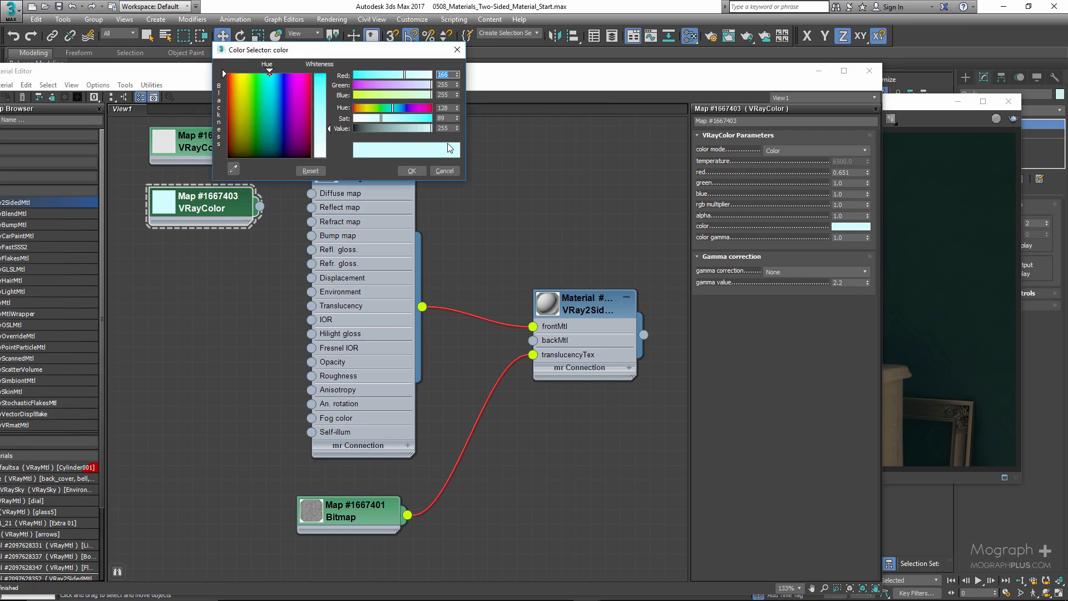
double_click(445, 85)
text(166)
double_click(444, 95)
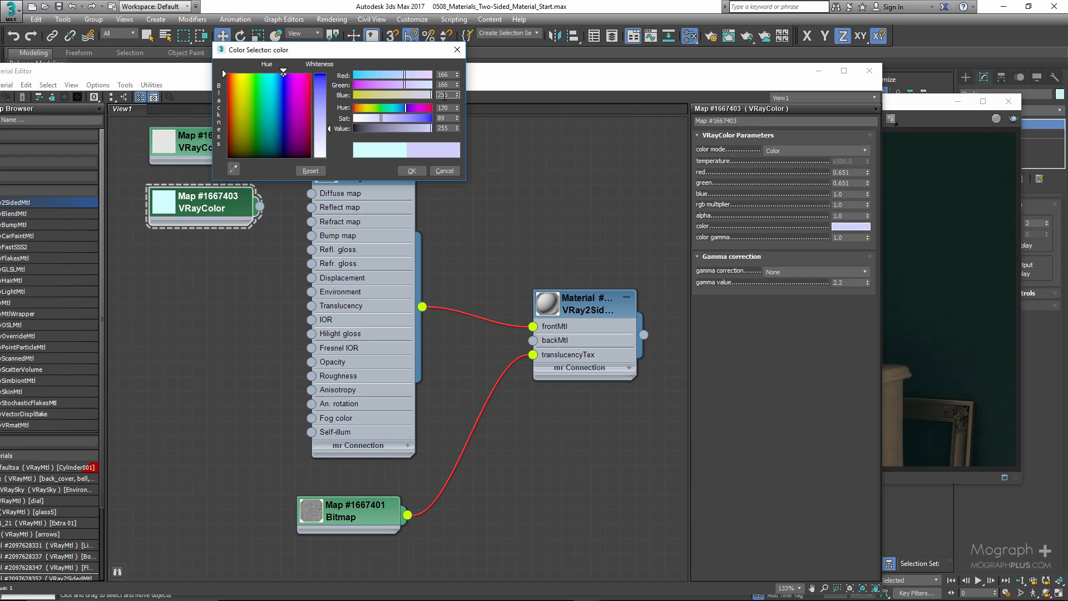
key(Return)
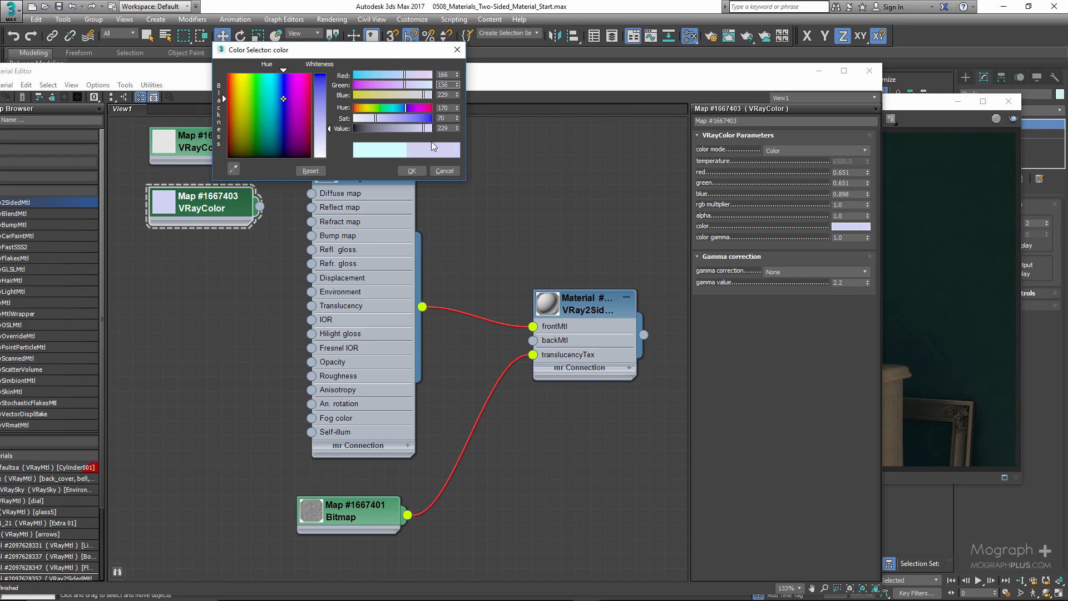
double_click(441, 84)
text(229)
key(Return)
click(411, 170)
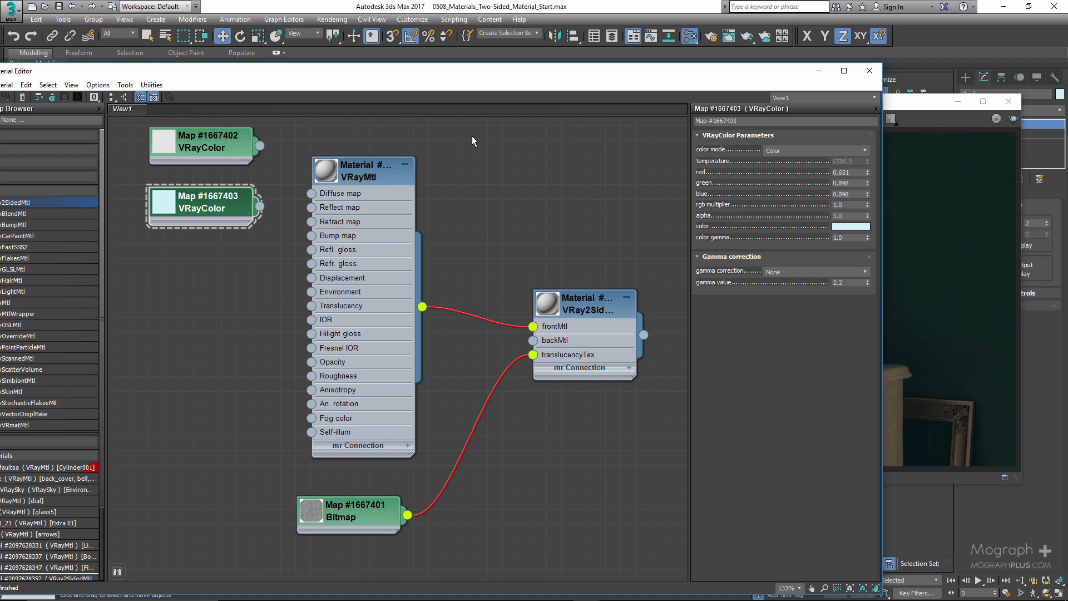
Connect the original VRayColor map to the VRayMtl's diffuse map and put the material editor away.
drag(259, 146, 312, 193)
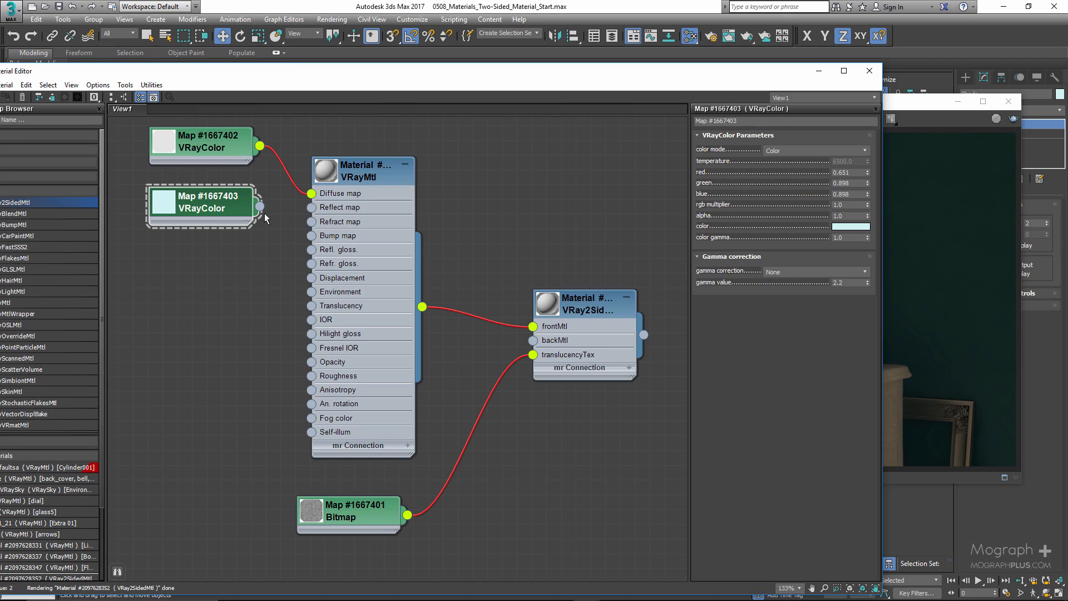
drag(768, 78, 431, 216)
click(534, 209)
Switch the V-Ray image sampler to Bucket in the render settings and set its noise threshold to 0.005.
click(5, 119)
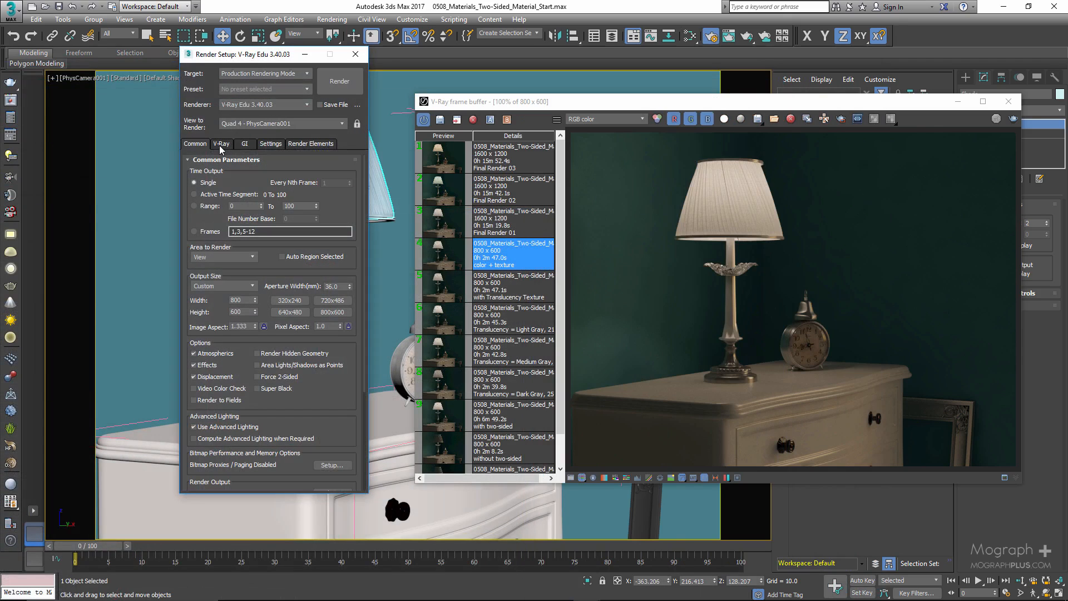
click(221, 145)
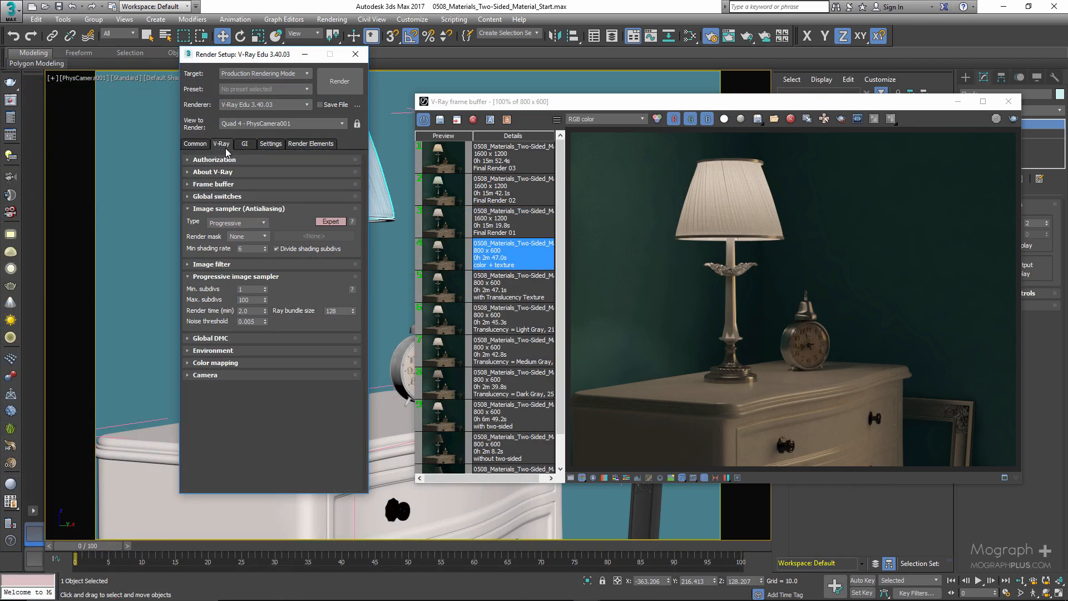
click(253, 223)
click(244, 233)
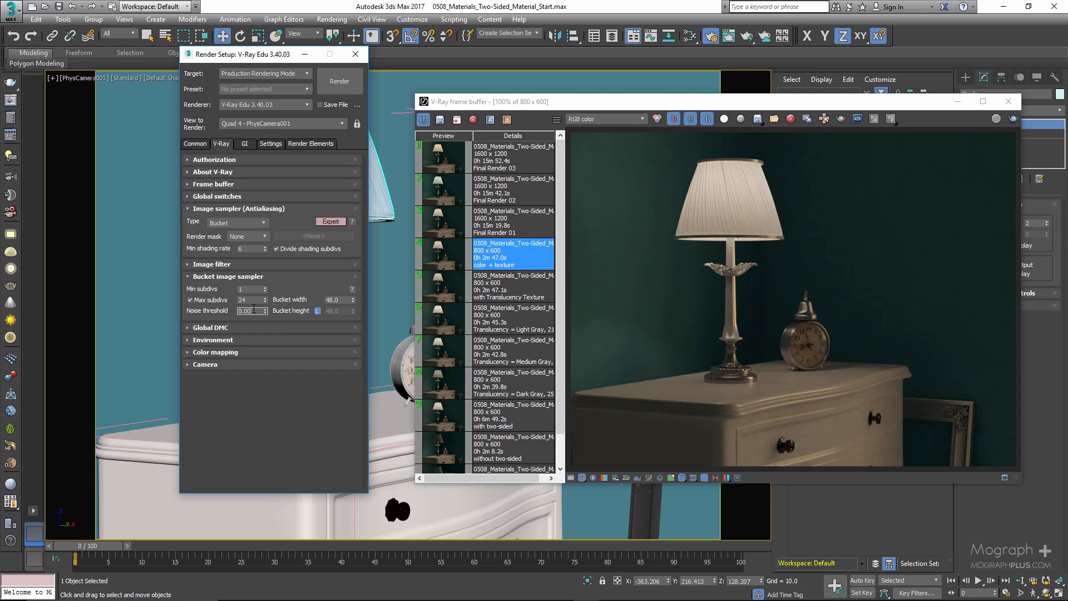
text(5)
key(Return)
Use Irradiance map as the primary GI engine, with 85 subdivs and 25 interpolation samples.
click(245, 144)
click(274, 184)
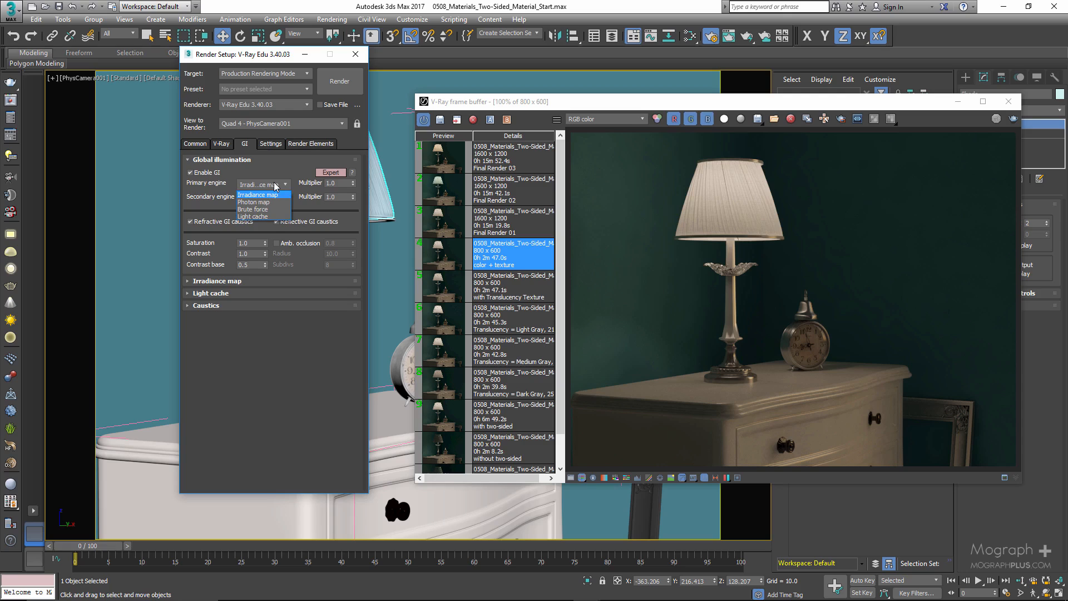
click(273, 188)
click(259, 281)
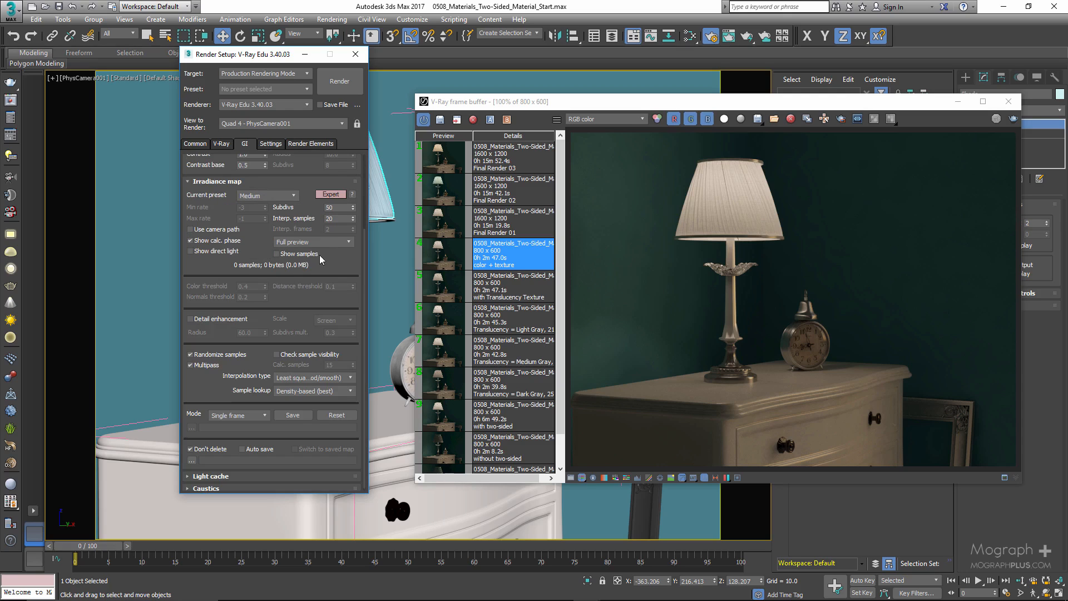
double_click(335, 207)
text(85)
key(Tab)
text(25)
click(263, 182)
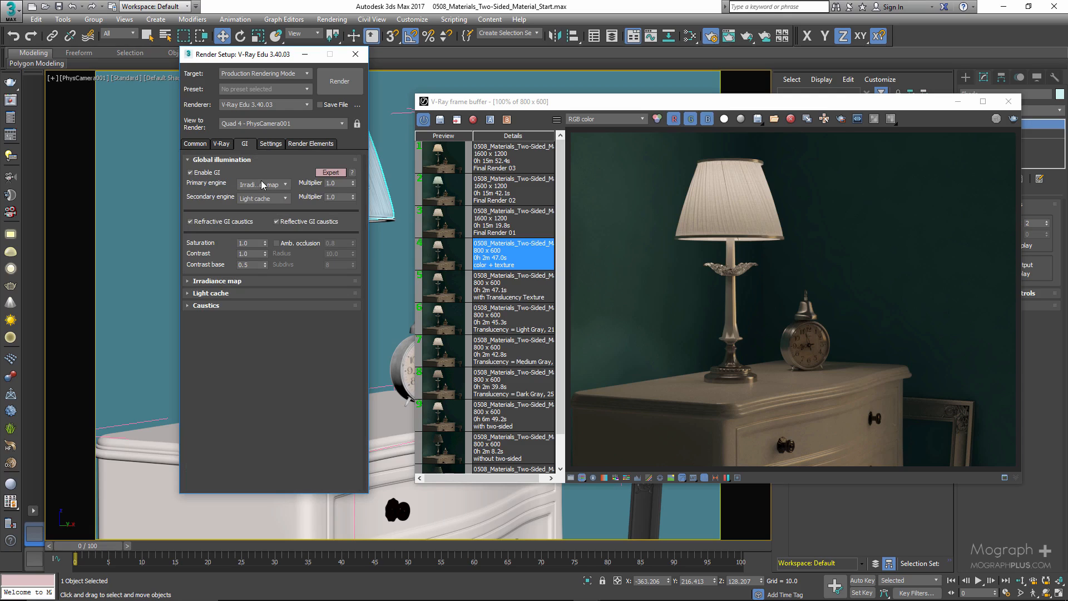
Set the light cache subdivs to 1200.
click(232, 293)
double_click(245, 305)
text(1200)
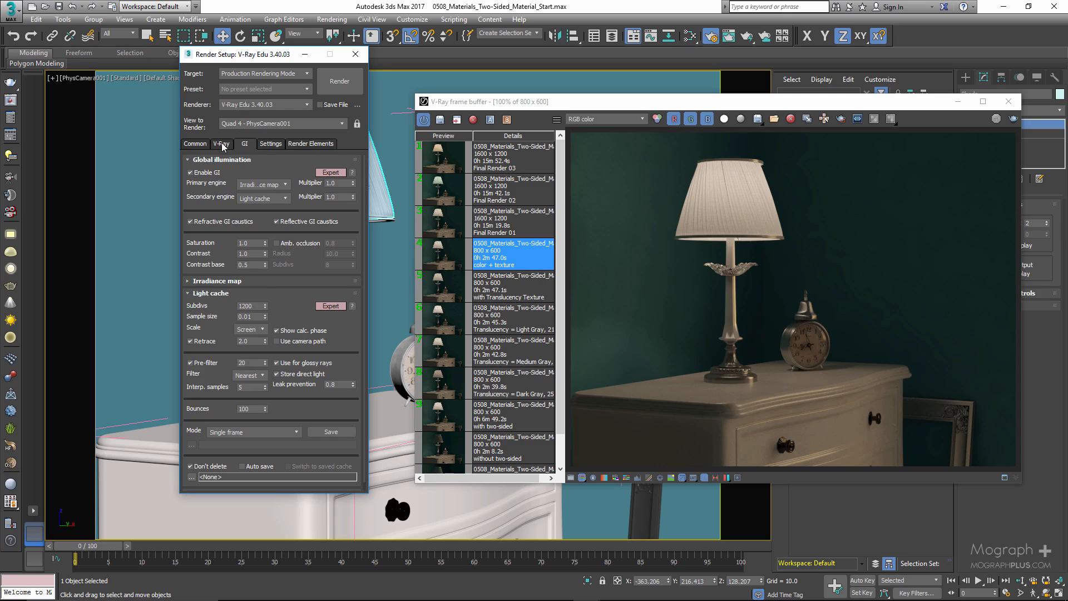
Set the render output size to 1600 by 1200 pixels.
click(193, 144)
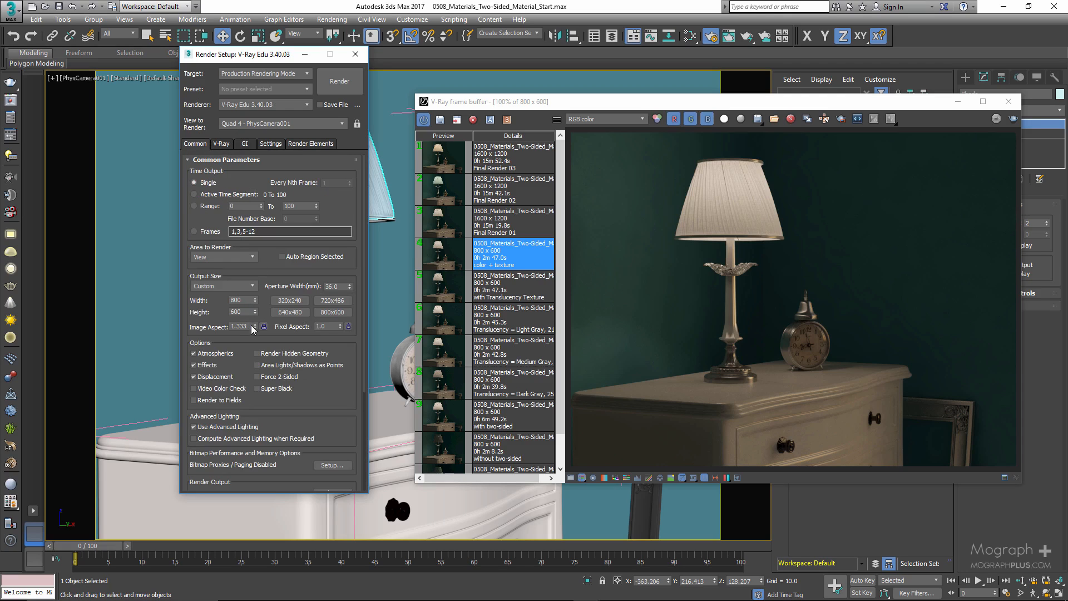
double_click(236, 300)
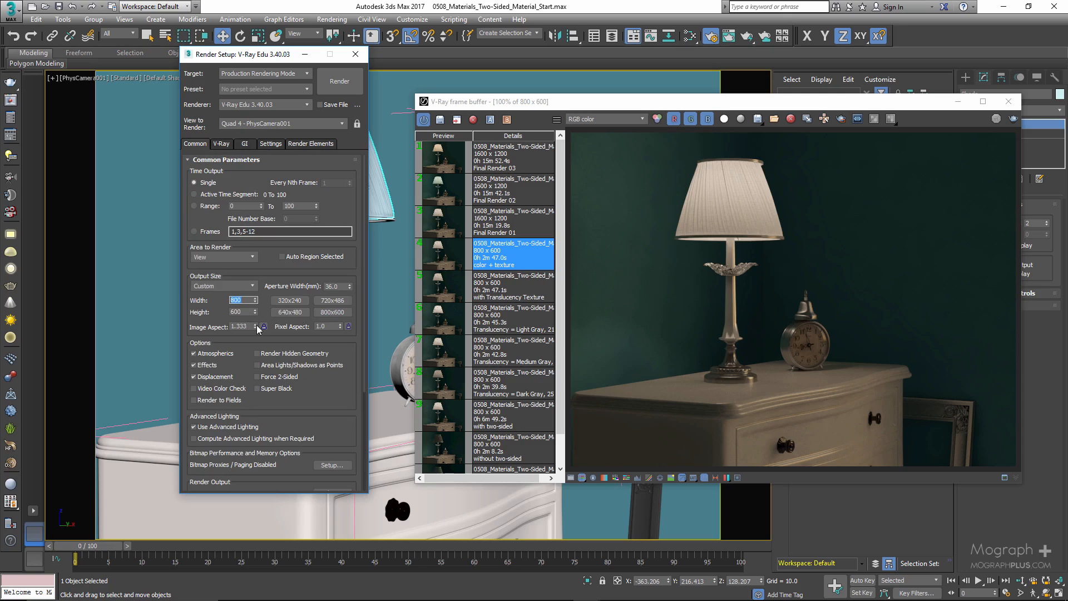
text(1600)
double_click(243, 312)
text(1)
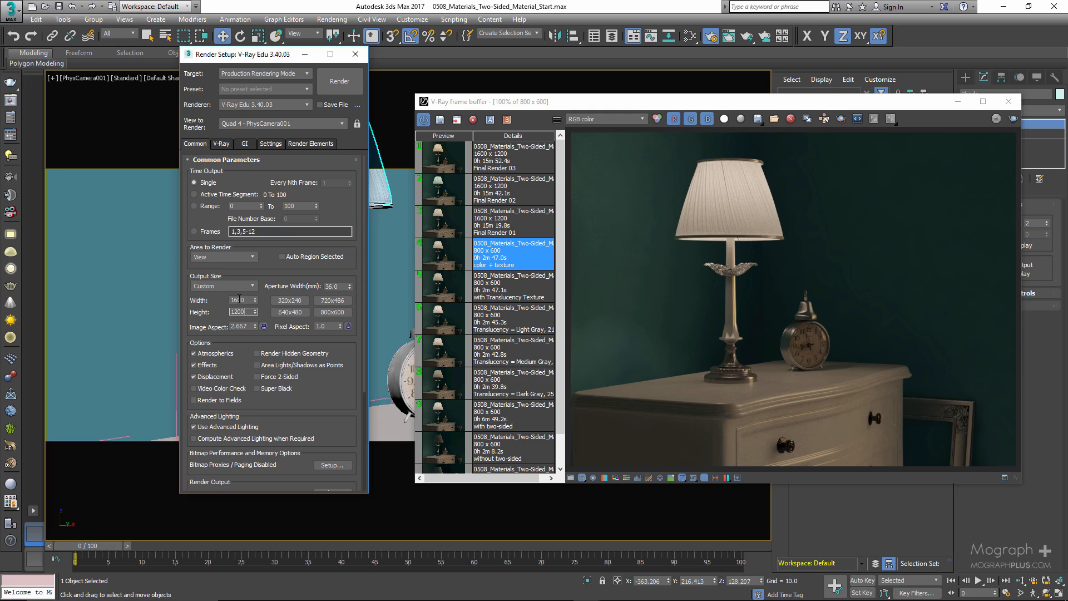
click(239, 299)
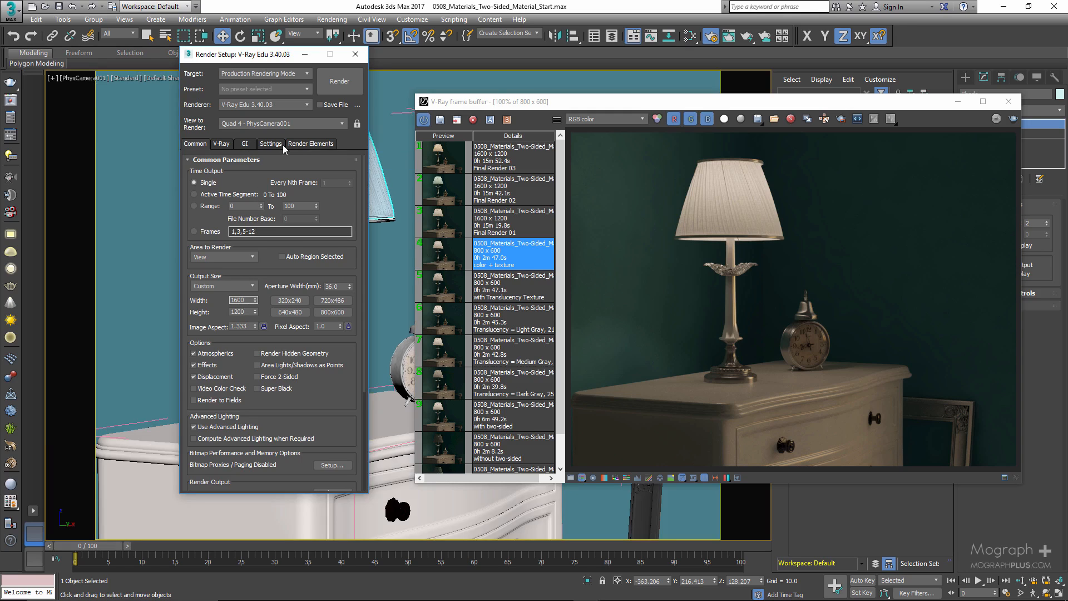
Add a VRayDenoiser render element and set its preset to Mild.
click(300, 144)
click(202, 187)
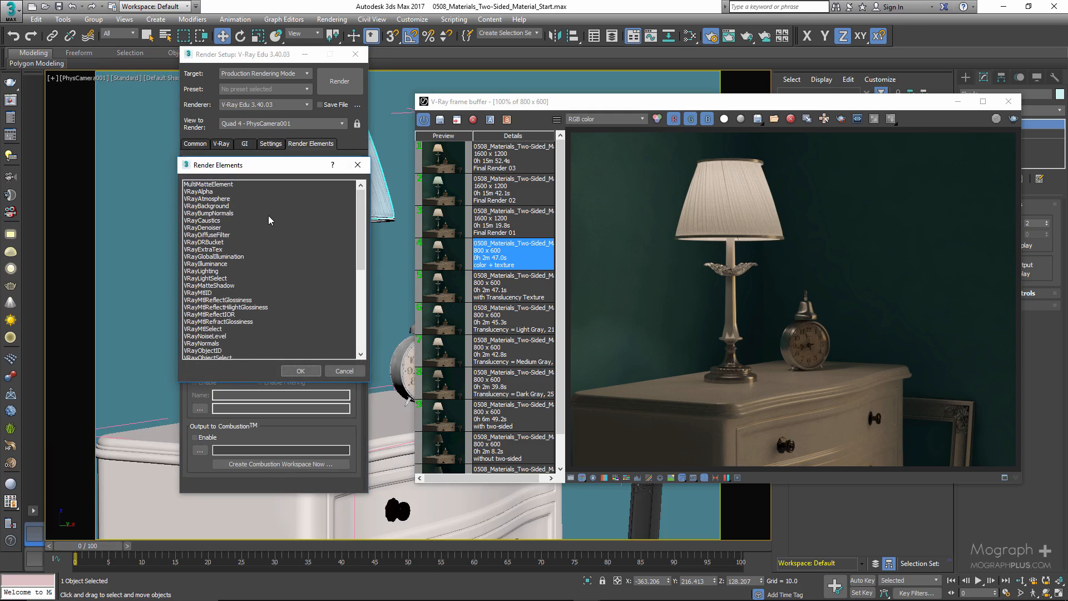
double_click(224, 229)
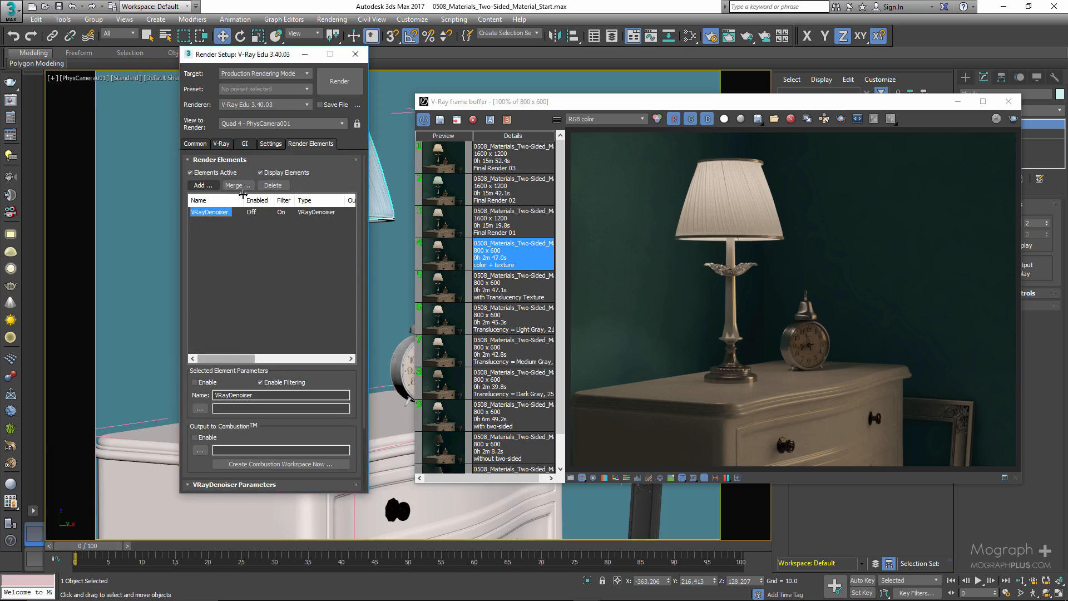
click(236, 161)
click(257, 198)
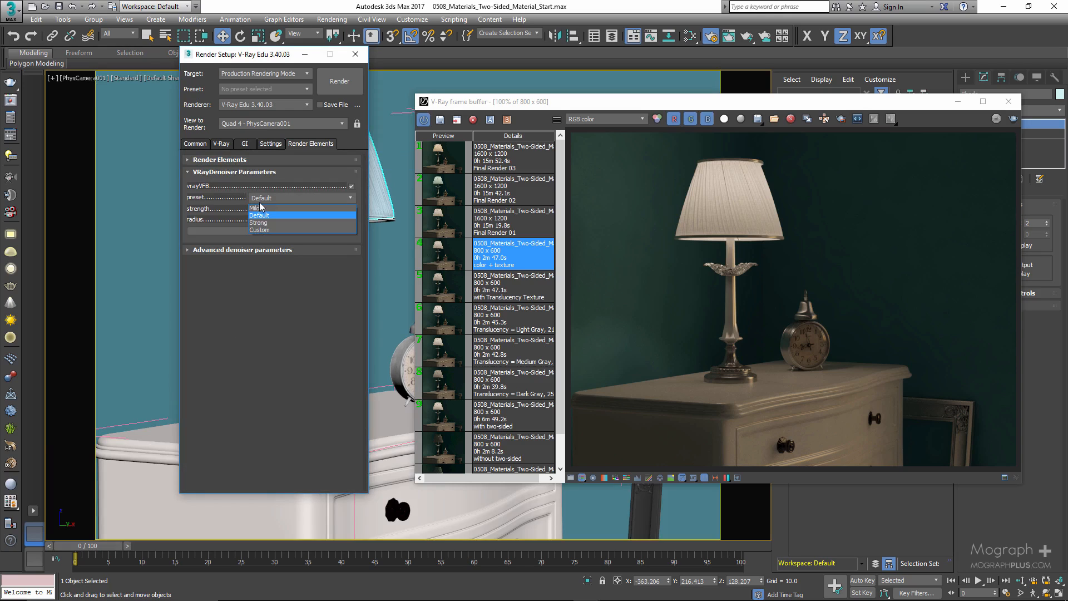
click(260, 204)
click(231, 161)
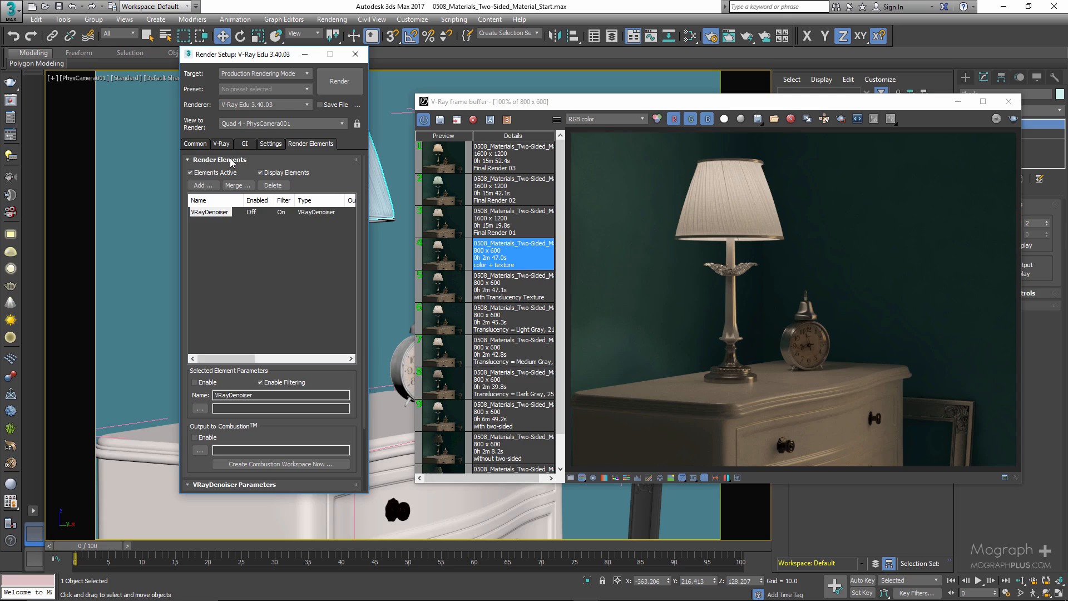
click(210, 212)
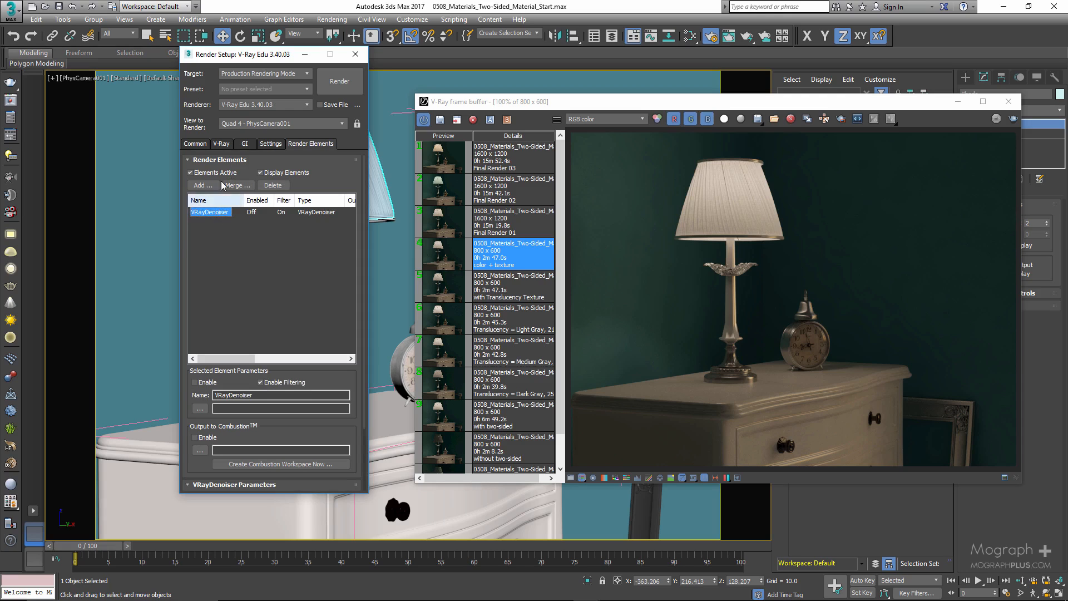
click(232, 160)
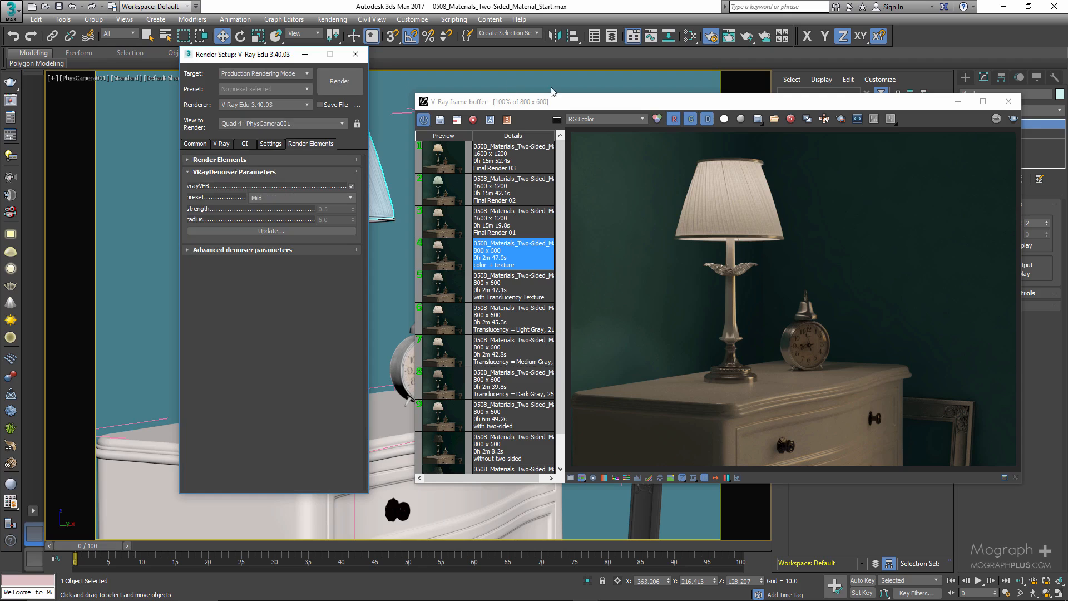
Load Final Render 01 from the frame buffer history and inspect the lamp in a maximized frame buffer.
drag(559, 104, 356, 97)
click(237, 217)
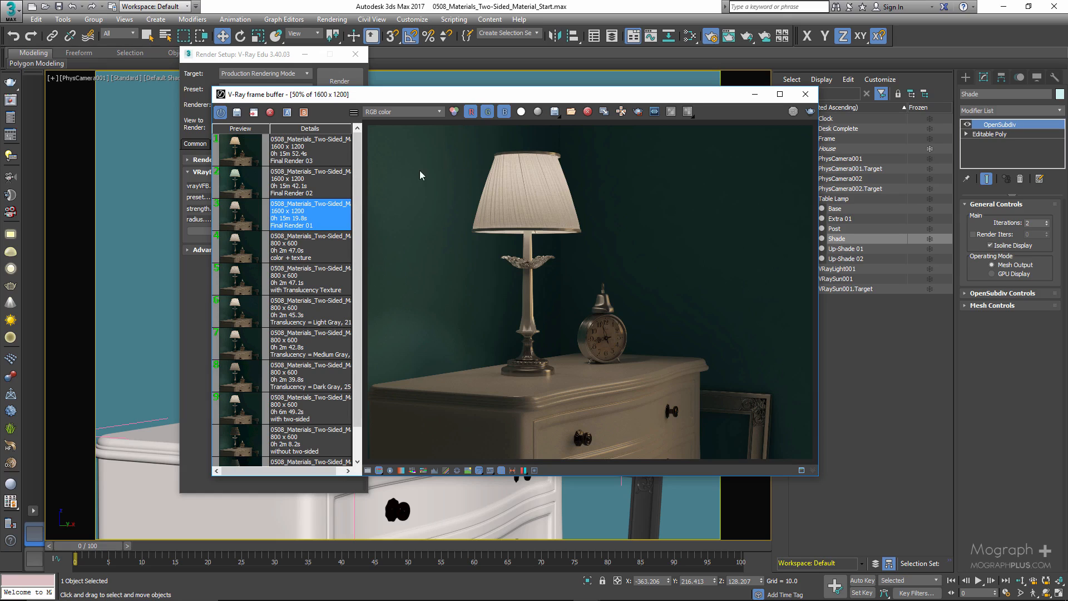
double_click(509, 173)
double_click(544, 93)
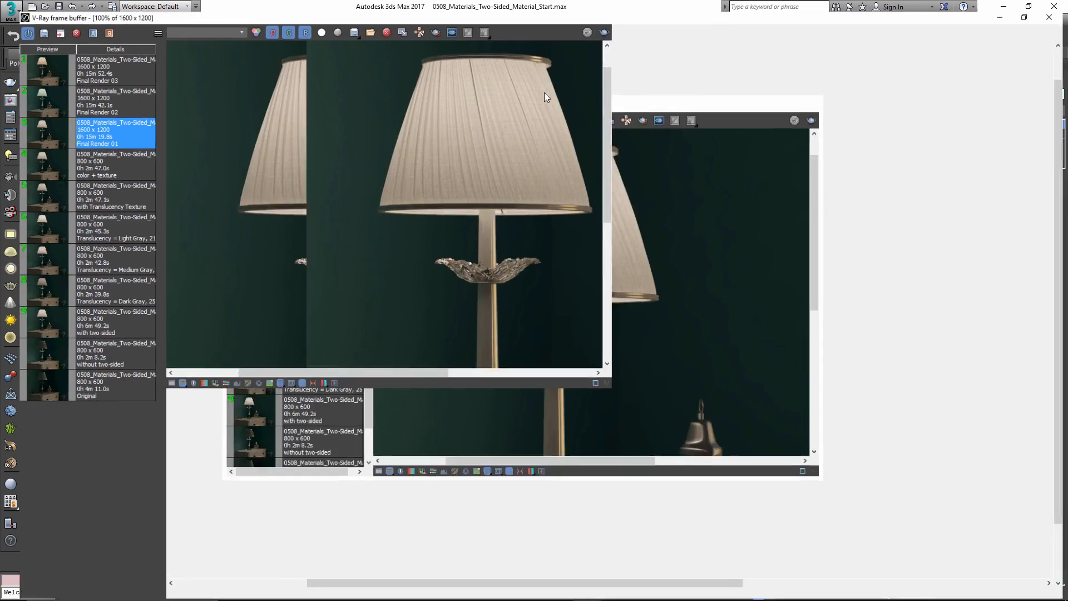
scroll(264, 458, down, 1)
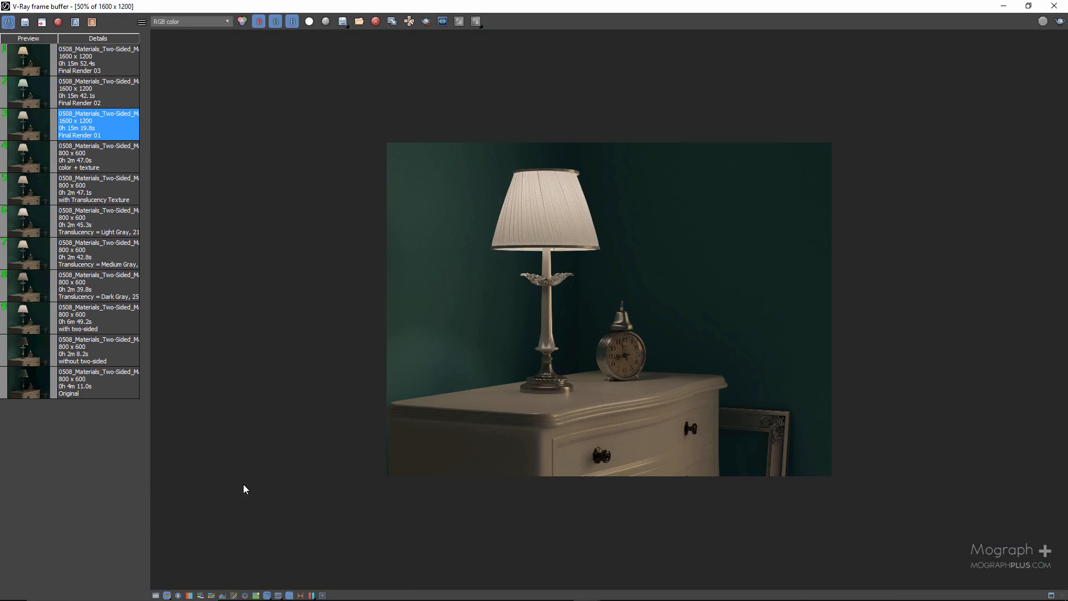
Load Final Render 02 and Final Render 03 from the frame buffer history to compare their lampshades.
click(31, 92)
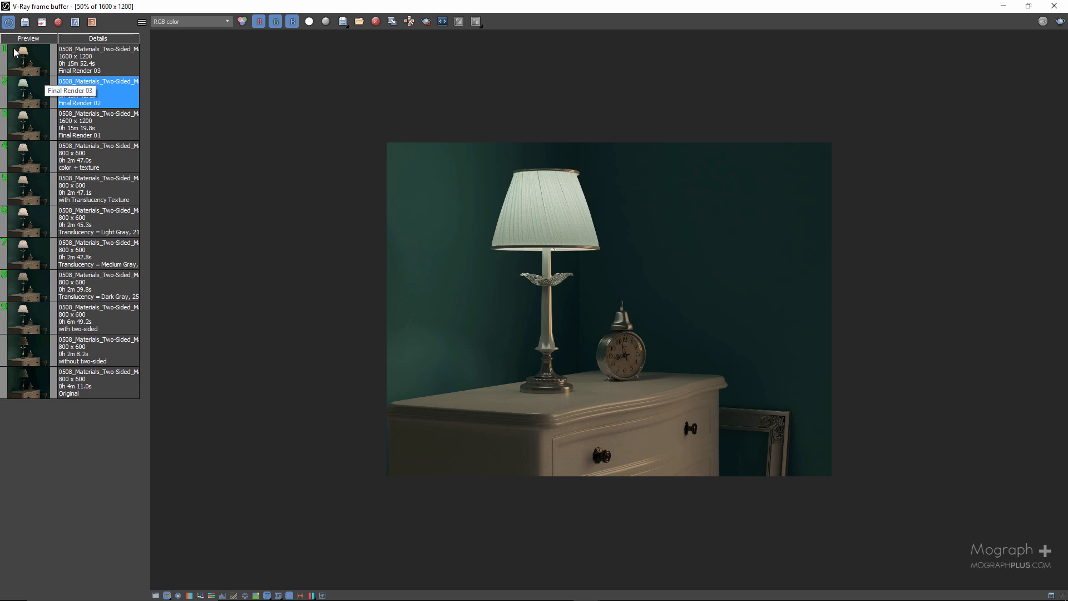
click(23, 60)
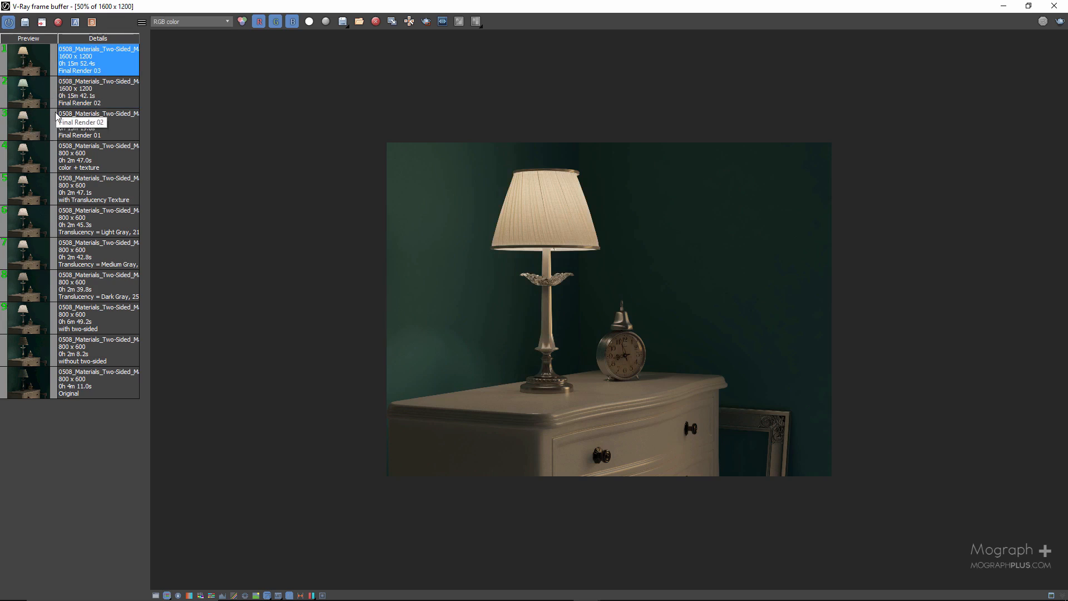
Reload Final Render 01 from the history and display its VRayDenoiser channel.
click(41, 123)
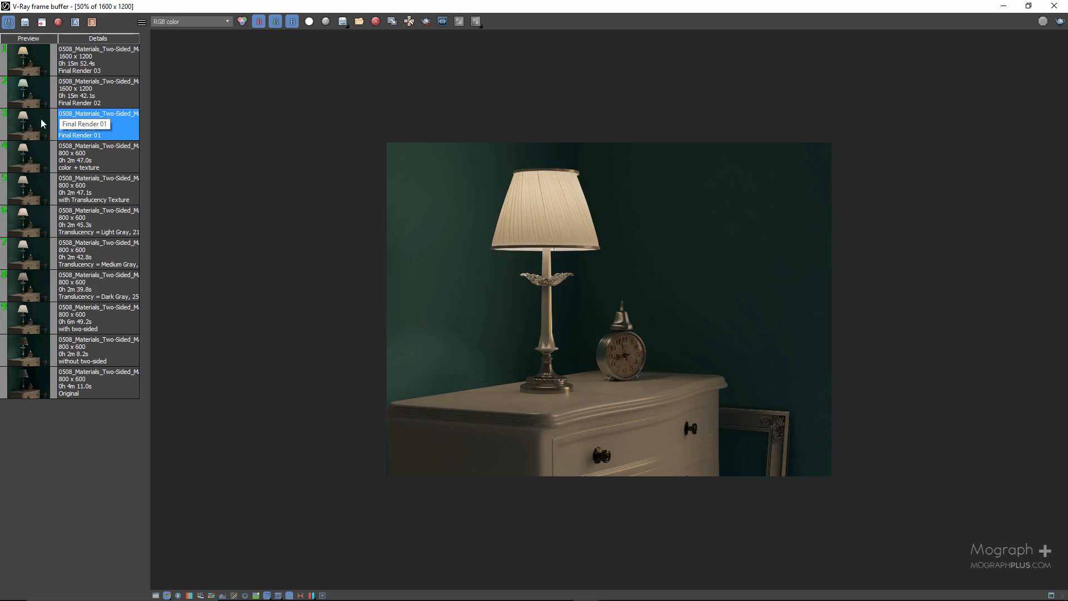
click(198, 21)
click(197, 47)
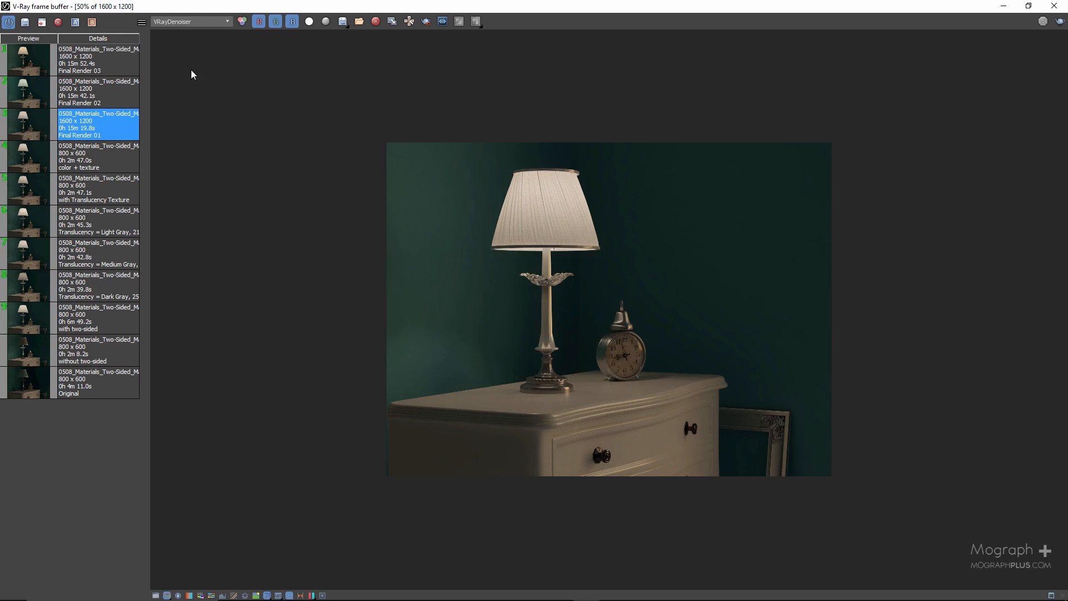
Enable the frame buffer's Exposure correction at 0.77, toggling it off and on to compare the image.
click(156, 595)
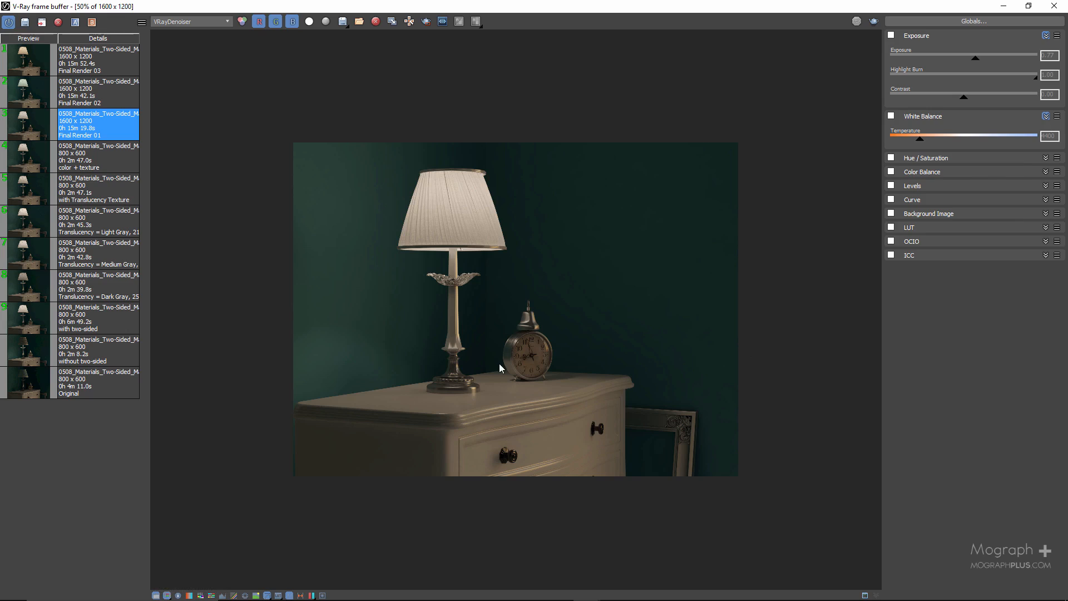
click(890, 36)
drag(978, 65, 976, 65)
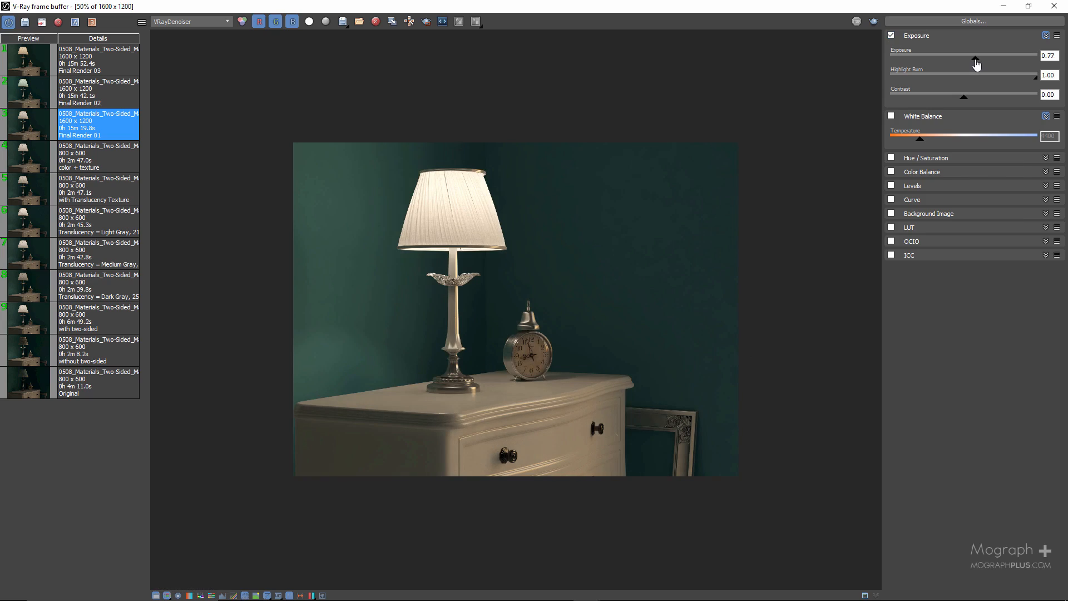
click(892, 36)
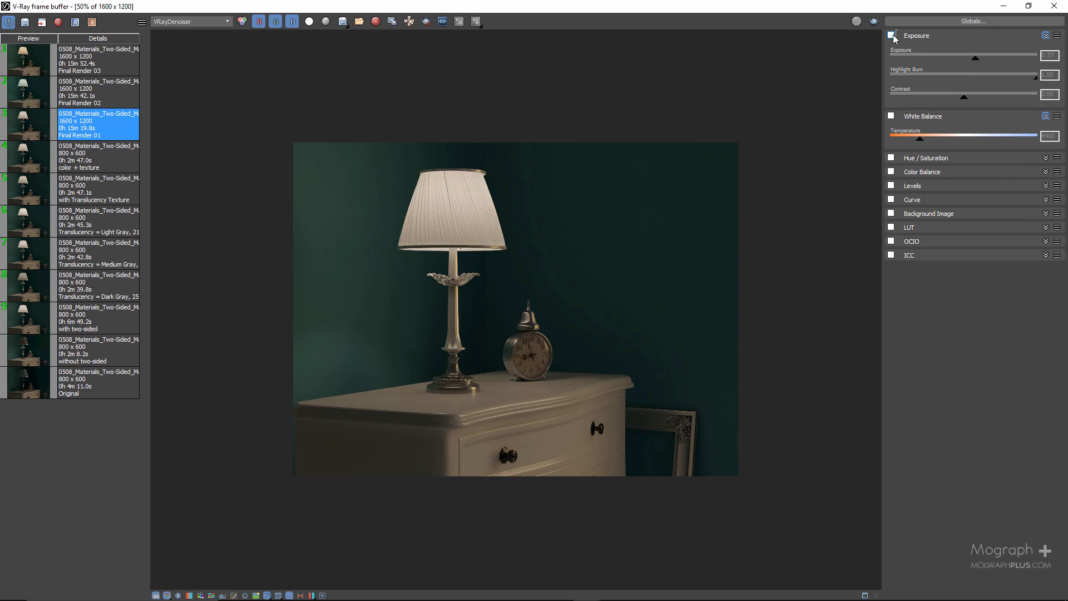
click(891, 35)
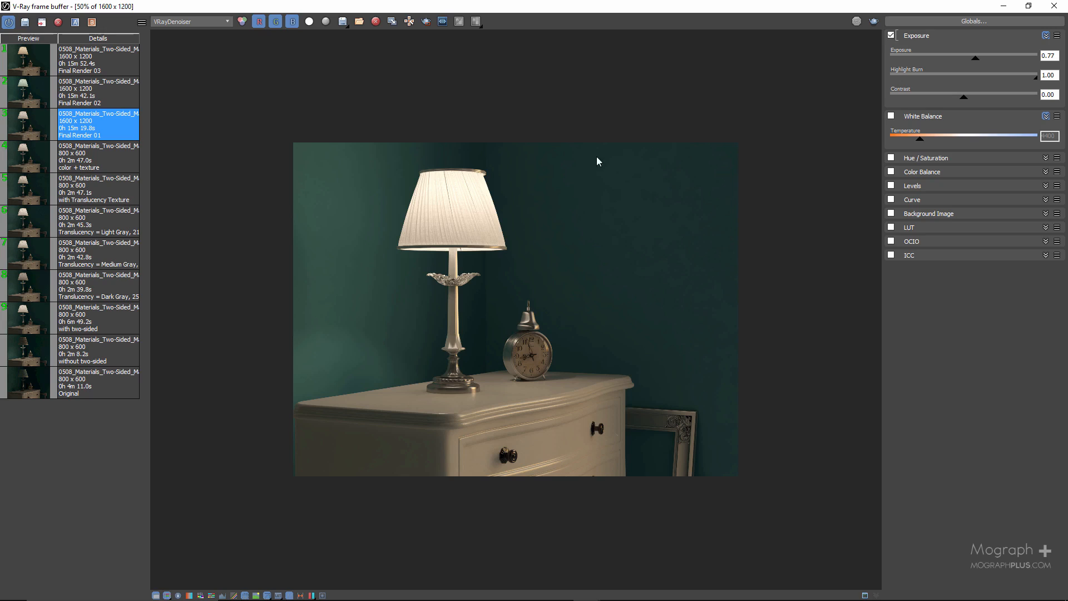
Inspect the brightened render at 100%, from the lampshade down to the alarm clock and dresser.
scroll(449, 201, up, 3)
scroll(450, 200, down, 3)
scroll(657, 325, up, 2)
scroll(432, 254, up, 2)
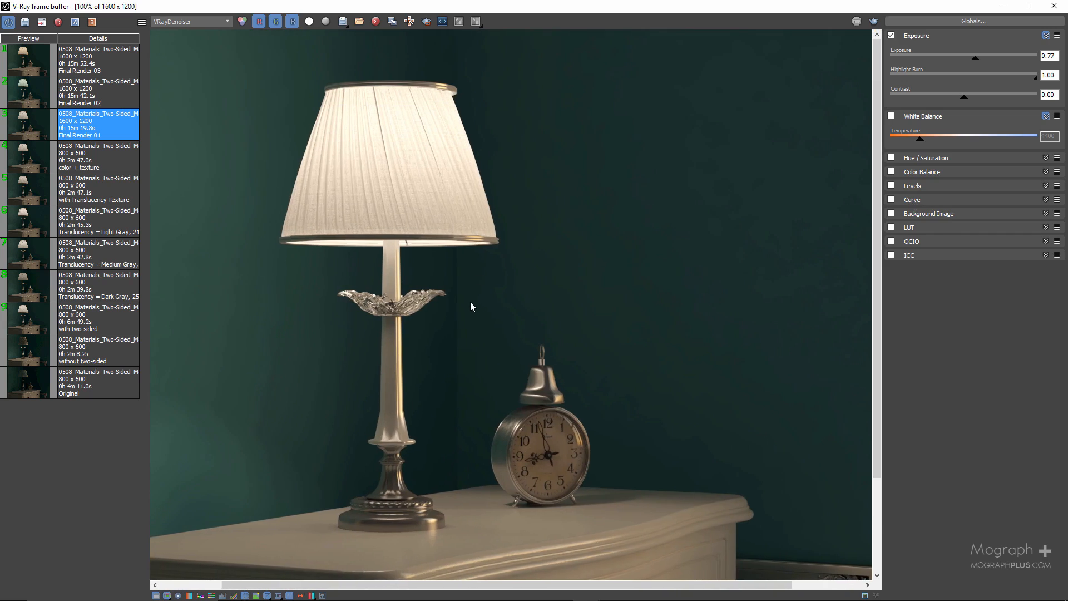
middle_drag(469, 302, 462, 114)
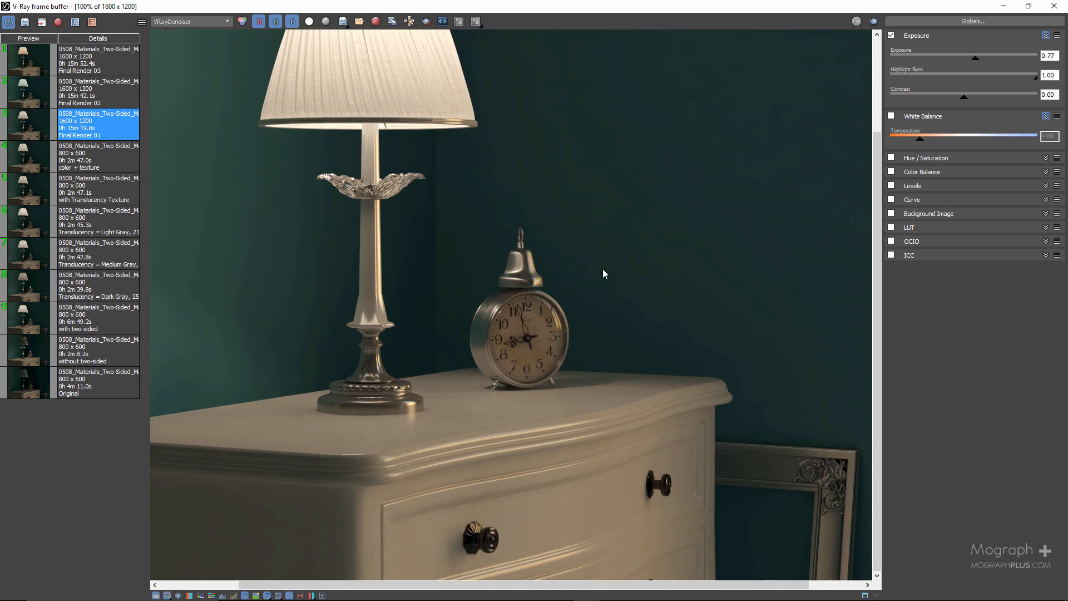